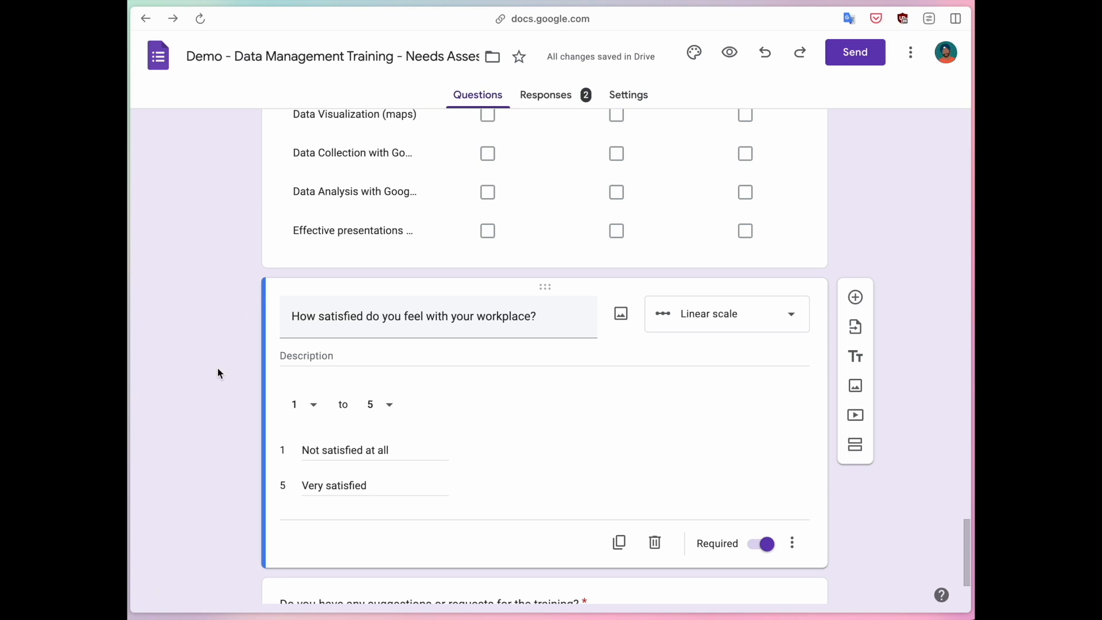
scroll(217, 371, "up", 20)
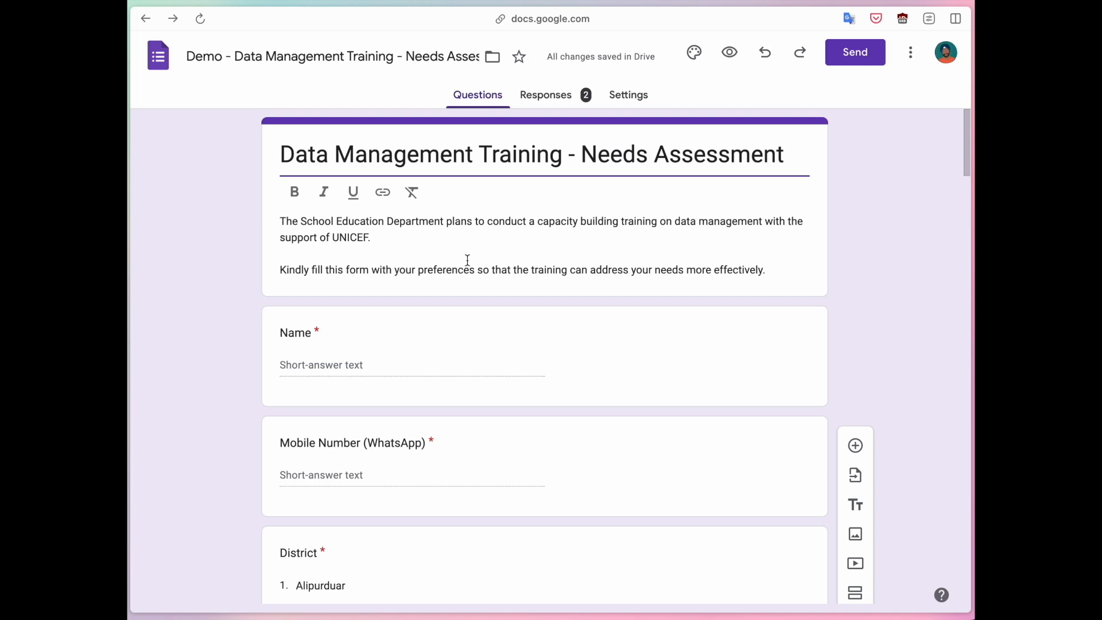
Open the form's response summary and review the answers to the name and mobile number questions.
left_click(554, 105)
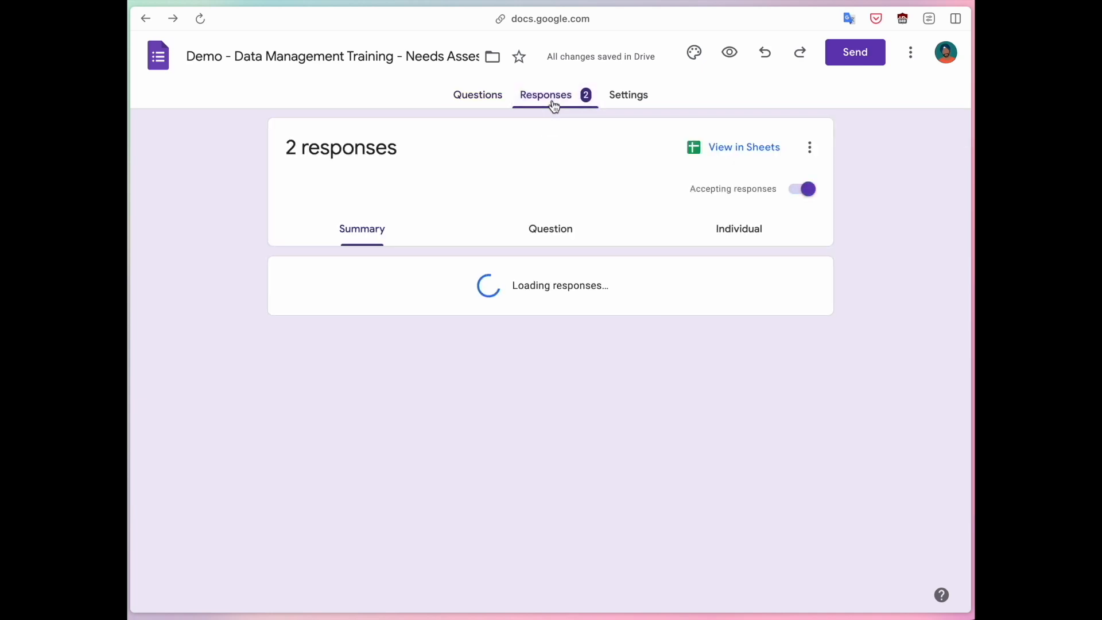
left_click_drag(281, 145, 386, 145)
left_click(406, 145)
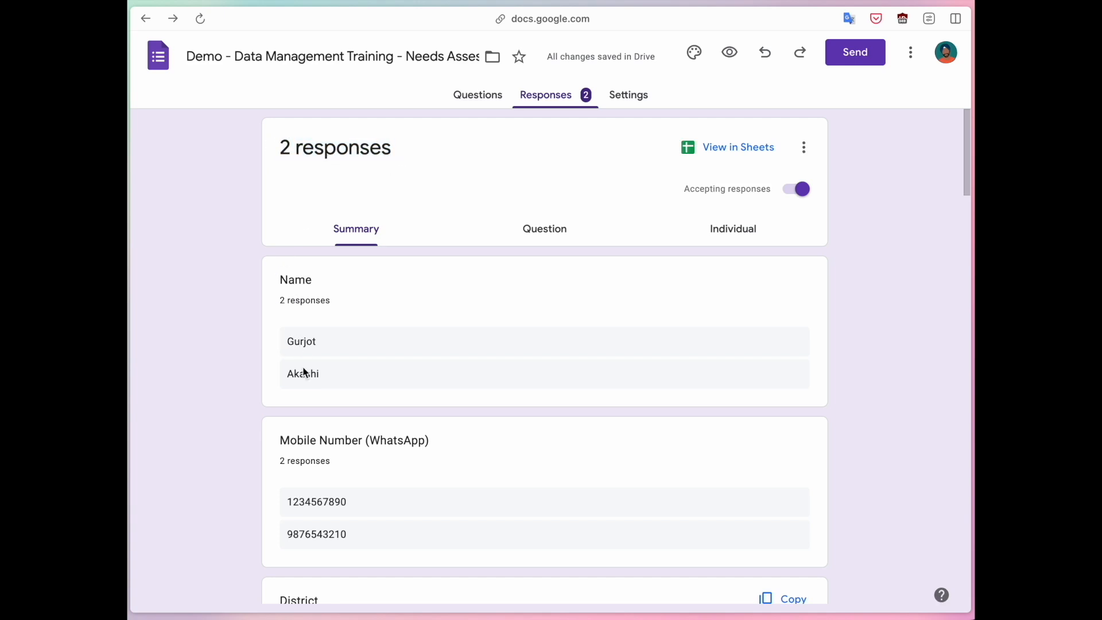
scroll(368, 437, "down", 1)
scroll(345, 470, "up", 1)
scroll(345, 469, "down", 1)
scroll(345, 469, "down", 5)
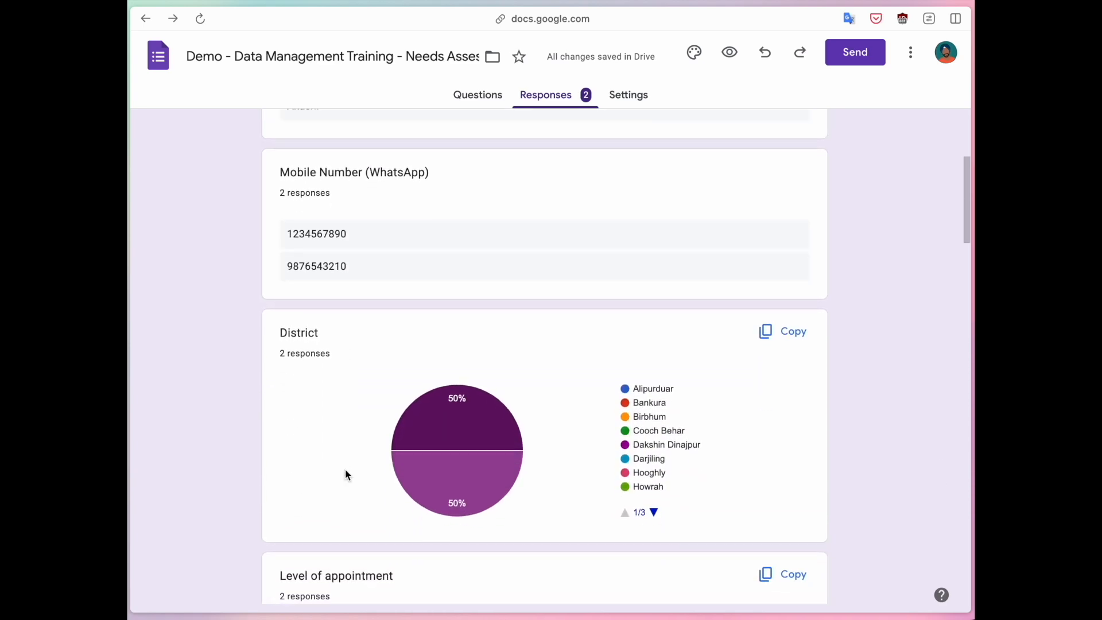
Examine the summary pie charts for District, Level of appointment and Designation, checking which district each District slice represents.
scroll(345, 469, "down", 1)
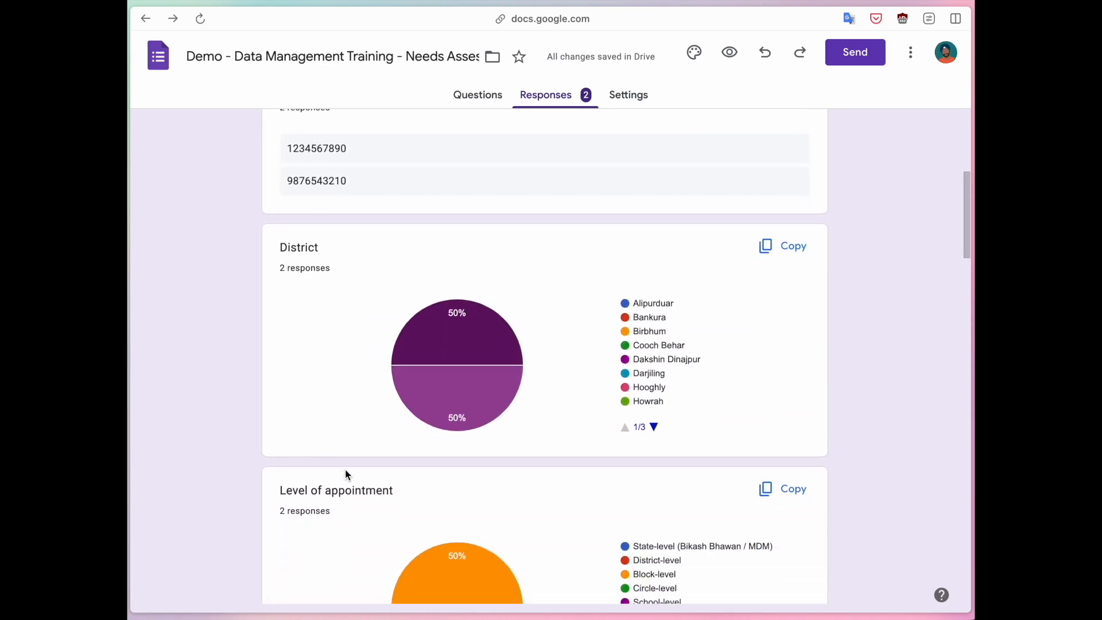
scroll(346, 473, "down", 3)
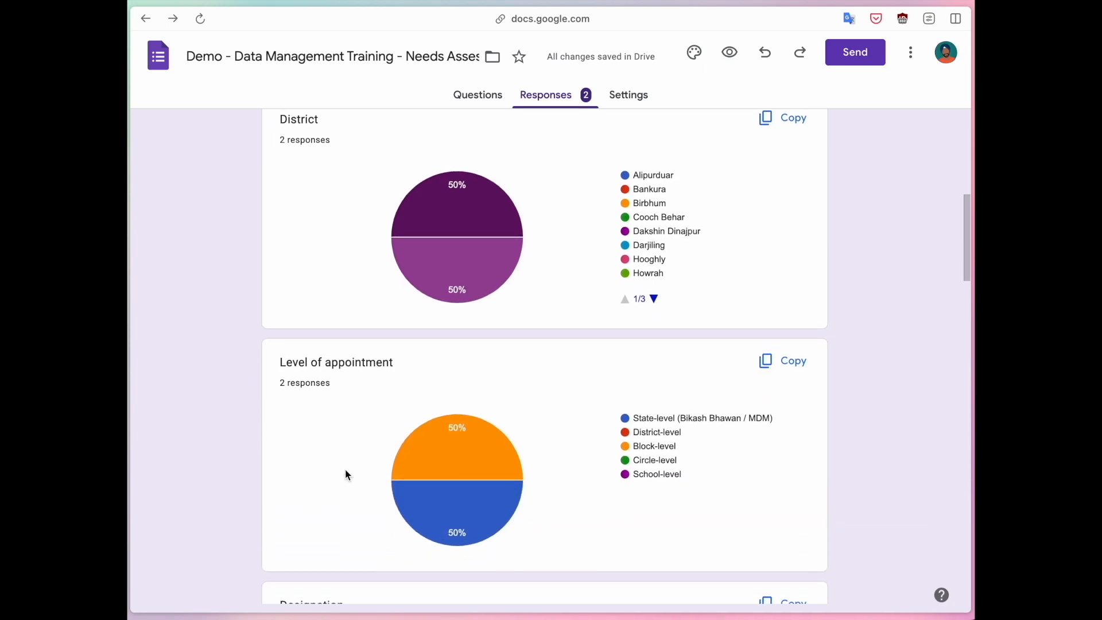
scroll(345, 469, "up", 2)
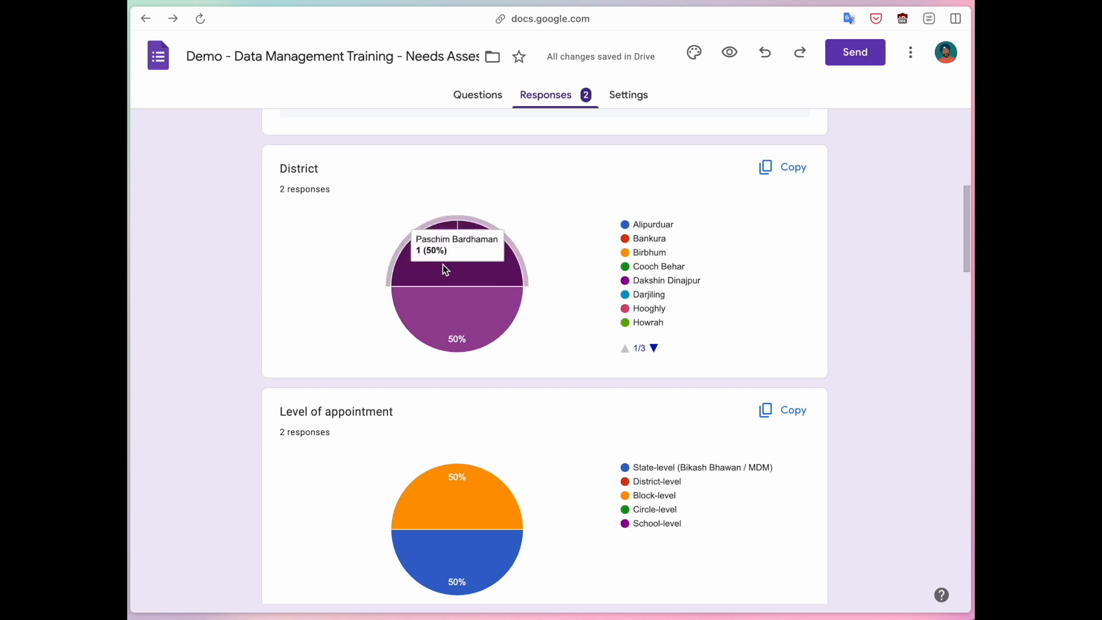
mouse_move(449, 315)
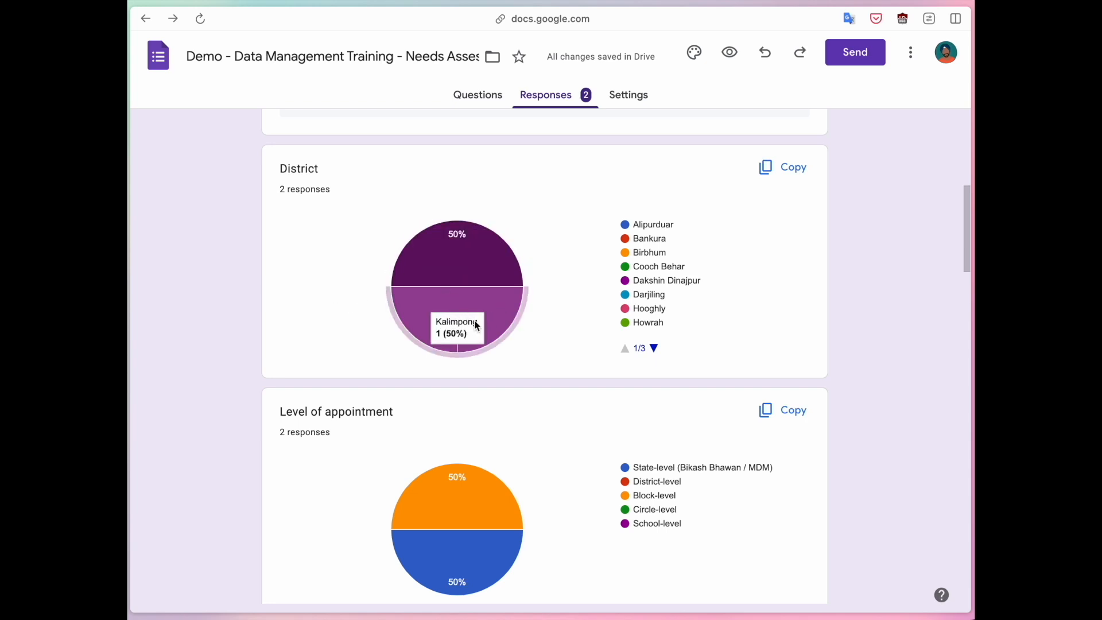
mouse_move(482, 248)
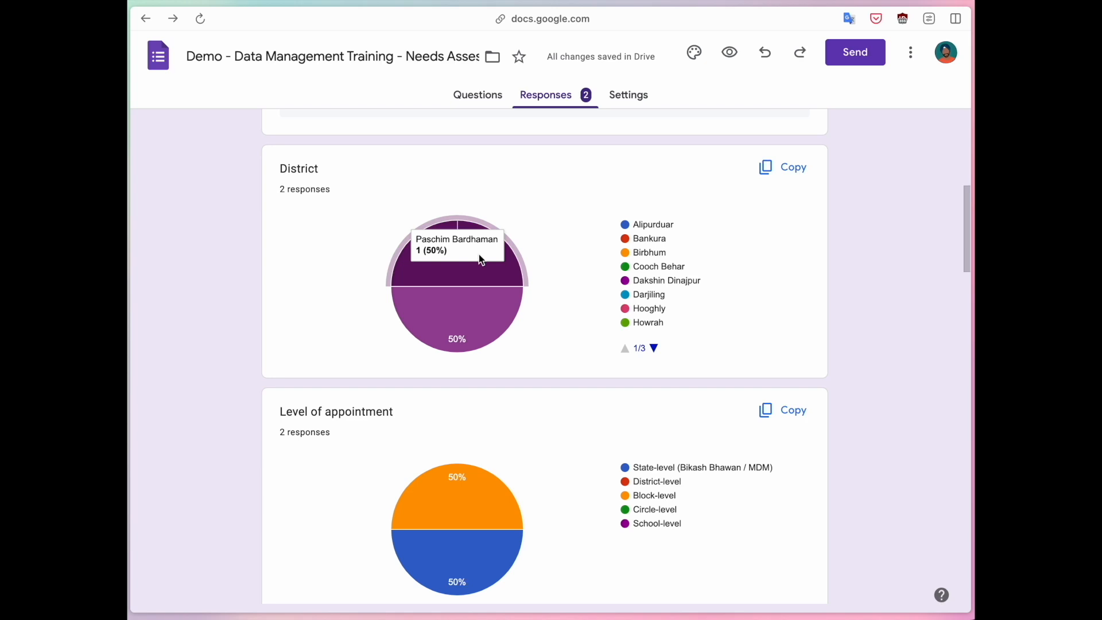
scroll(479, 256, "down", 3)
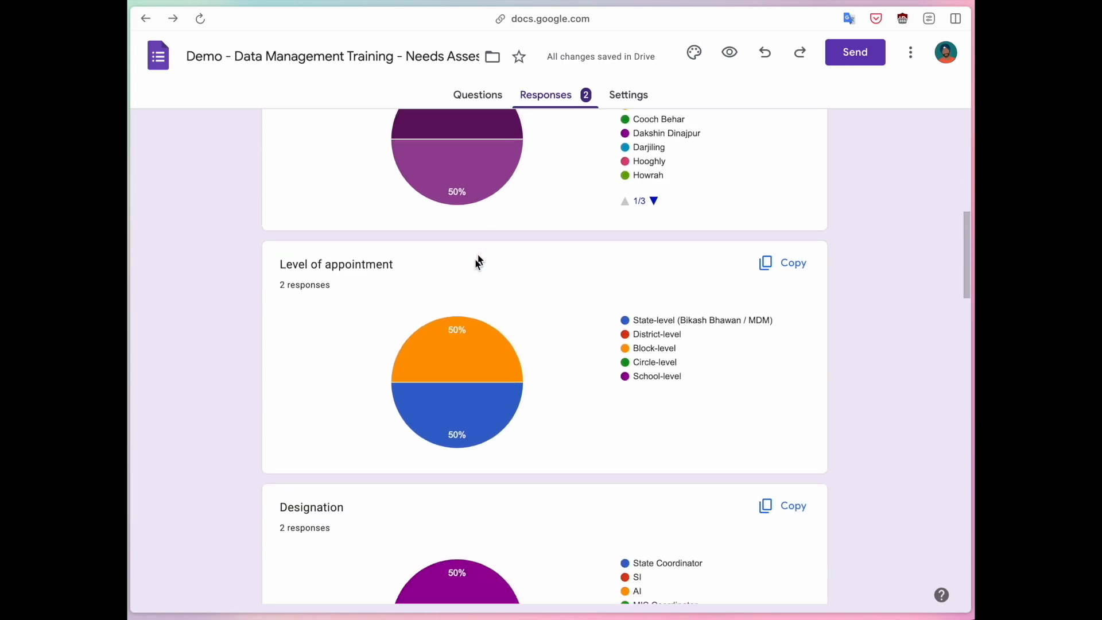
scroll(281, 326, "down", 10)
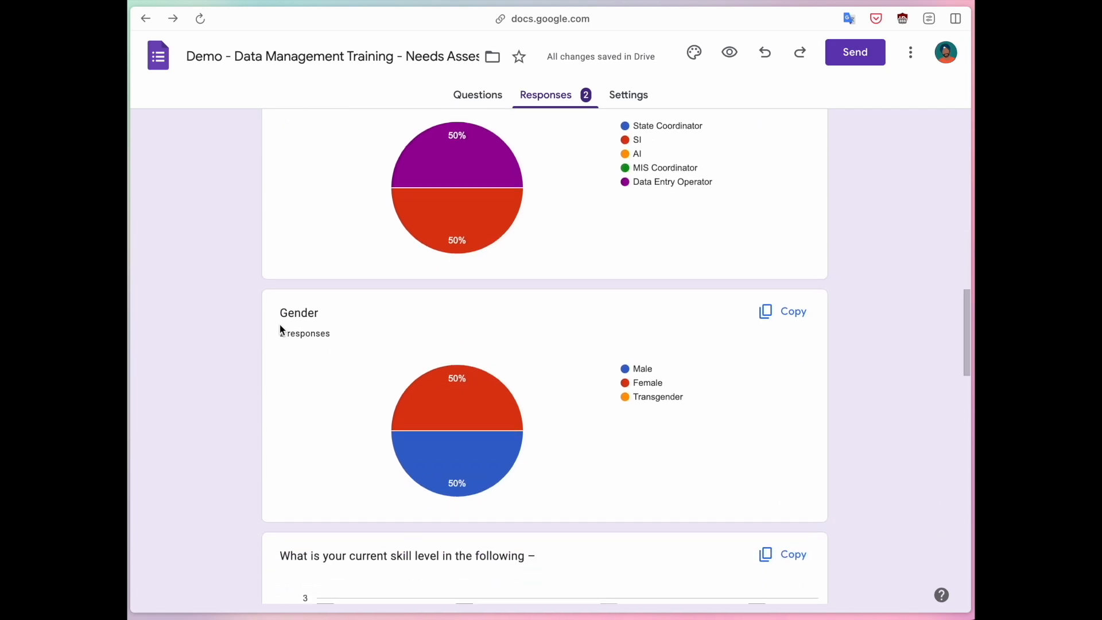
Examine the Gender chart and the full bar chart of current skill levels, from MS Excel through Data Reporting and Presentation.
scroll(280, 324, "down", 3)
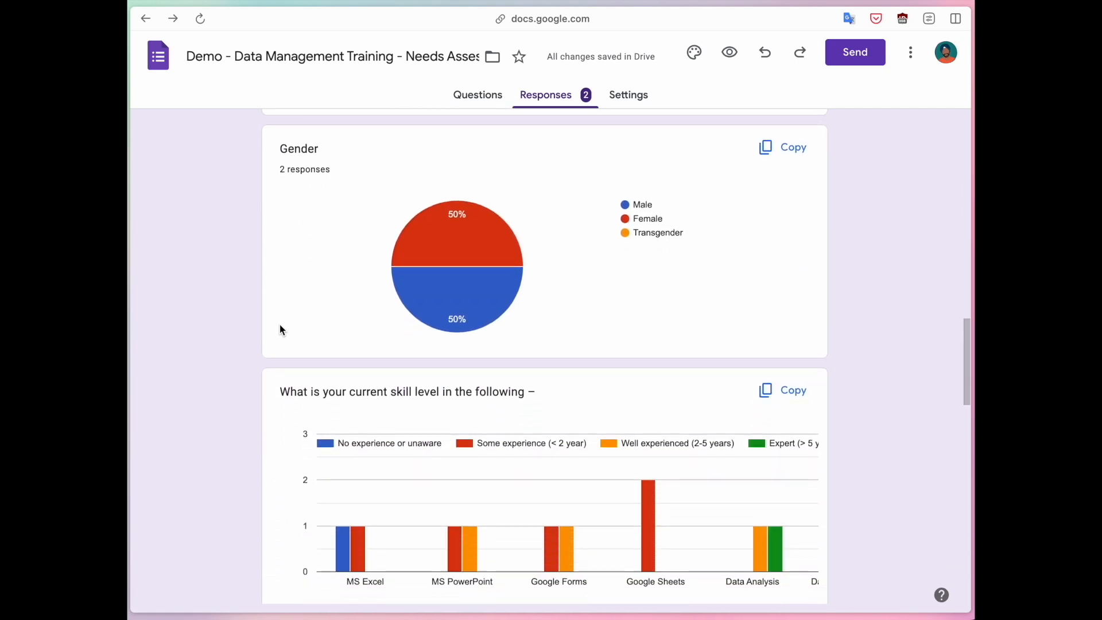
scroll(235, 346, "down", 3)
scroll(235, 345, "up", 1)
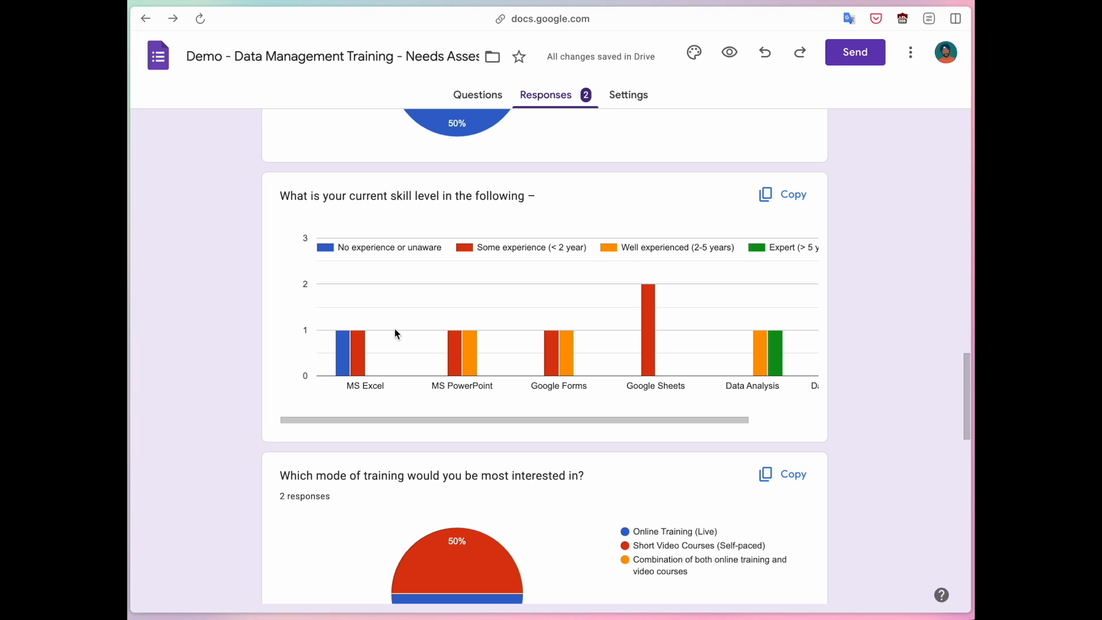
mouse_move(344, 357)
mouse_move(648, 360)
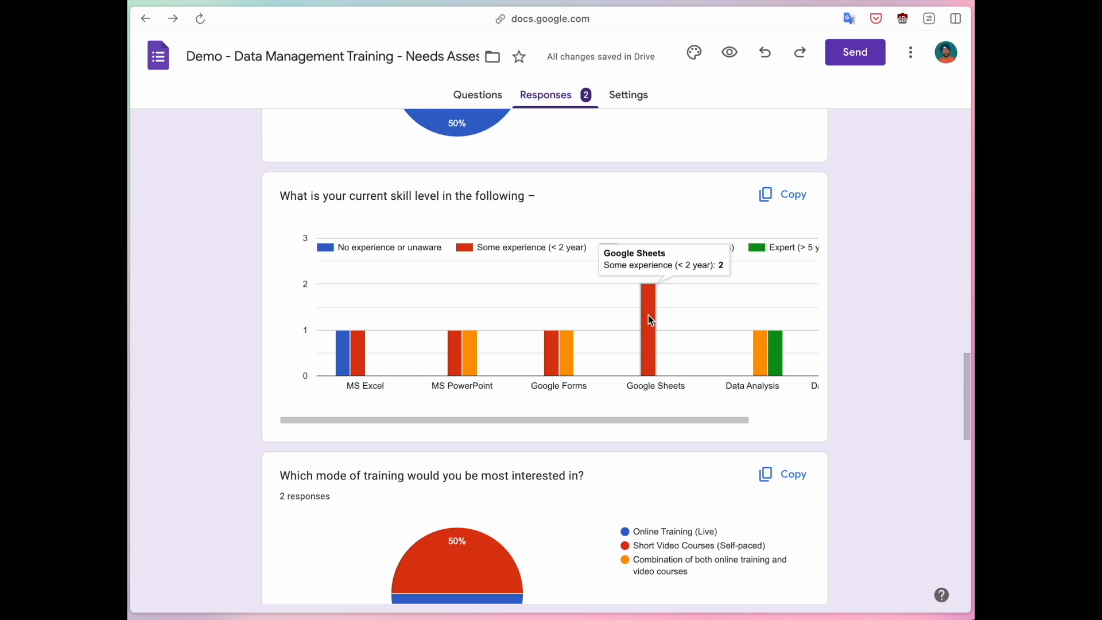
scroll(604, 342, "right", 3)
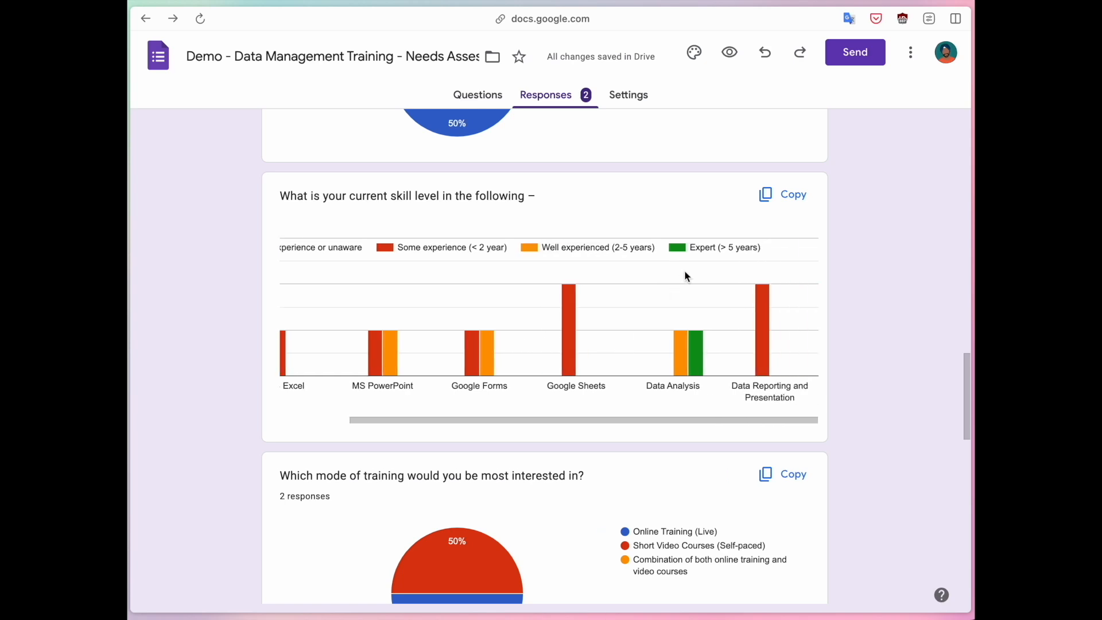
mouse_move(700, 360)
Open the form's linked response spreadsheet and look across its columns to the skill level questions.
scroll(225, 350, "up", 20)
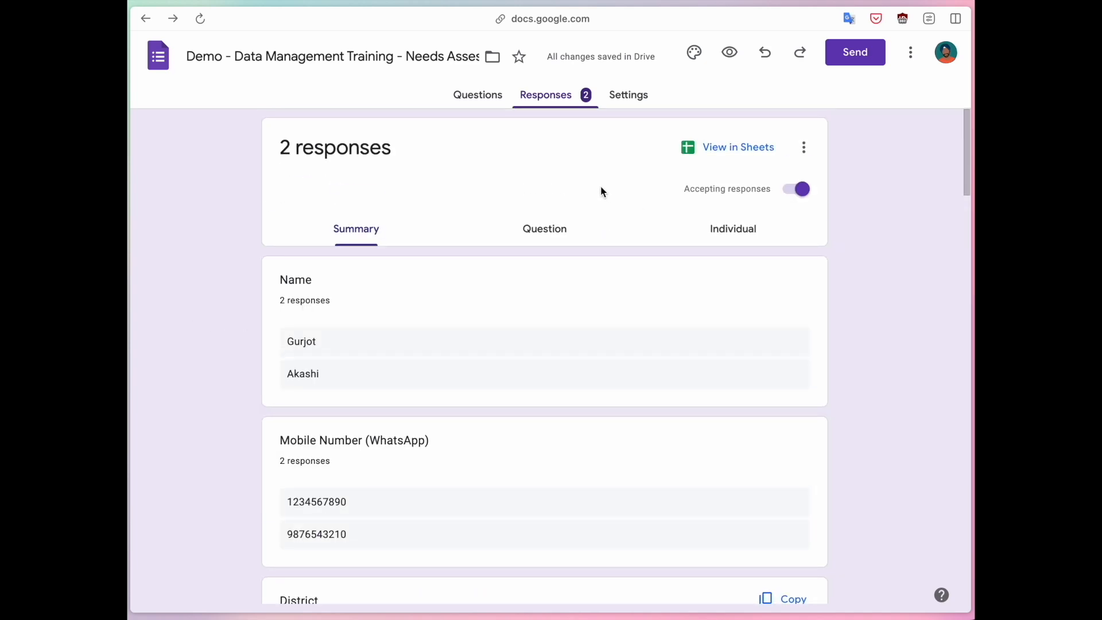
left_click(726, 152)
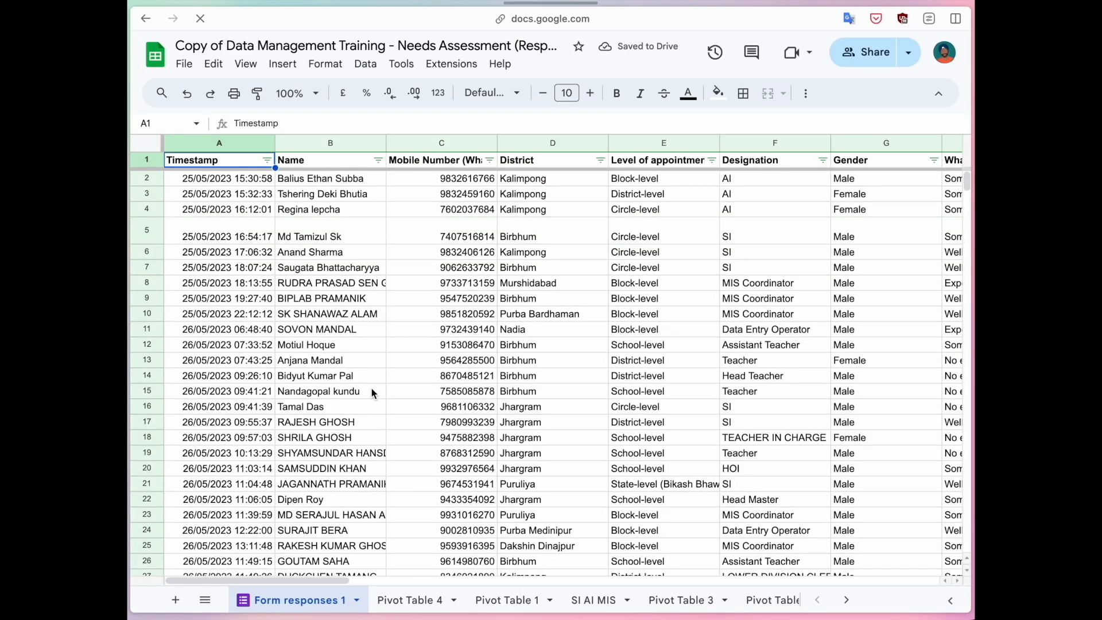
scroll(371, 390, "right", 10)
scroll(373, 393, "right", 3)
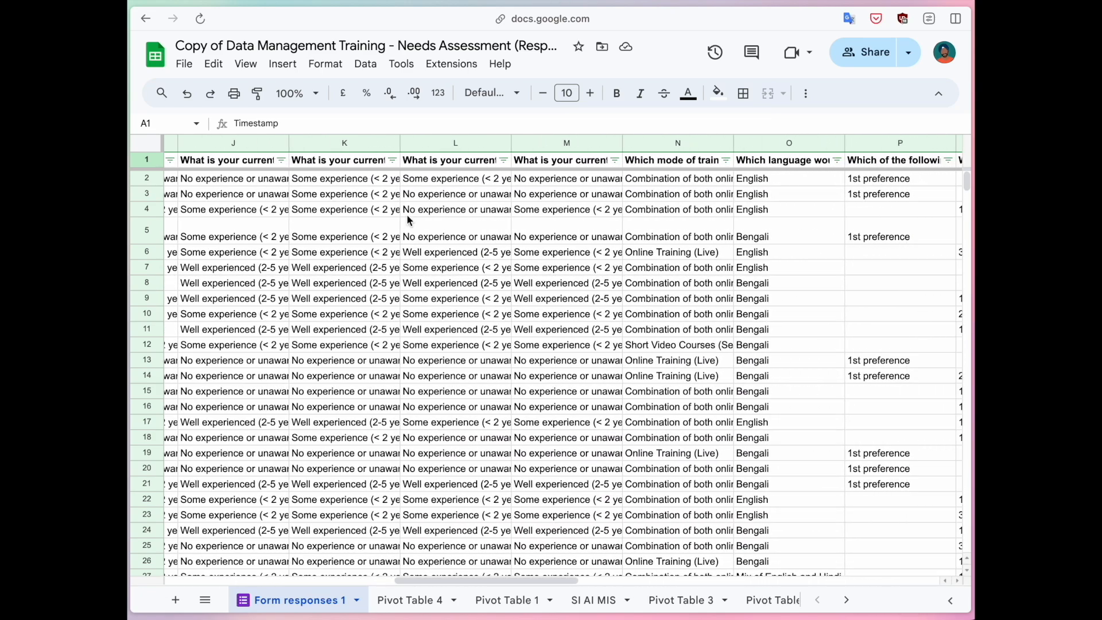
scroll(392, 260, "right", 2)
scroll(392, 259, "left", 4)
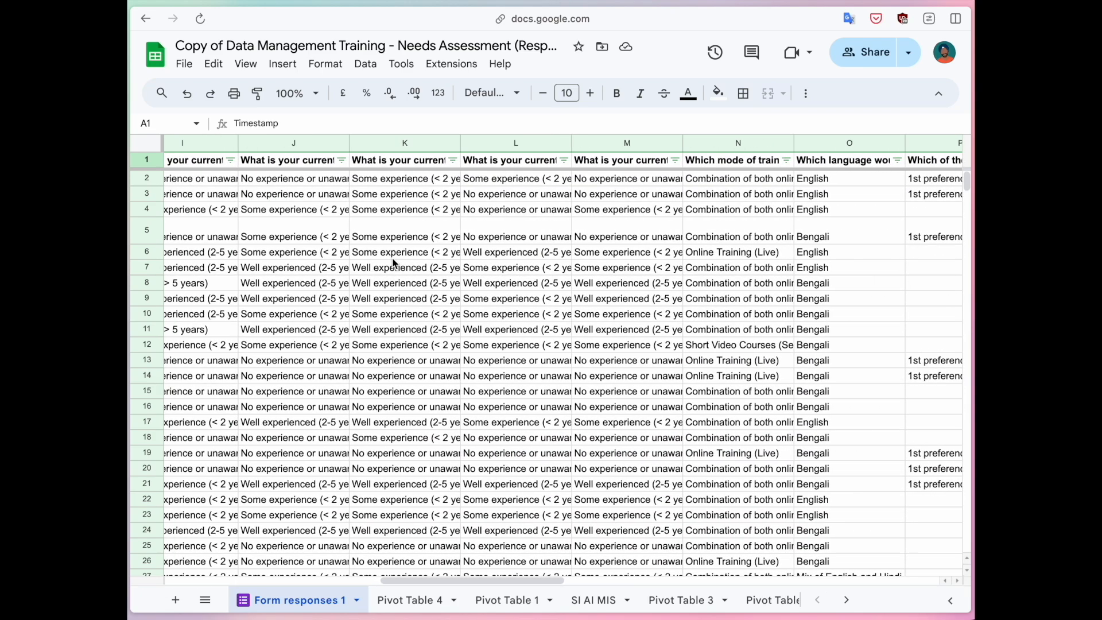
Filter the Data Analysis skill level column to show only "Expert (> 5 years)" responses.
left_click(498, 178)
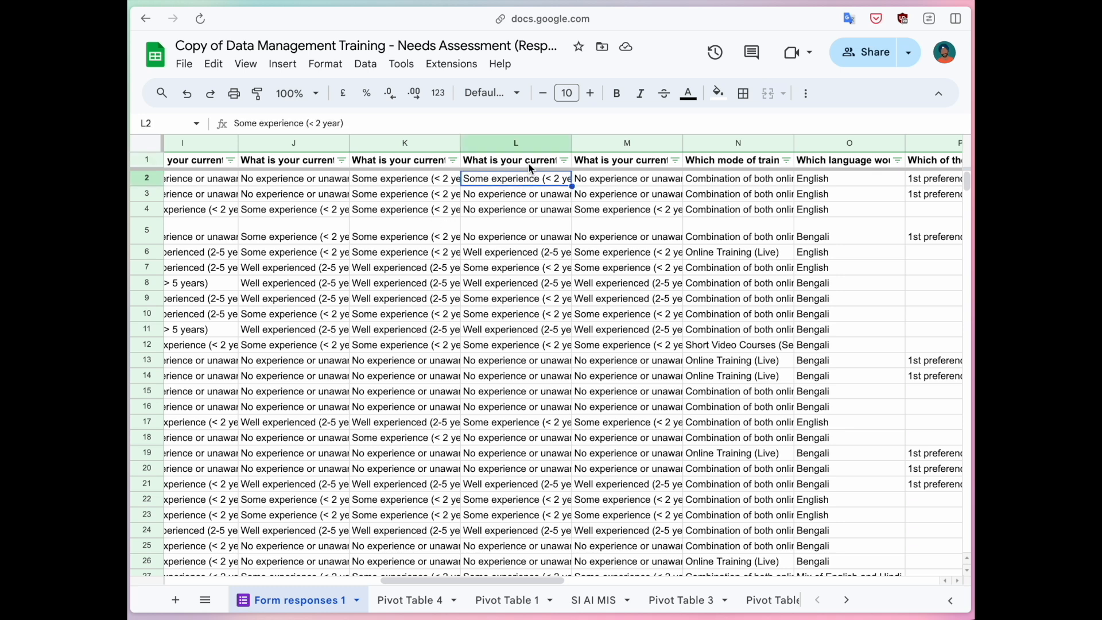
left_click(530, 165)
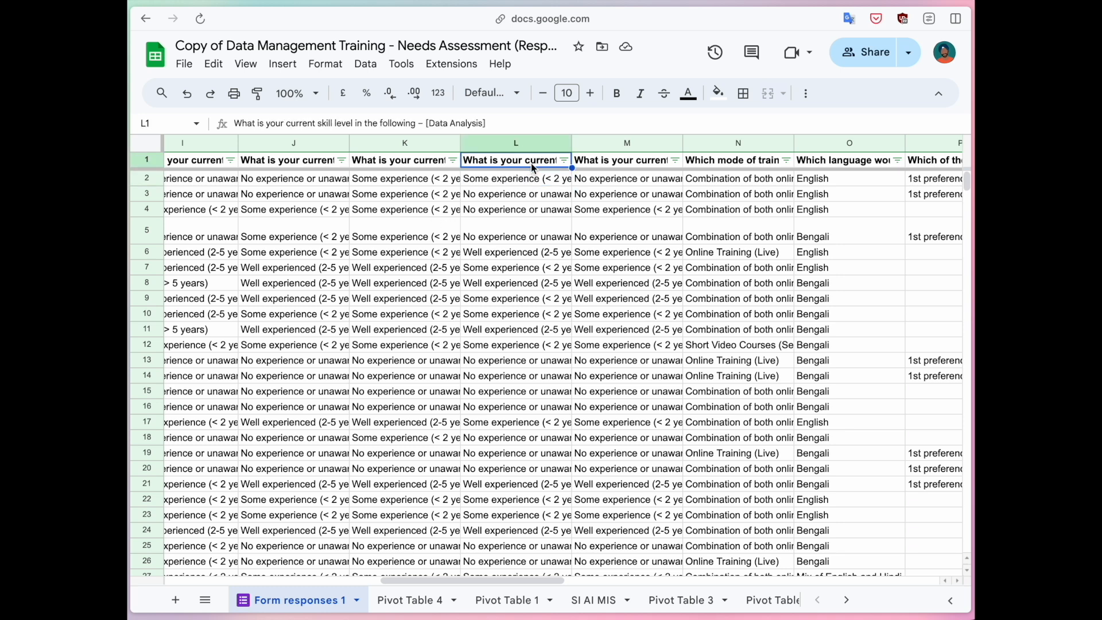
left_click(564, 160)
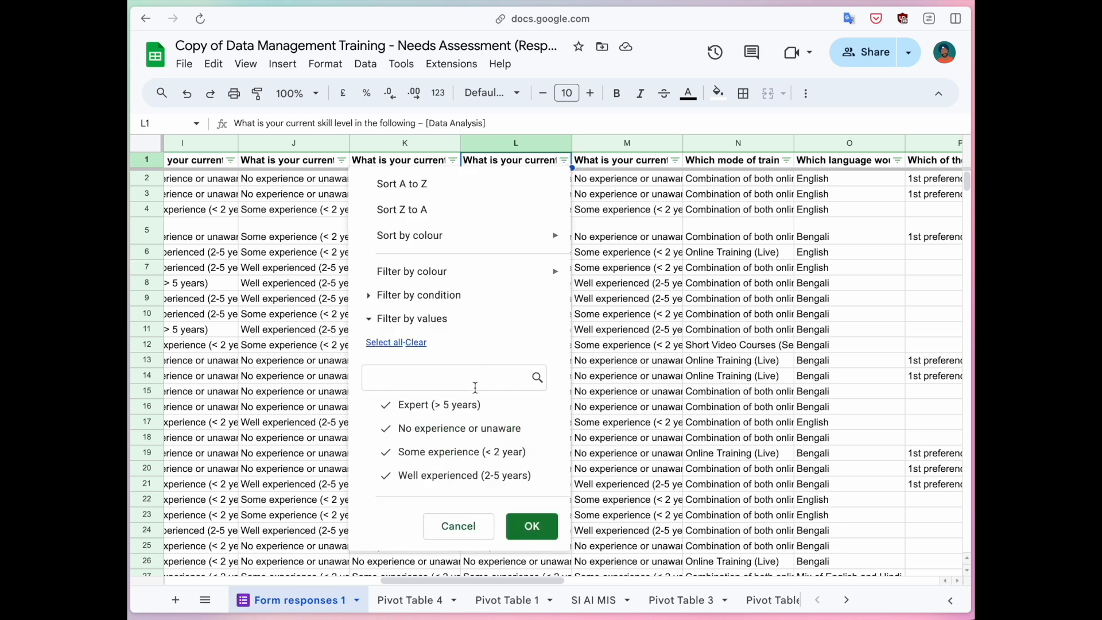
left_click(416, 342)
left_click(422, 406)
left_click(526, 525)
Select the filtered Data Analysis cells L62:L406 to count them and look over the neighbouring skill columns.
left_click_drag(494, 182, 497, 435)
scroll(497, 434, "left", 3)
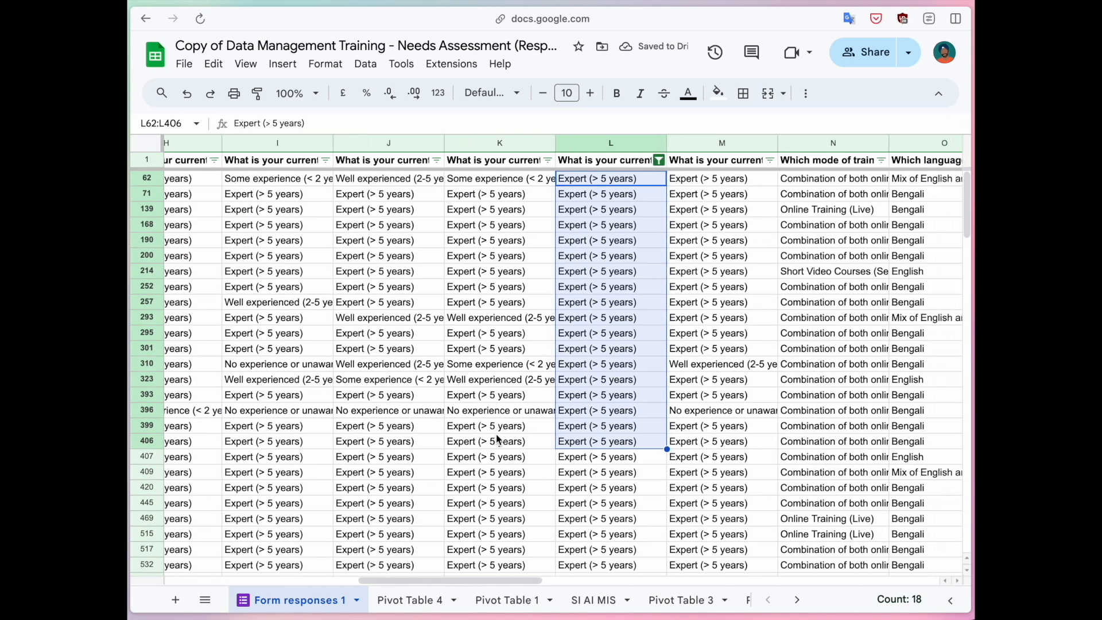
scroll(495, 433, "right", 2)
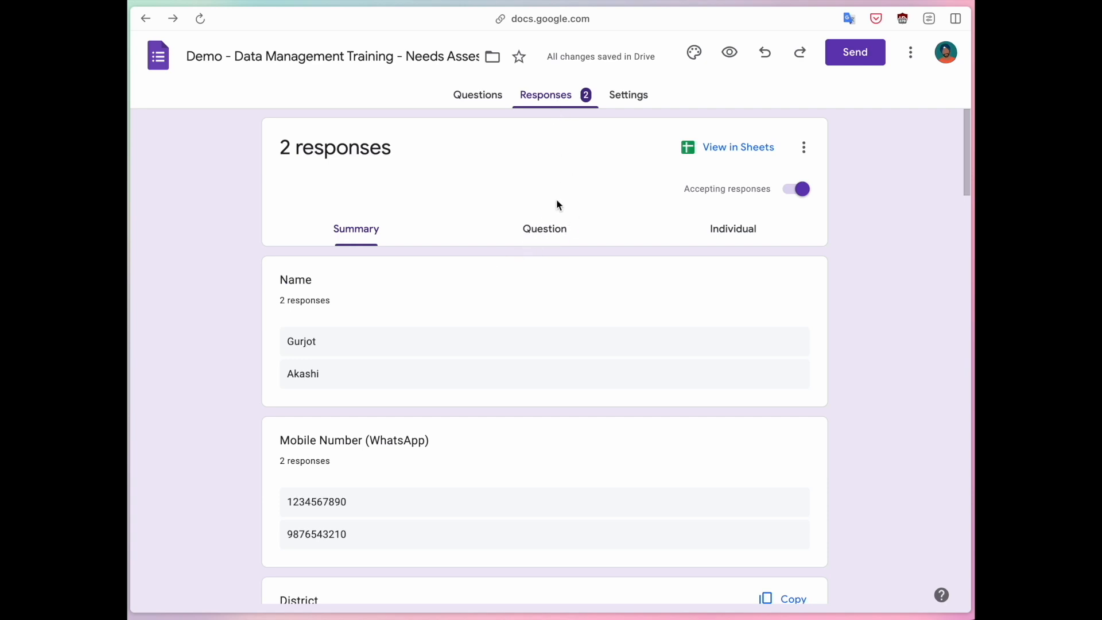
Back in the form, view responses by question for the current skill level question and examine its Data Analysis answers.
left_click(547, 232)
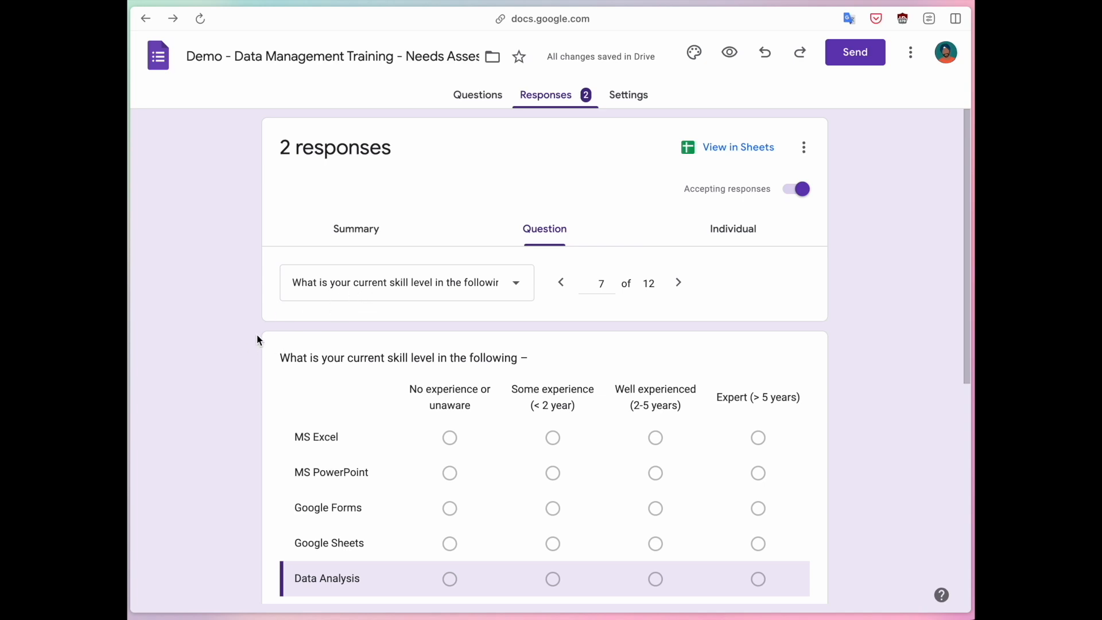
scroll(257, 333, "down", 2)
left_click(369, 191)
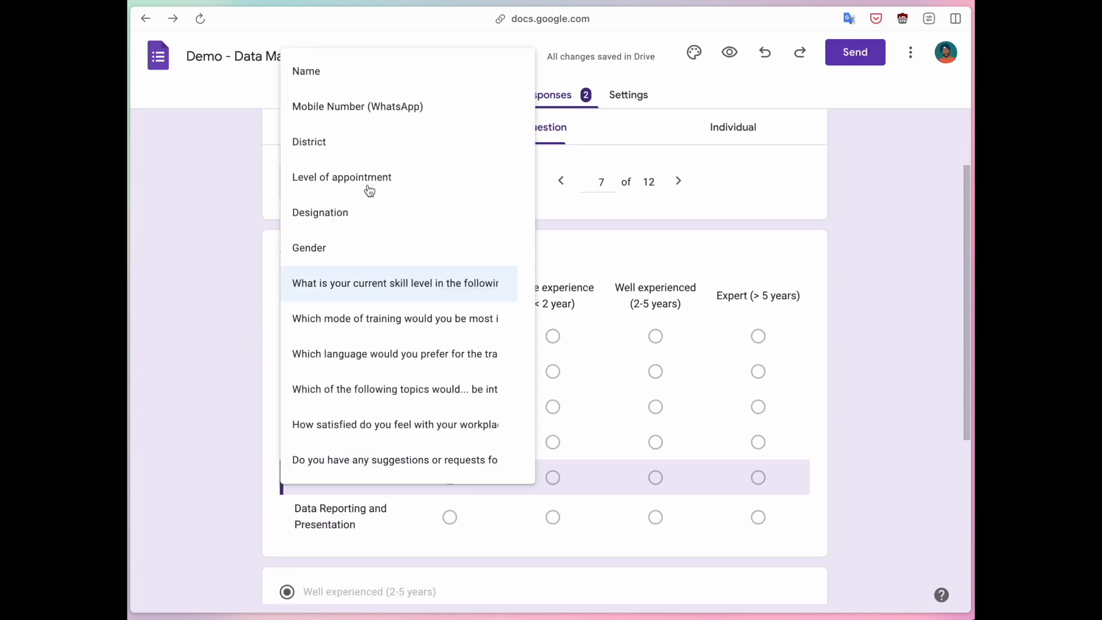
left_click(393, 282)
scroll(222, 324, "down", 1)
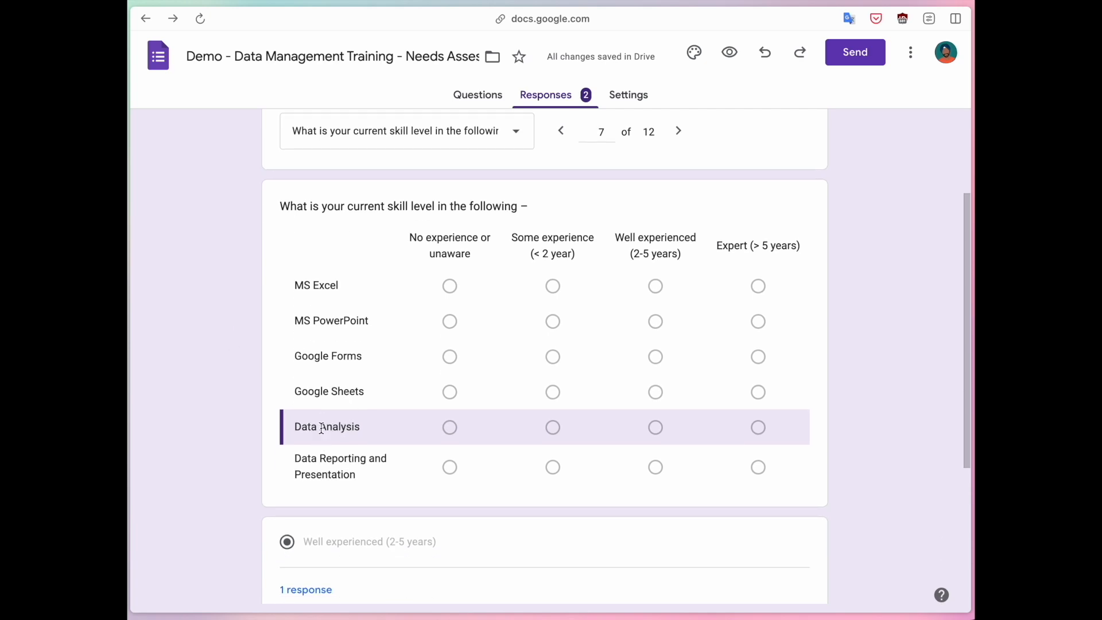
scroll(321, 431, "down", 4)
scroll(367, 440, "down", 1)
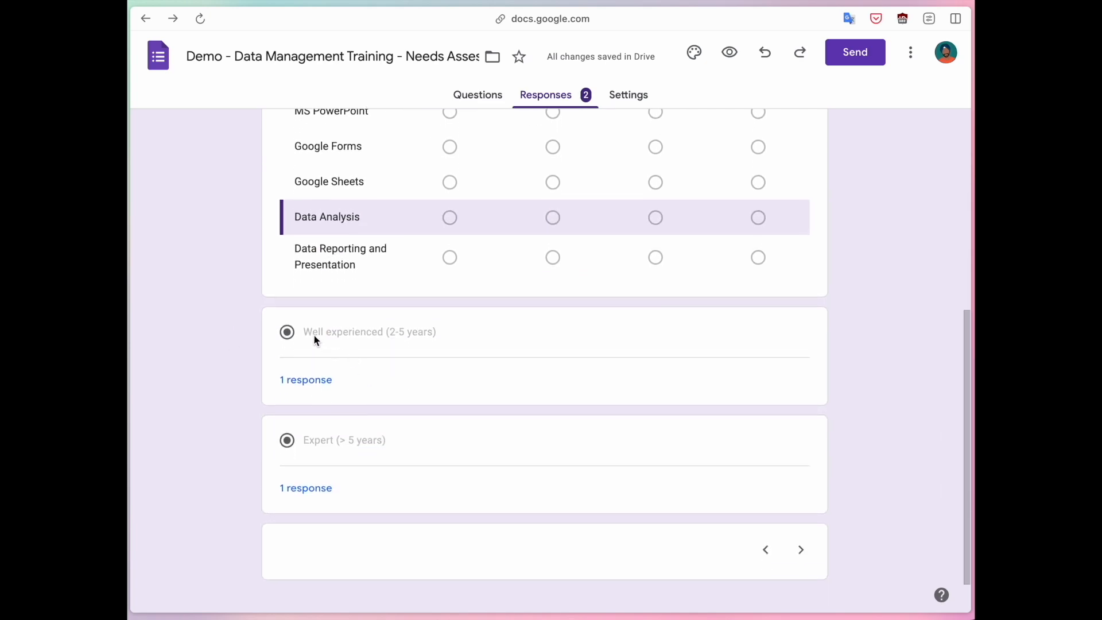
Compare the two Data Analysis answer groups and open the individual response that answered "Expert (> 5 years)".
left_click_drag(313, 336, 374, 336)
left_click_drag(312, 440, 386, 440)
left_click(389, 445)
left_click(306, 489)
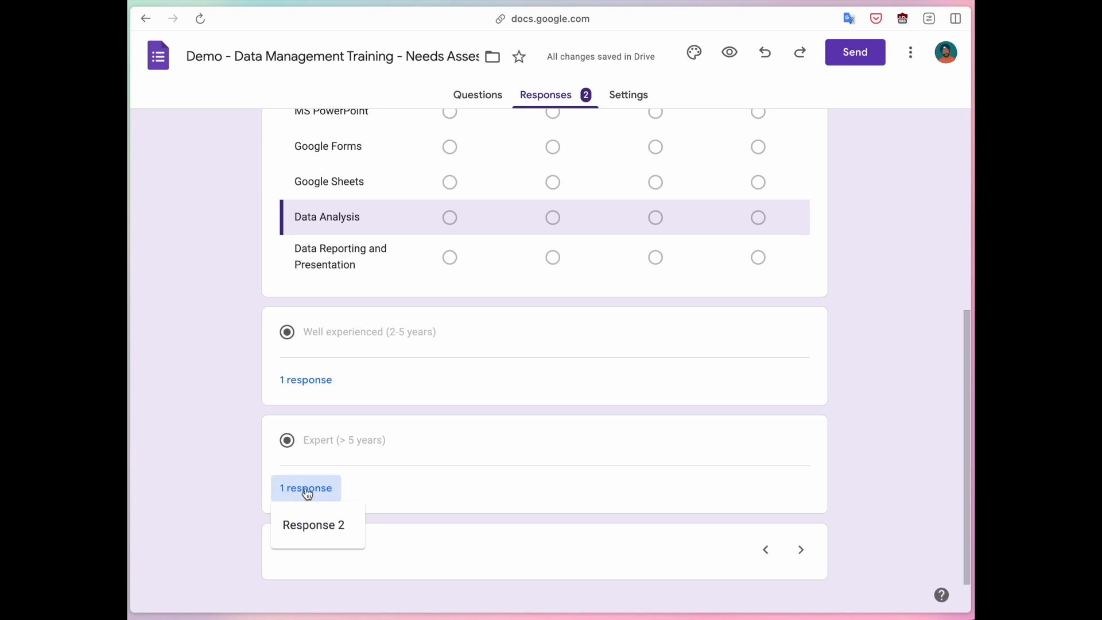
left_click(314, 534)
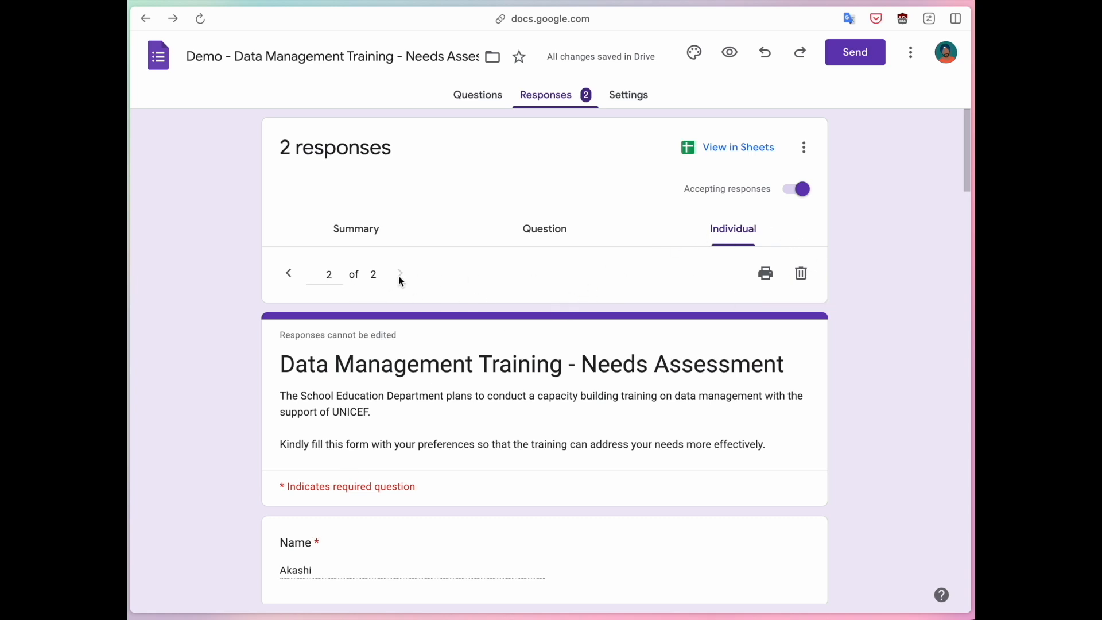
Review the individual response's answers from the name through the Data Analysis skill level, and return to its beginning.
scroll(312, 315, "down", 3)
left_click(281, 378)
left_click_drag(281, 379, 345, 380)
scroll(280, 421, "down", 10)
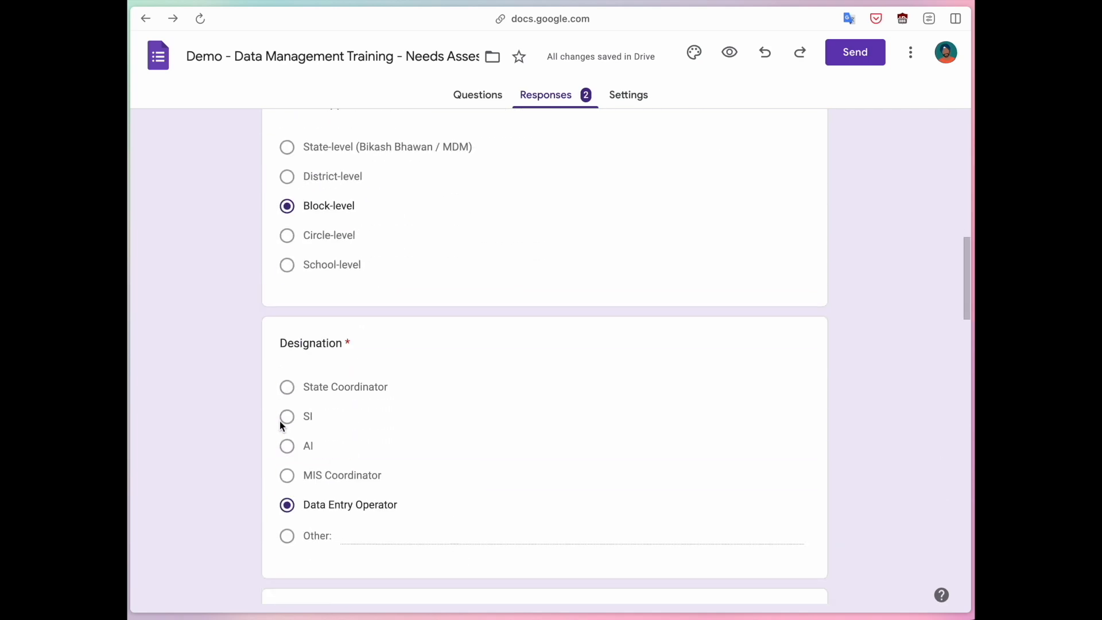
scroll(248, 401, "down", 10)
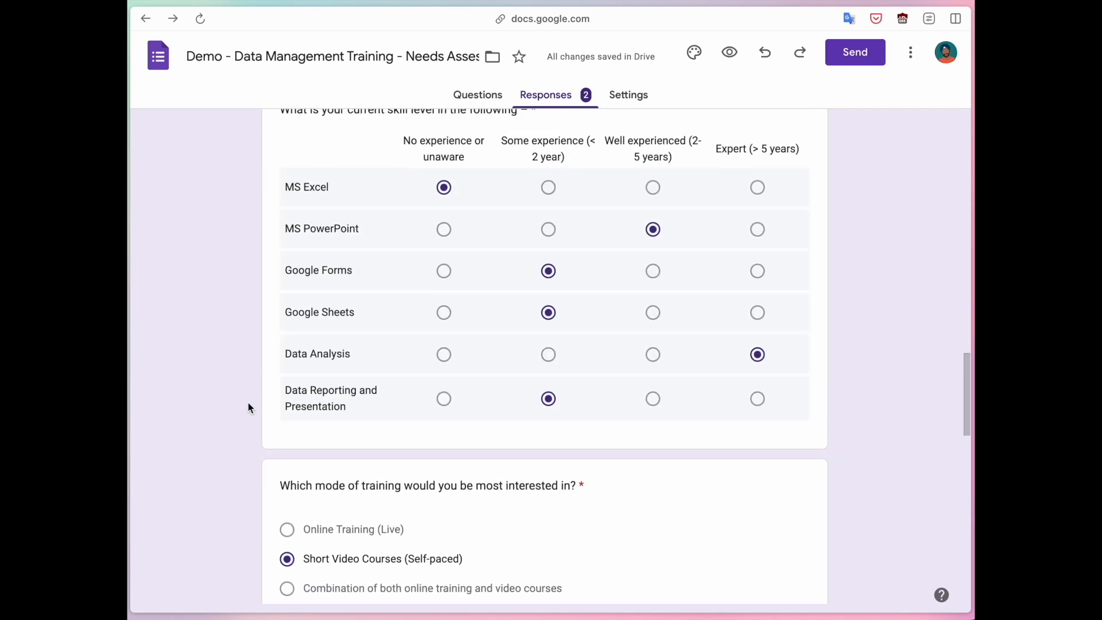
scroll(248, 407, "up", 1)
left_click_drag(285, 413, 365, 418)
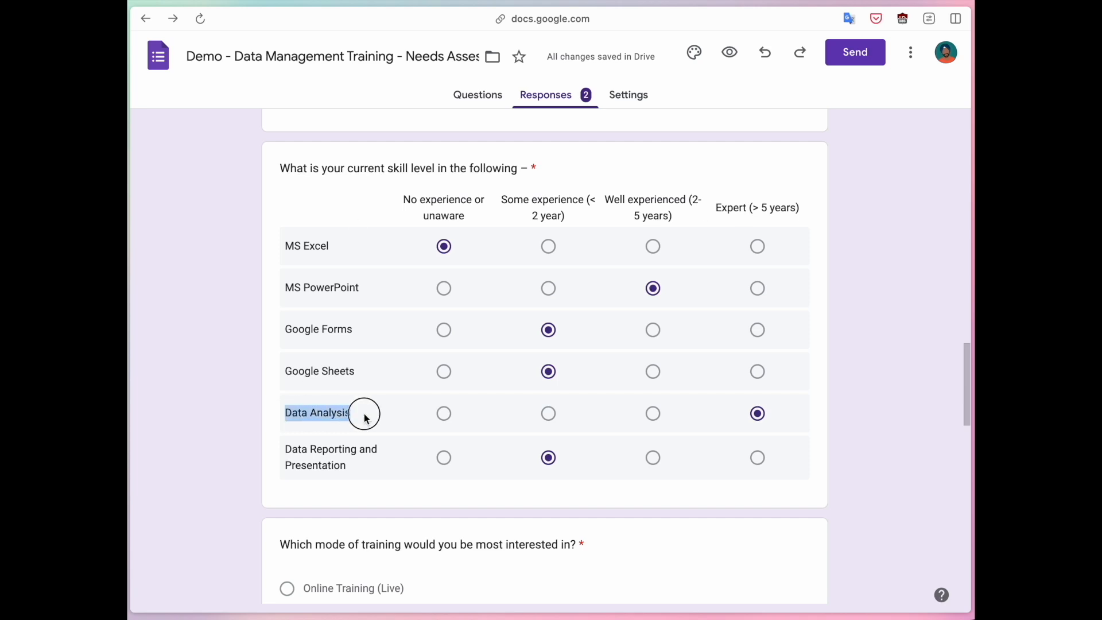
left_click(365, 418)
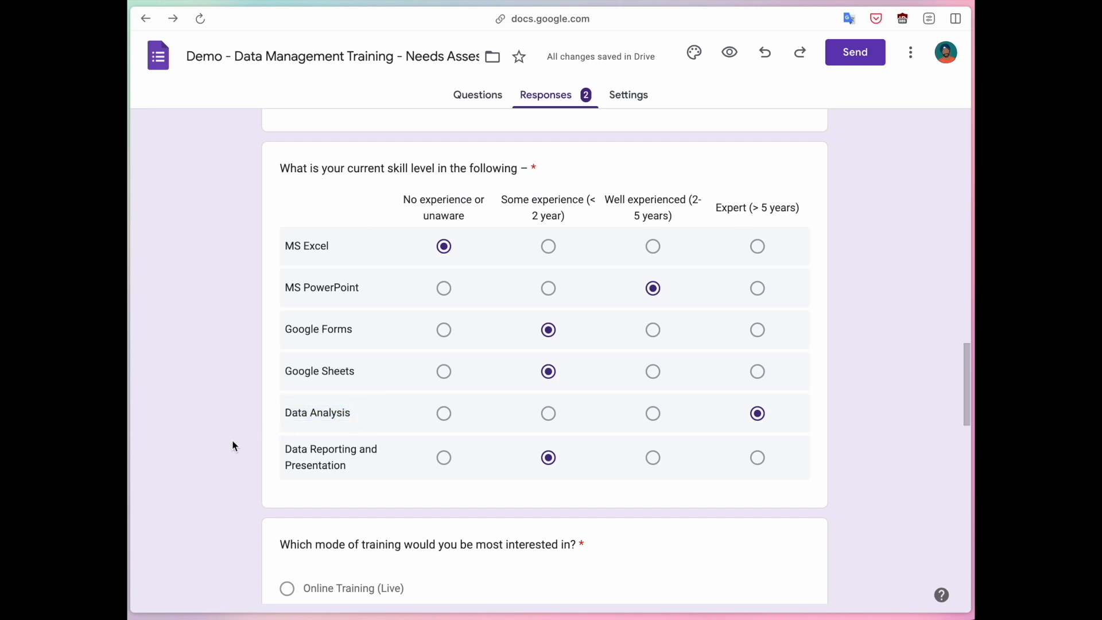
scroll(233, 444, "up", 15)
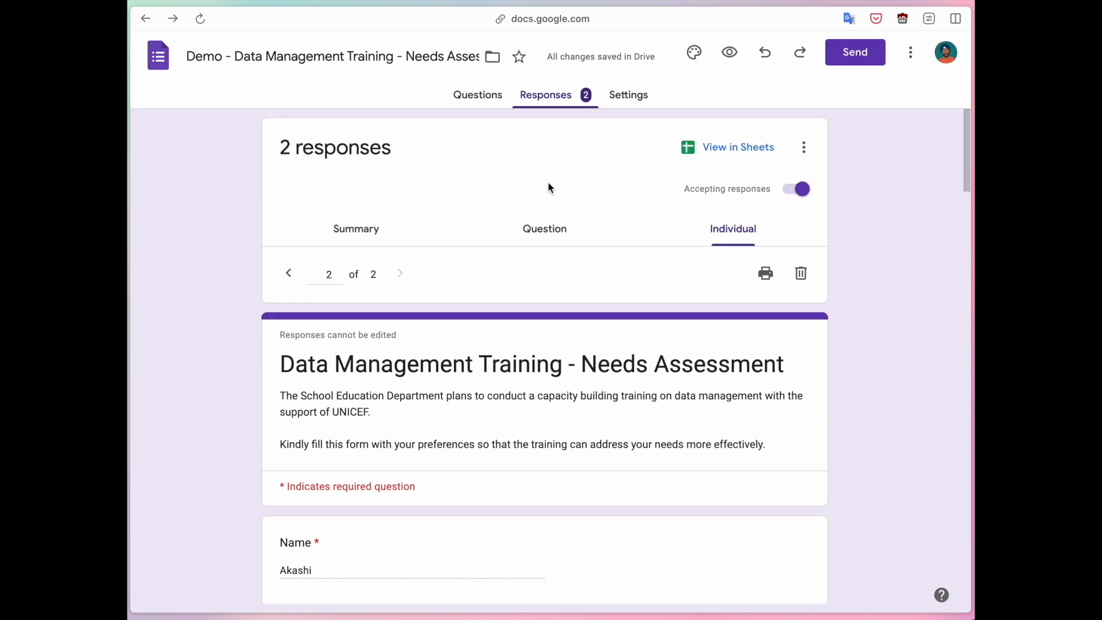
Switch back to the response summary and review the charts for district, level of appointment, designation and gender.
left_click(367, 227)
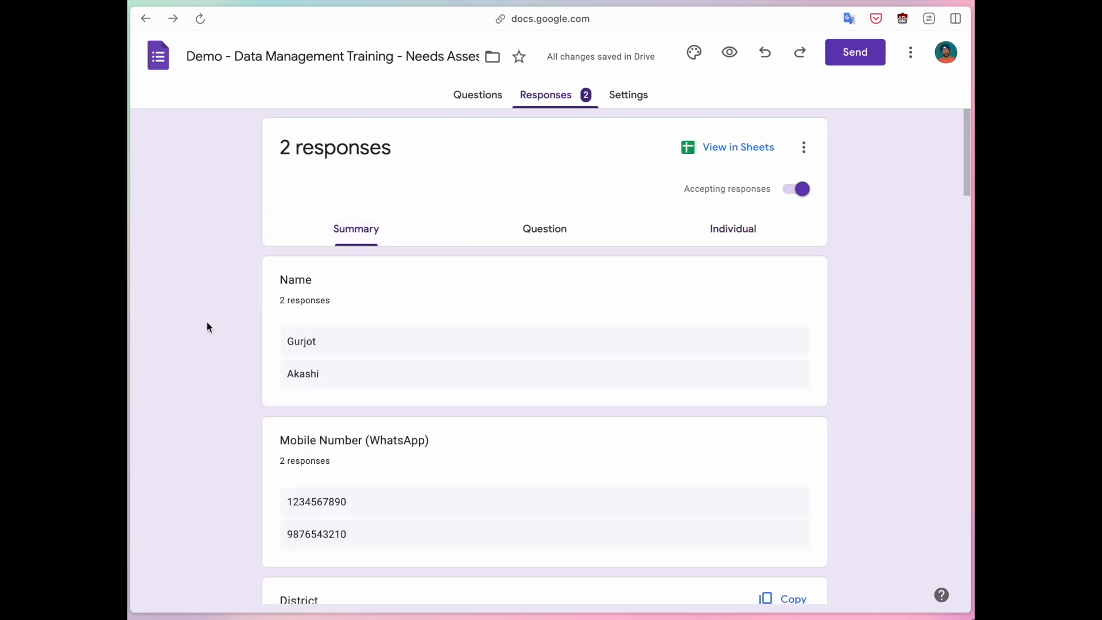
scroll(207, 323, "down", 7)
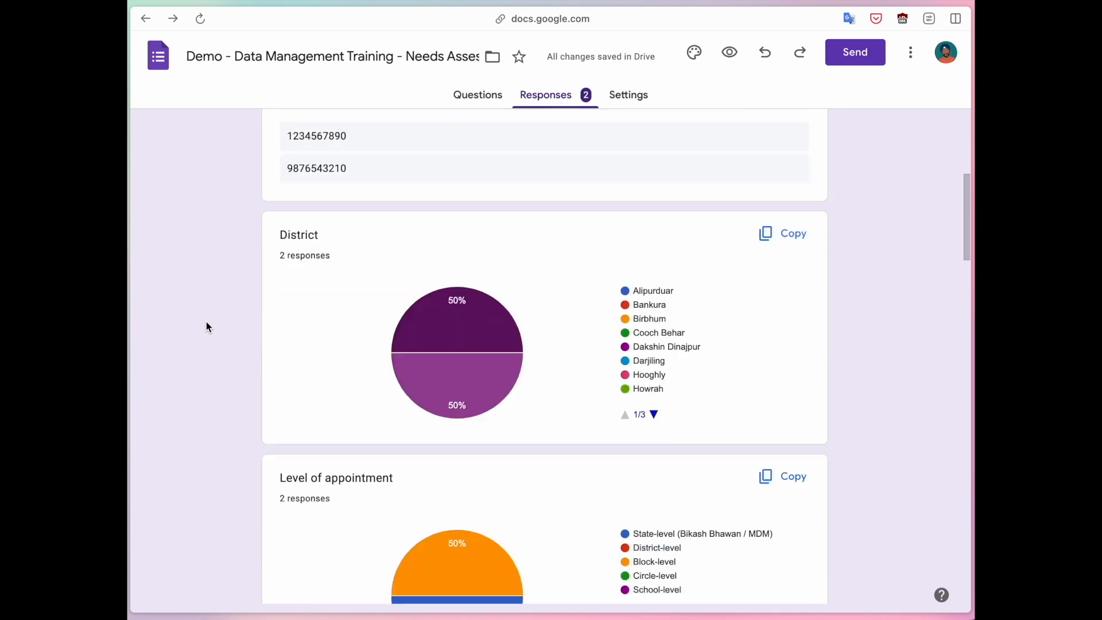
scroll(206, 323, "down", 2)
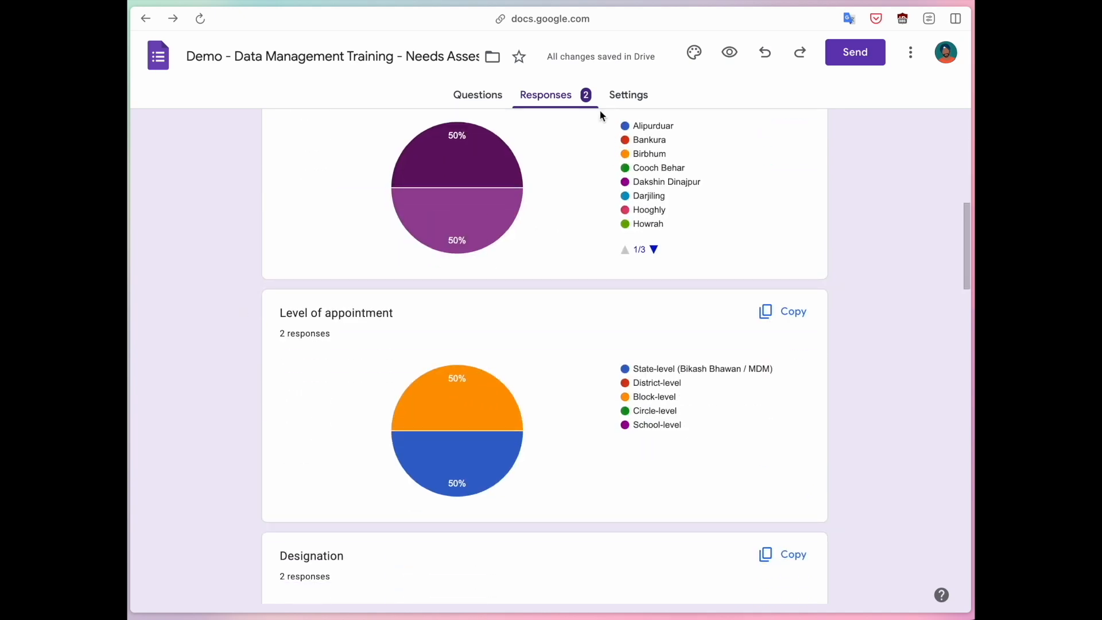
scroll(538, 261, "down", 8)
scroll(537, 255, "down", 6)
scroll(537, 256, "up", 8)
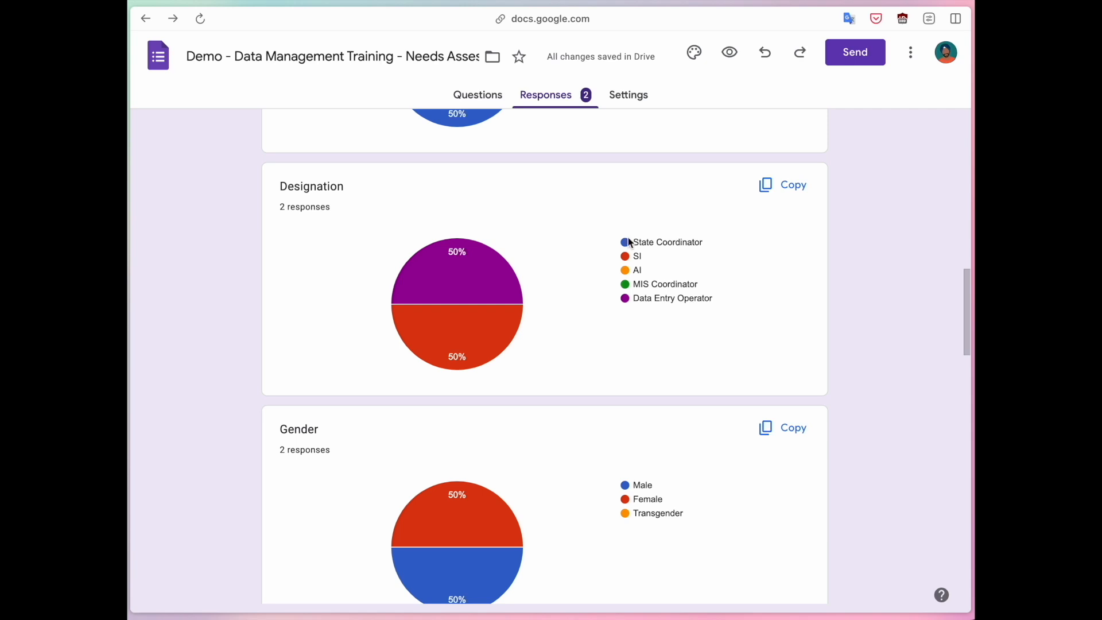
scroll(587, 253, "up", 15)
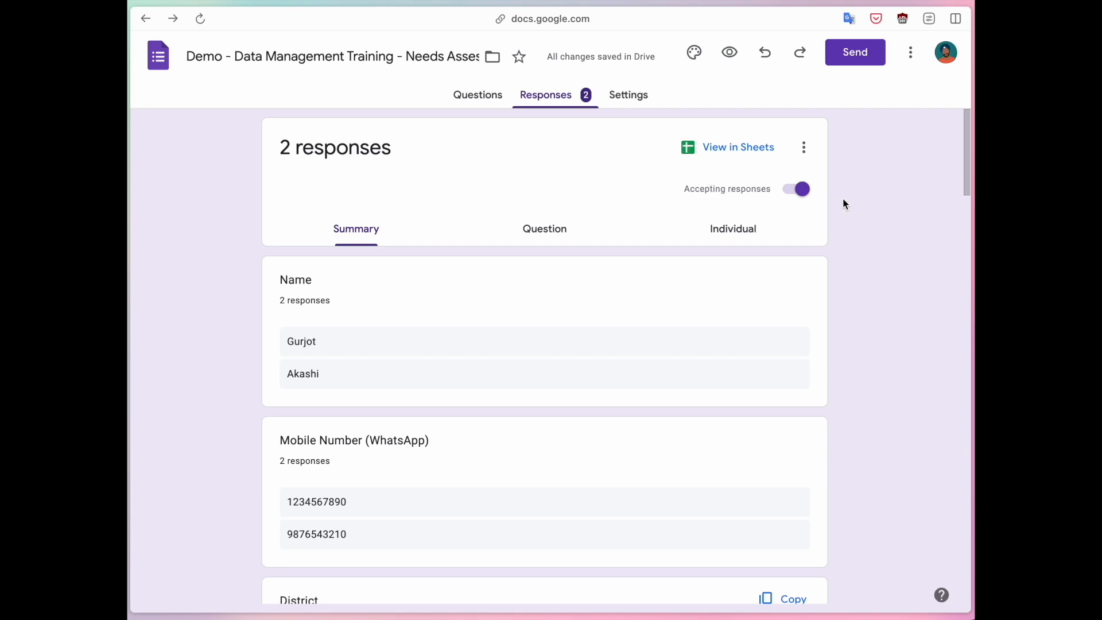
Stop the form from accepting responses and inspect the message for respondents without entering custom text.
left_click(749, 189)
left_click(766, 188)
left_click(799, 190)
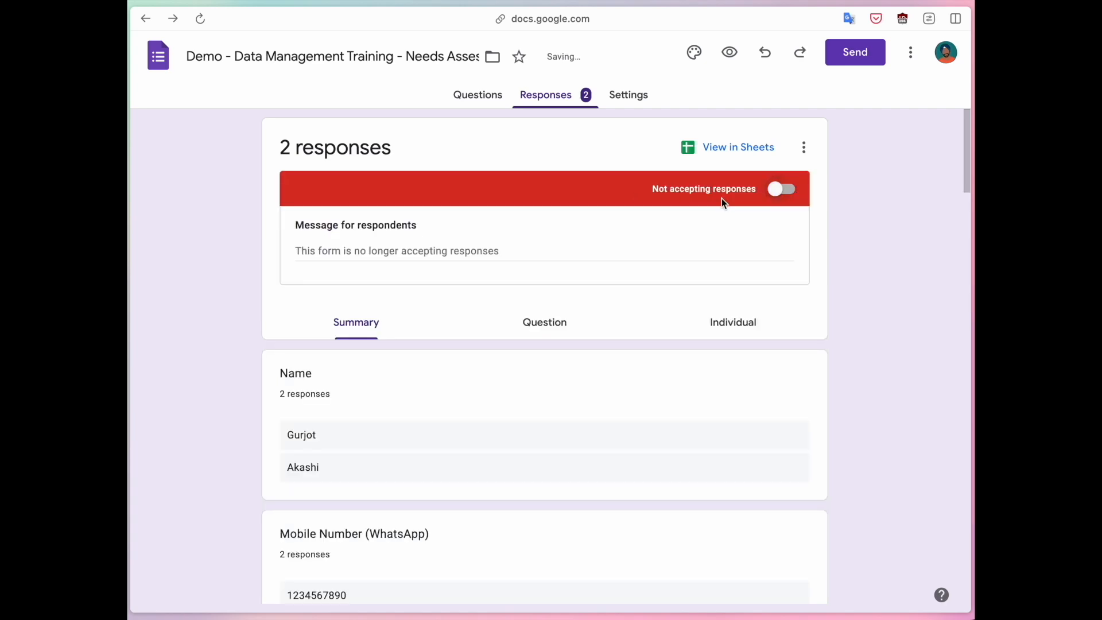
left_click(366, 247)
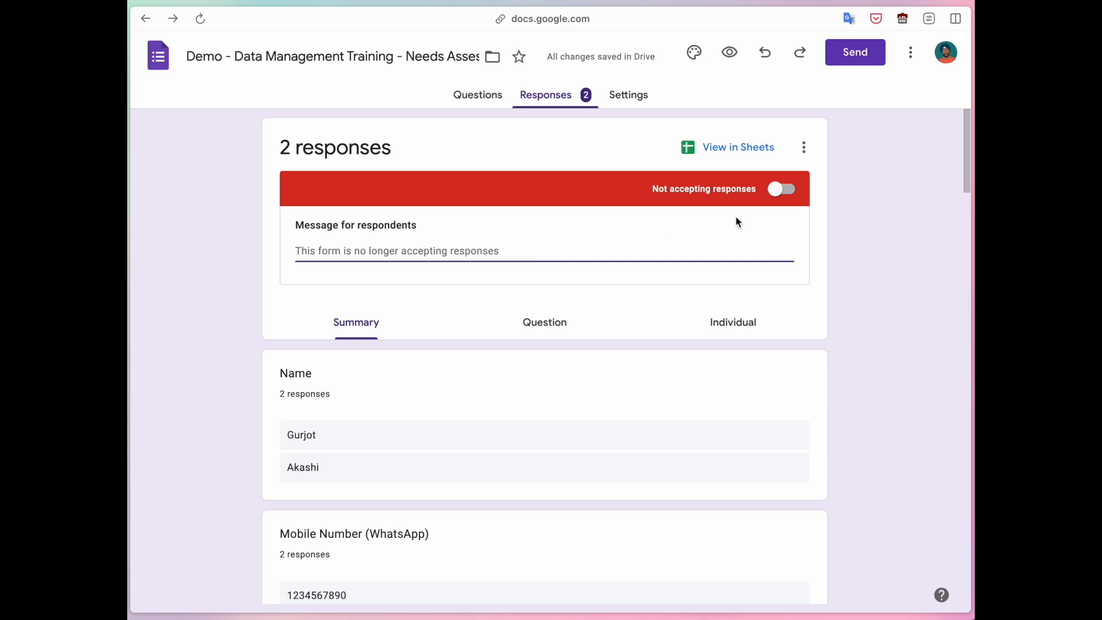
left_click(861, 195)
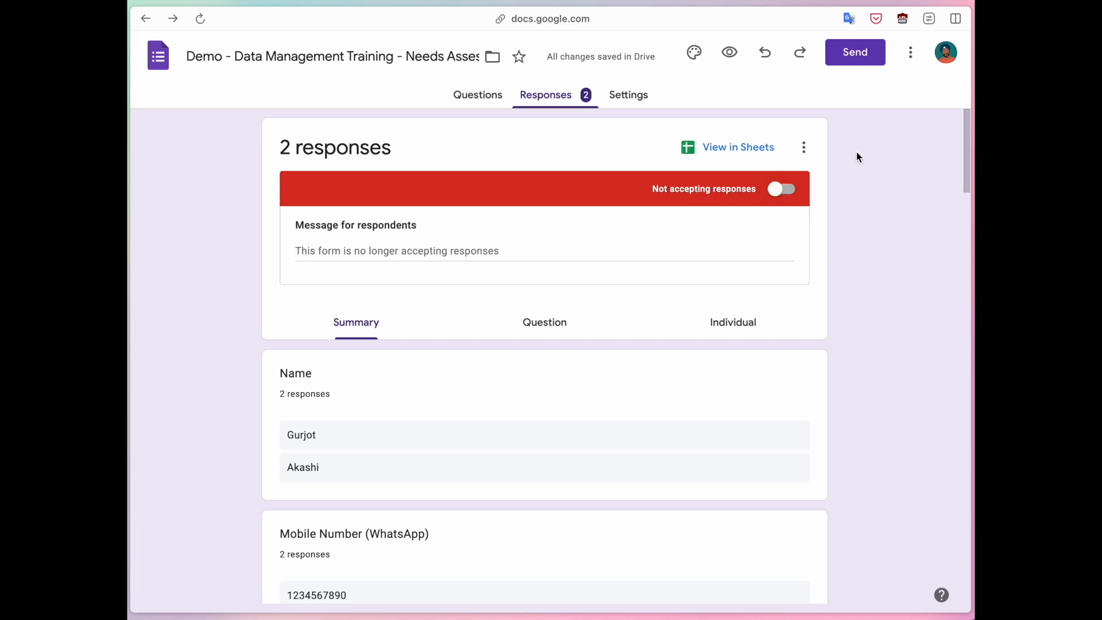
Turn on email notifications for new responses to the form.
left_click(804, 150)
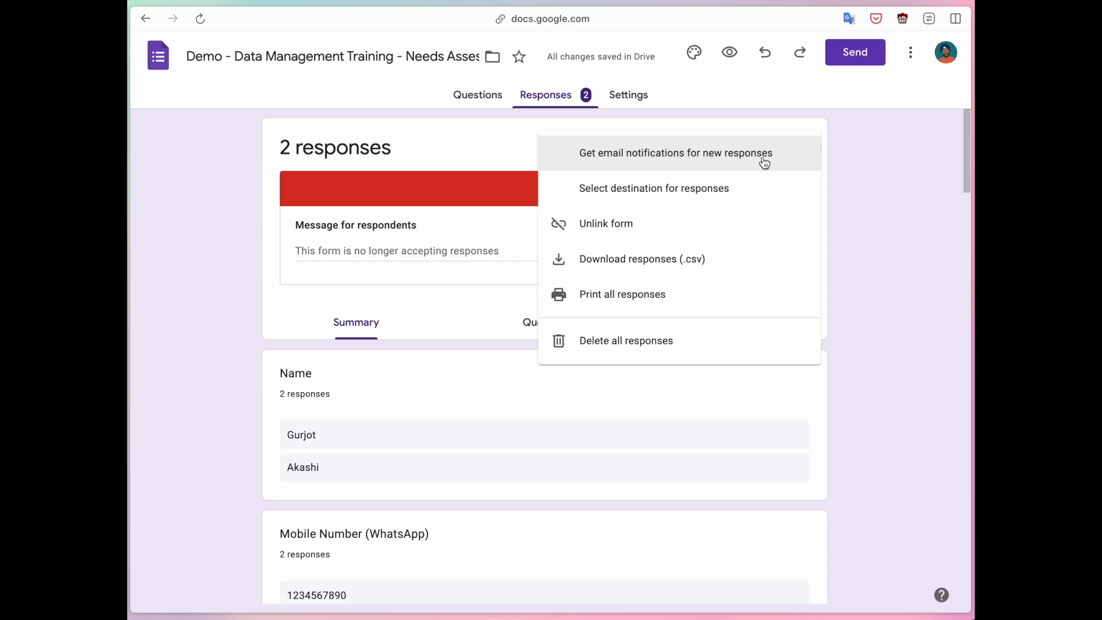
left_click(691, 160)
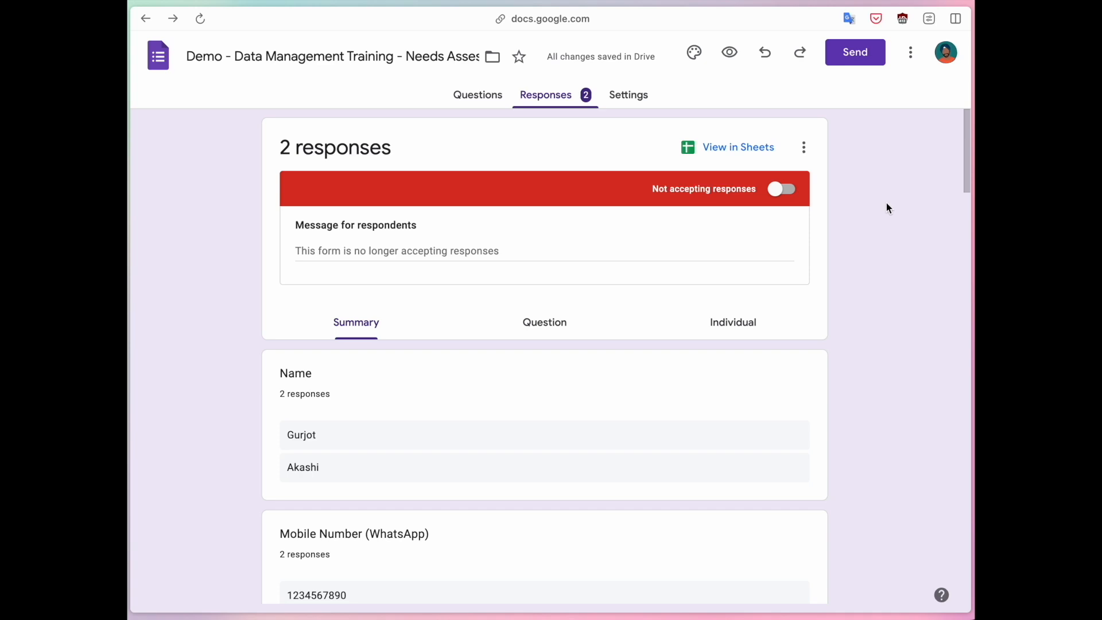
Look at the new and existing spreadsheet destinations, dismiss them unchanged, and read through the remaining response options.
left_click(804, 148)
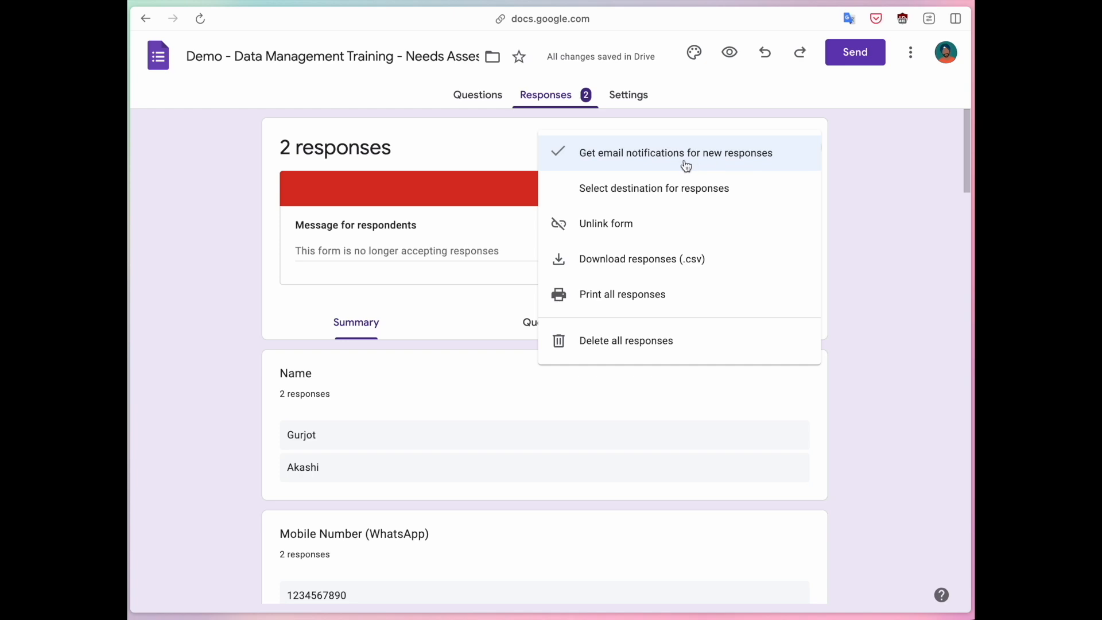
left_click(682, 203)
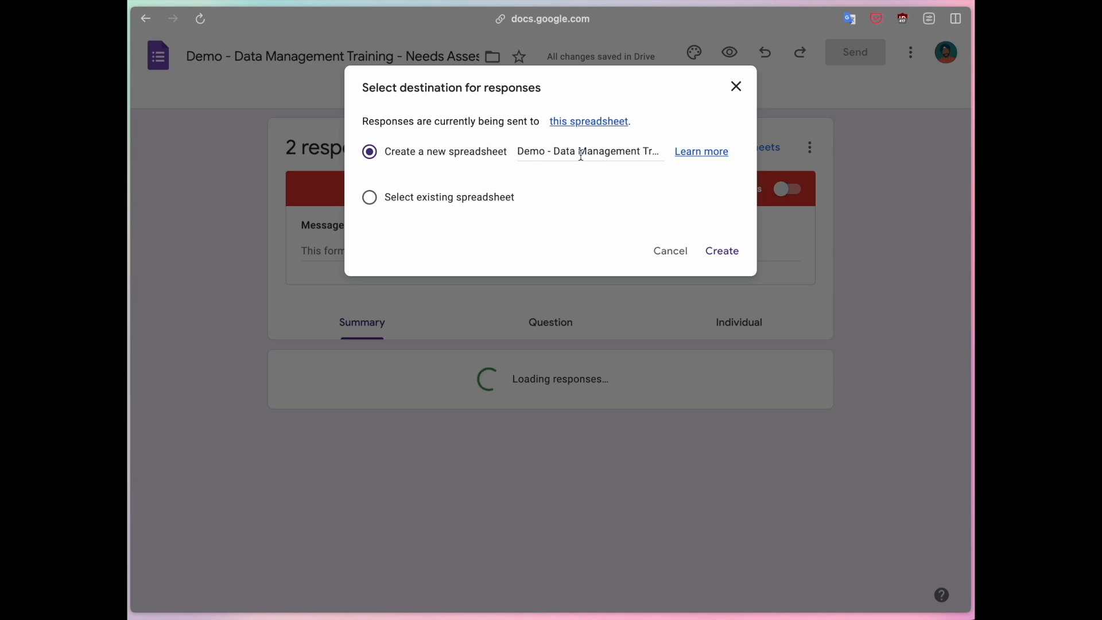
left_click(456, 201)
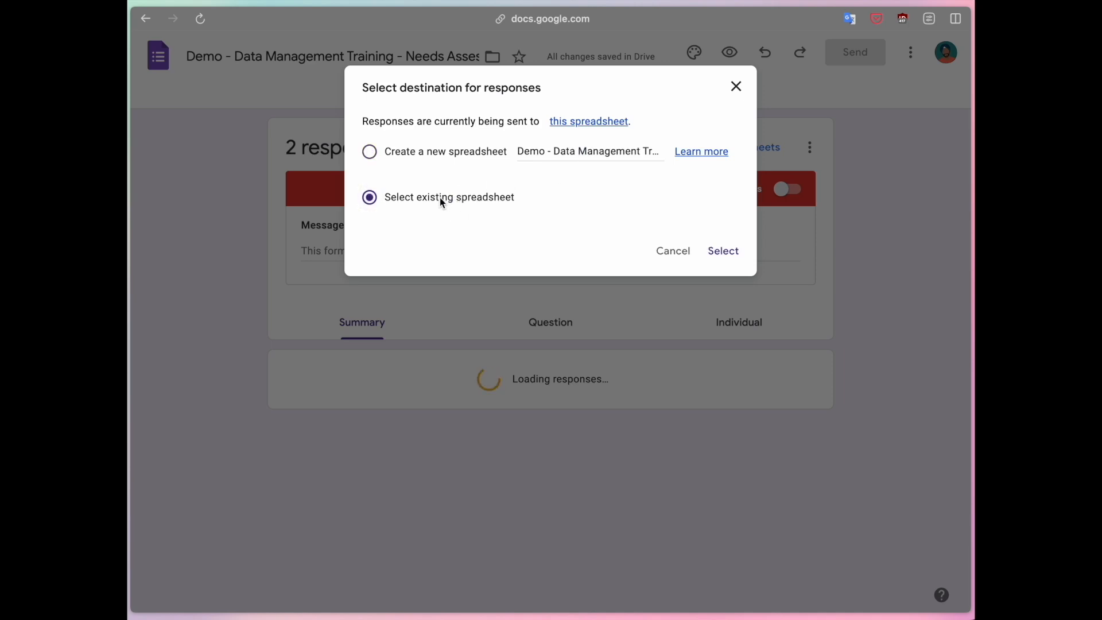
left_click(436, 155)
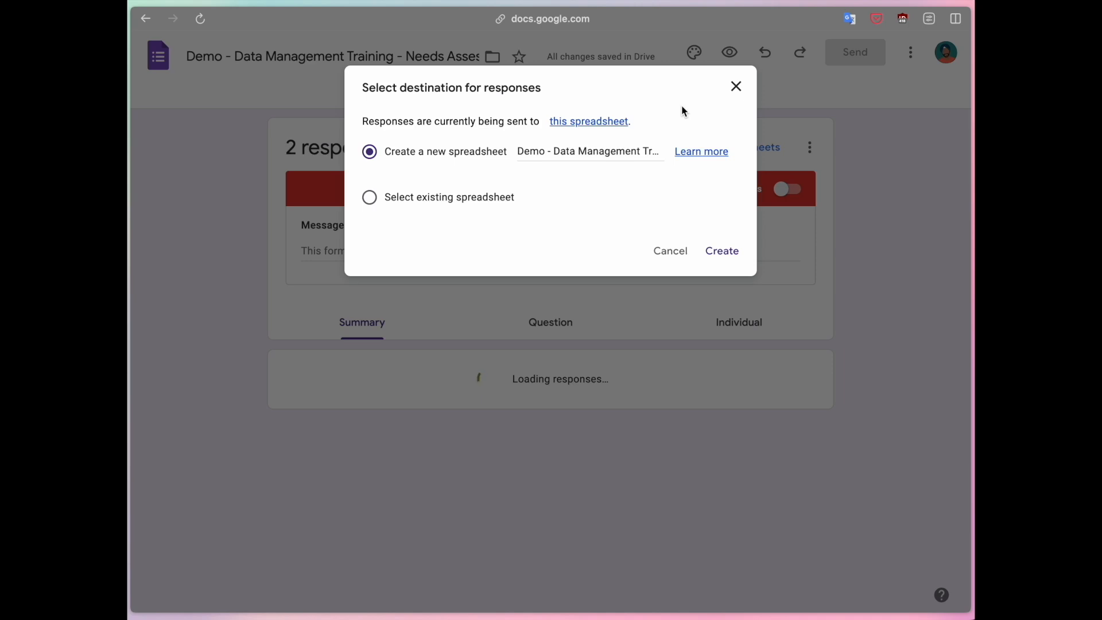
left_click(736, 87)
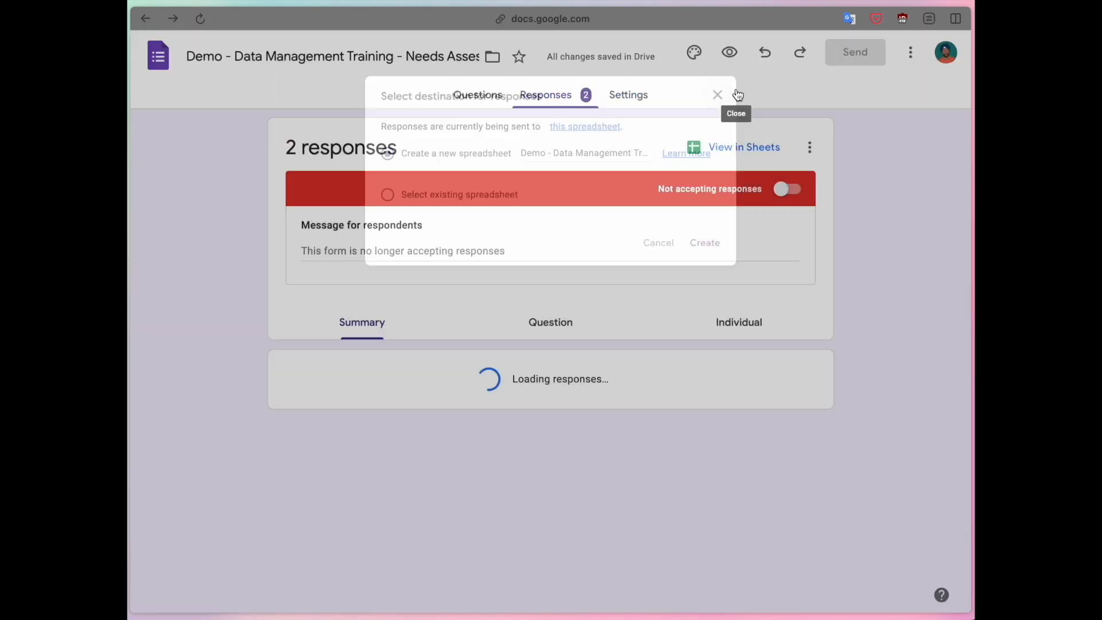
left_click(804, 148)
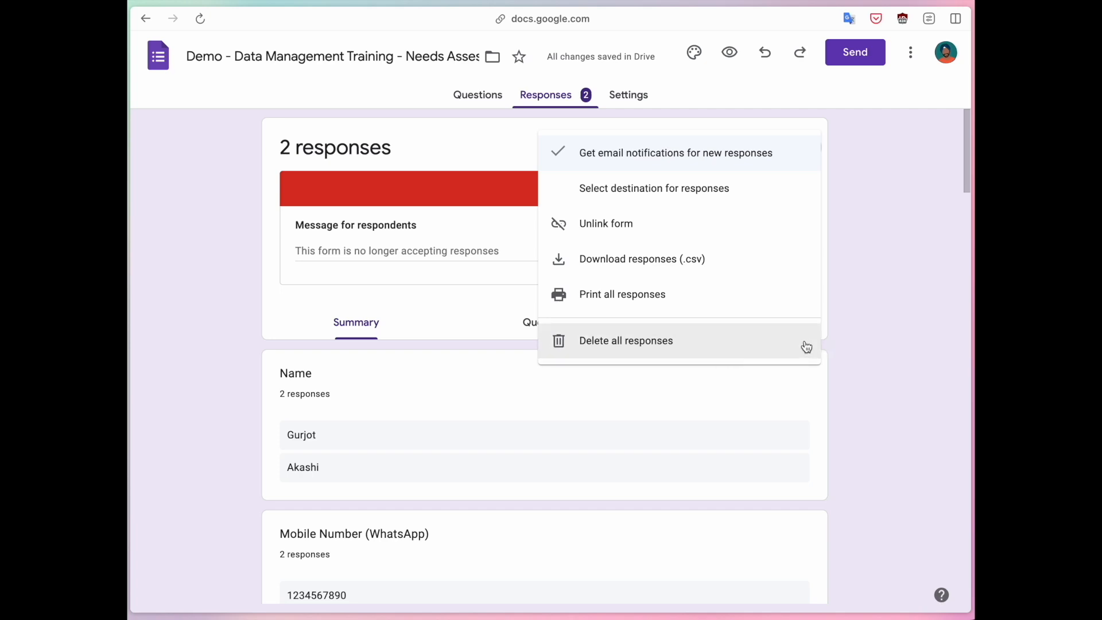
left_click(854, 326)
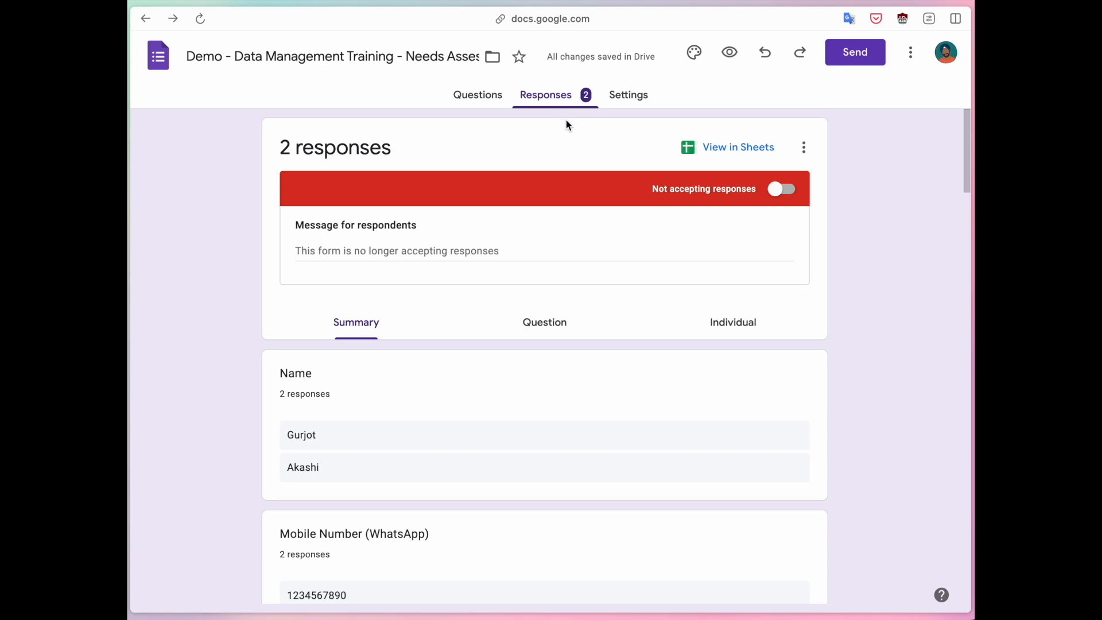
Open the form's settings and look over the quiz, responses, presentation and defaults sections.
left_click(627, 105)
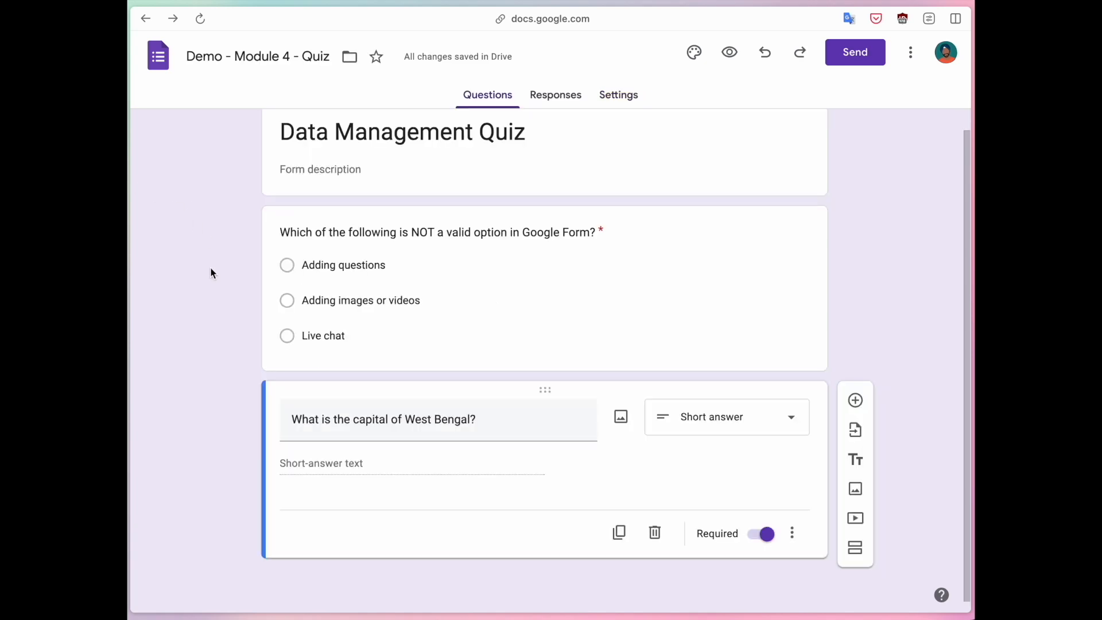
scroll(210, 273, "up", 1)
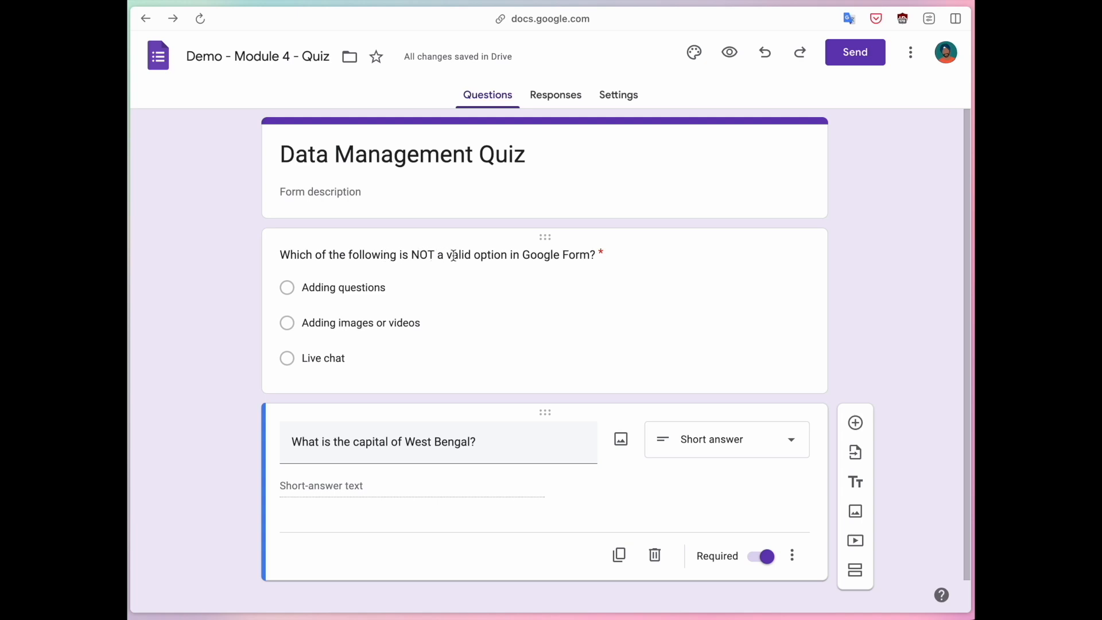
In the Data Management Quiz, correct the first question's ending to "Google Forms?" and select the West Bengal capital question.
left_click(590, 254)
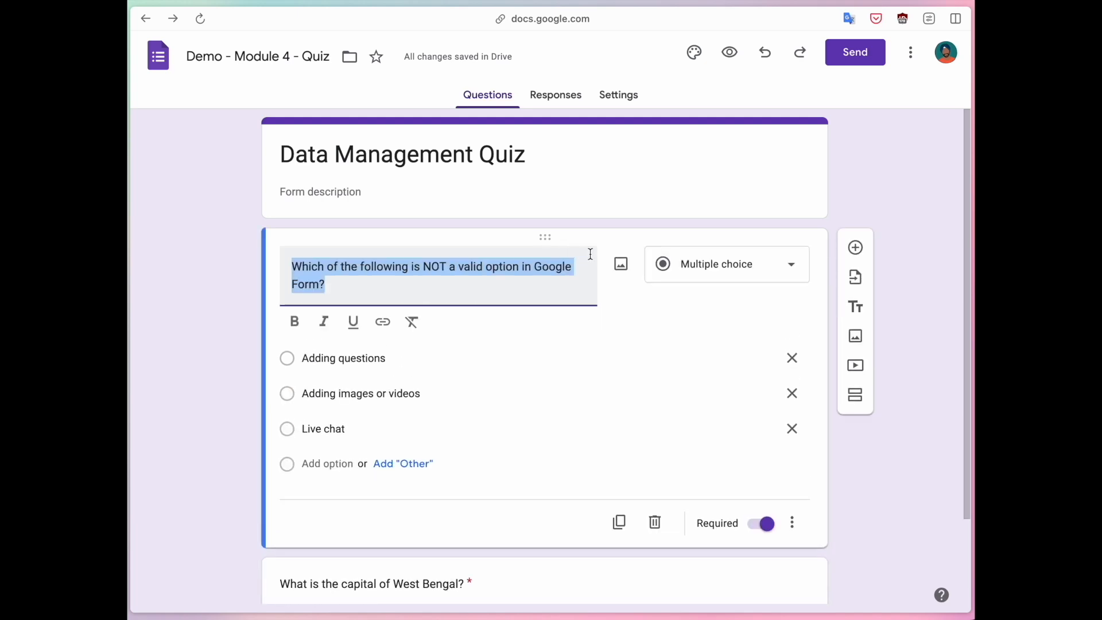
left_click(325, 284)
type("s")
left_click(191, 374)
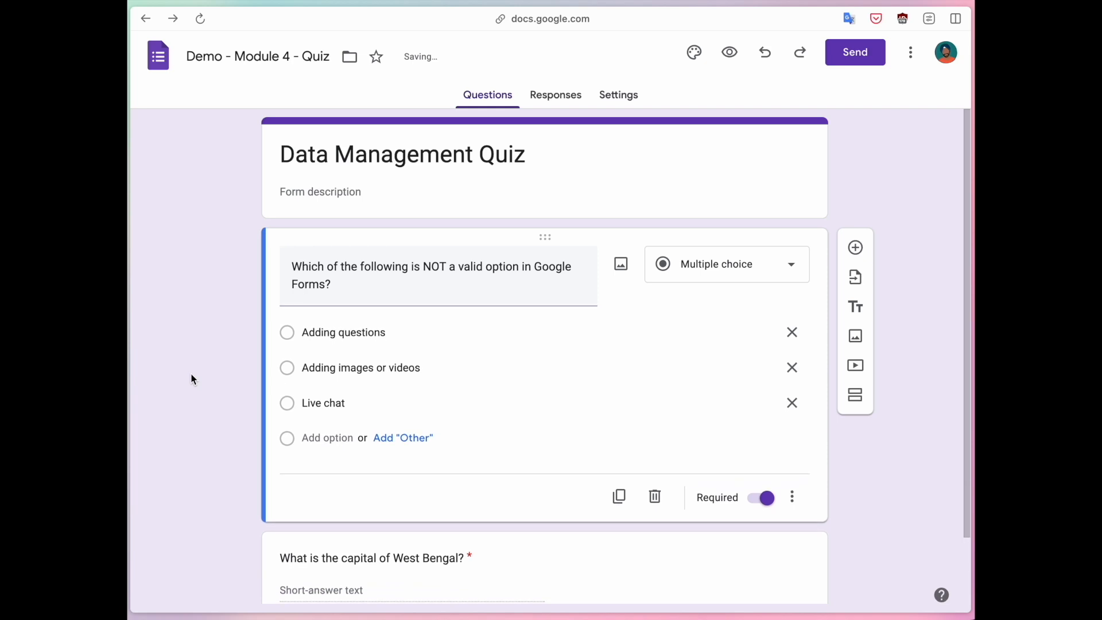
scroll(190, 373, "down", 2)
left_click(368, 477)
left_click(235, 410)
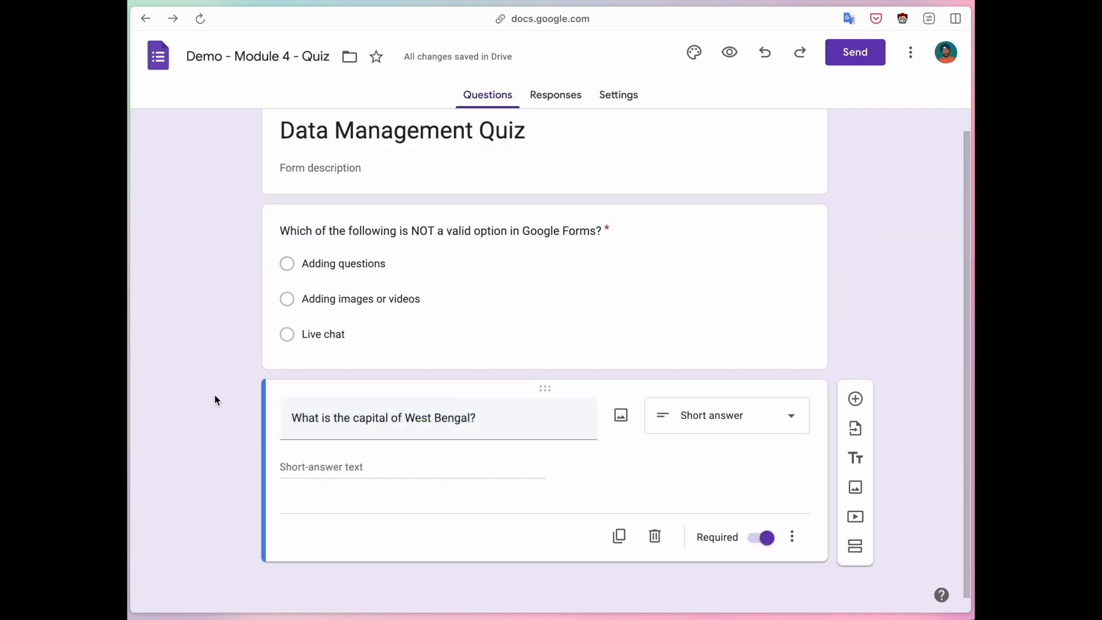
Make the form a quiz in its settings and look over the total points, mark release and respondent options.
scroll(585, 183, "up", 1)
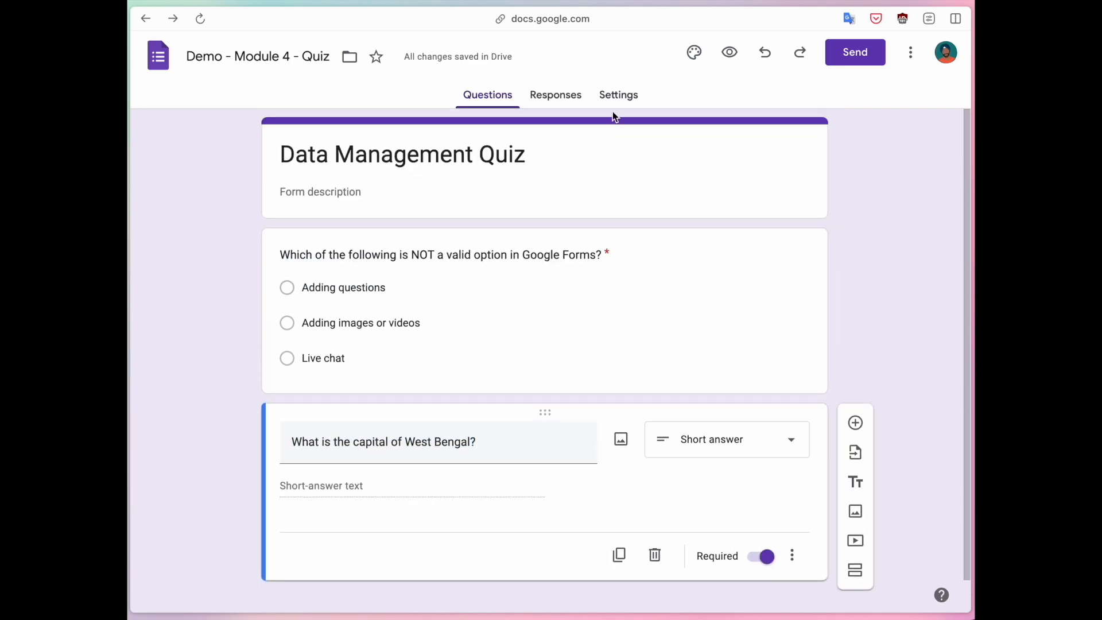
left_click(619, 94)
left_click(779, 215)
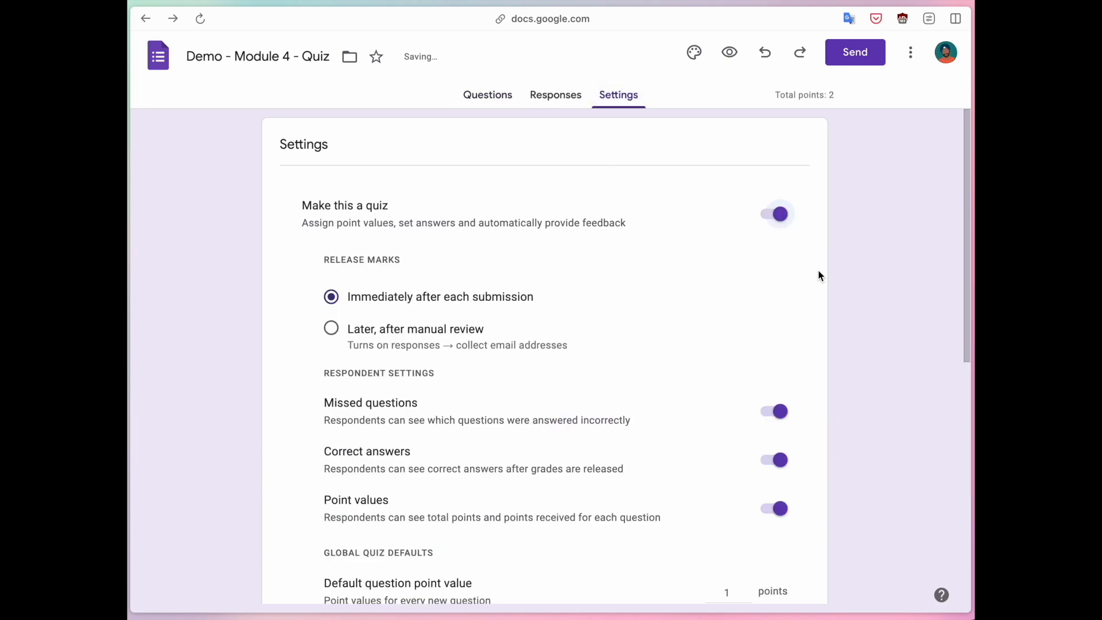
left_click_drag(774, 96, 798, 97)
left_click(844, 98)
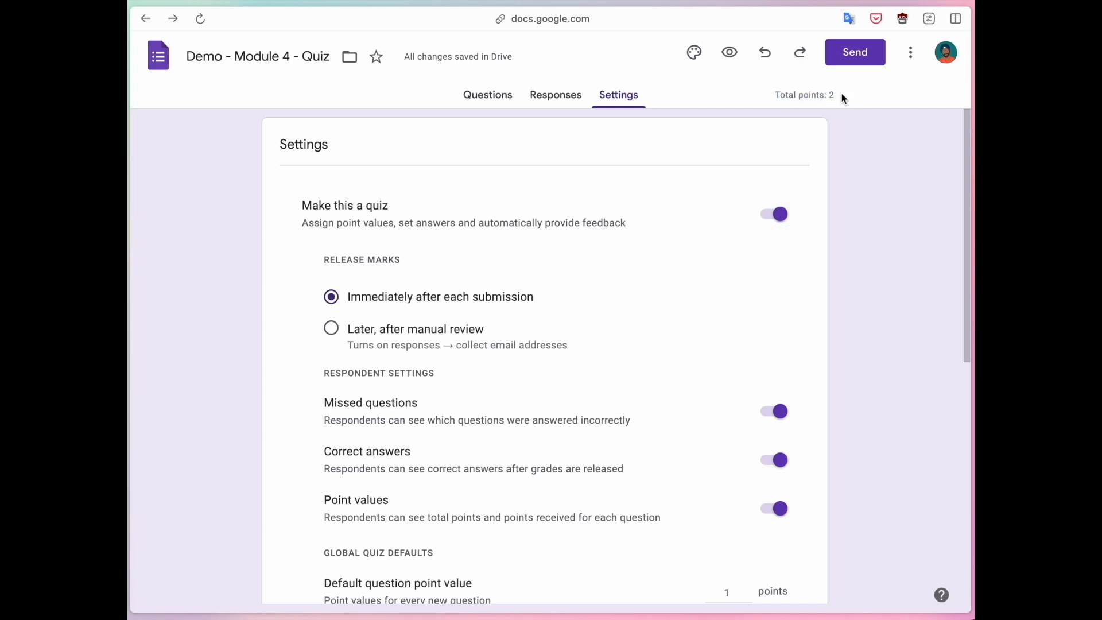
scroll(313, 324, "down", 1)
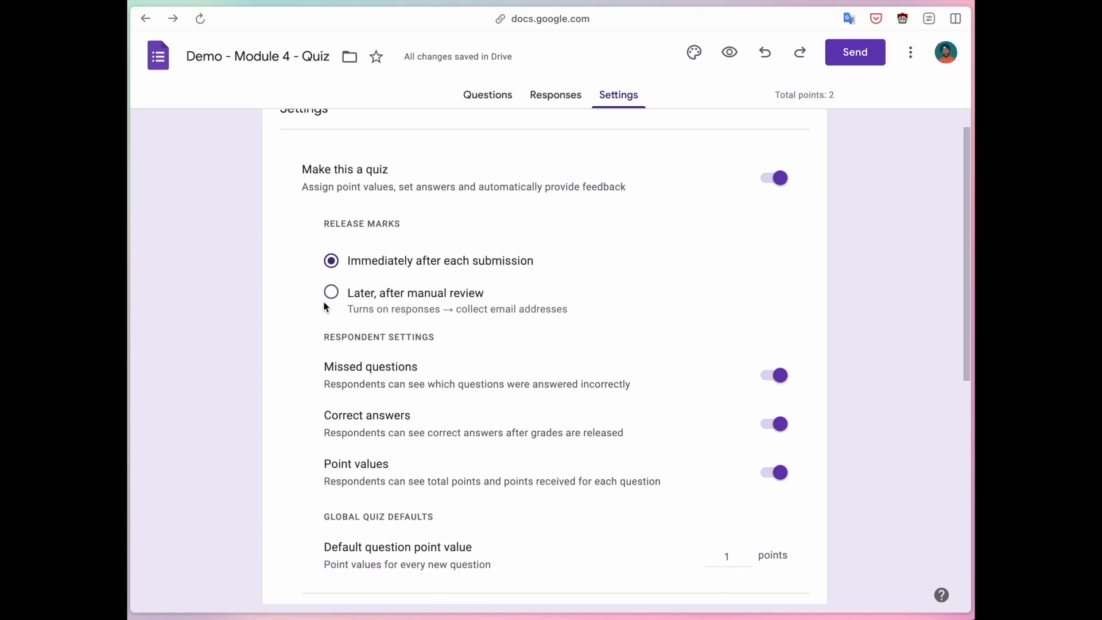
In the answer key of the multiple-choice Google Forms question, mark "Live chat" as the correct answer.
left_click(480, 101)
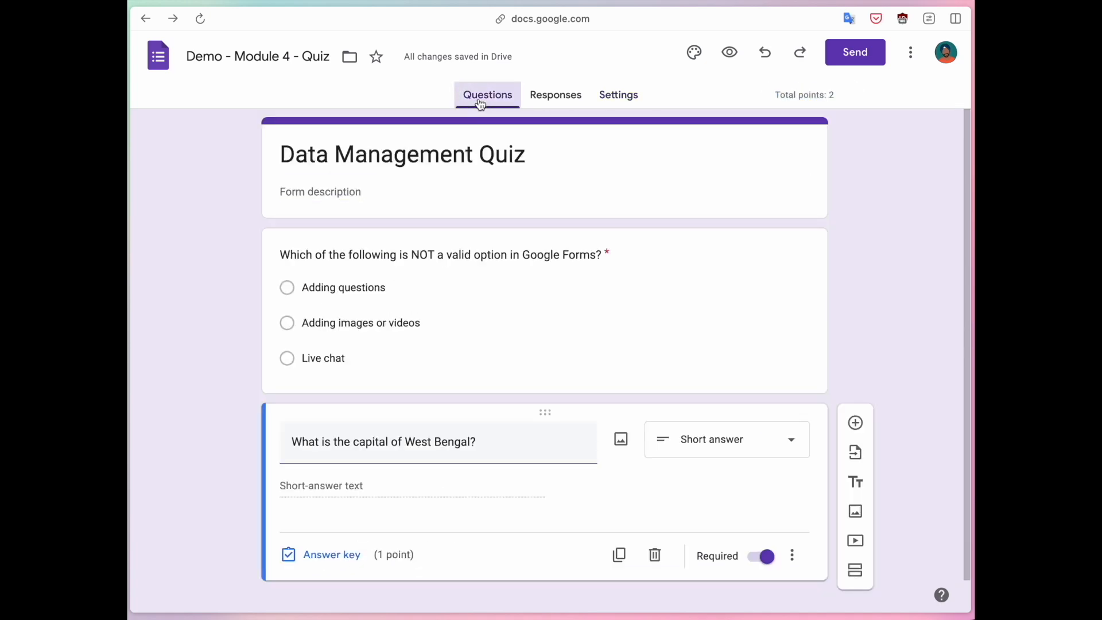
left_click(453, 280)
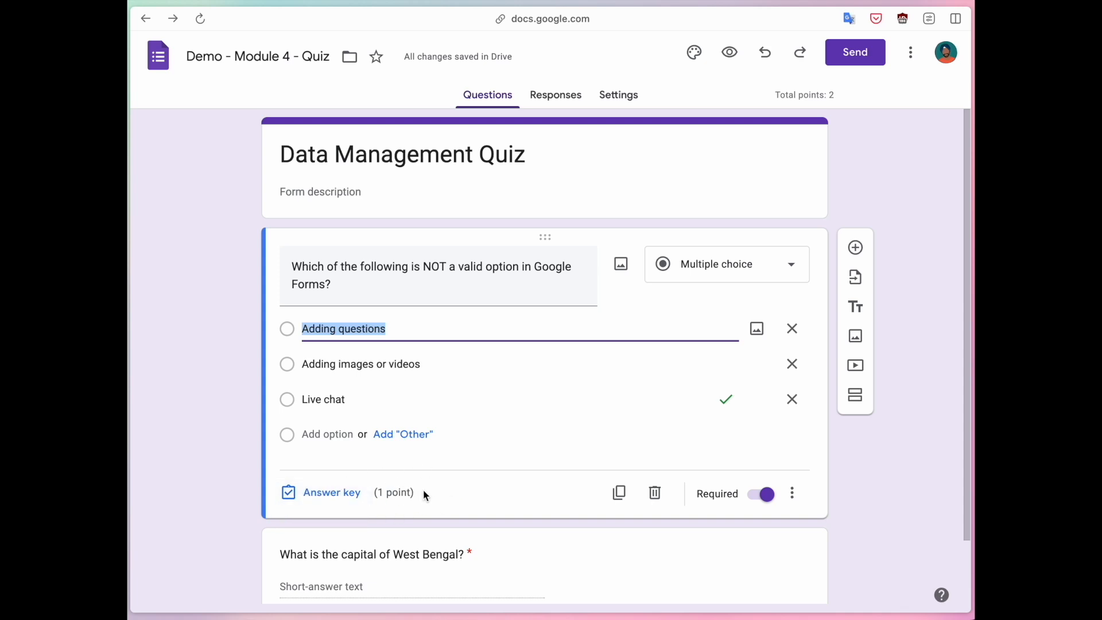
left_click(313, 492)
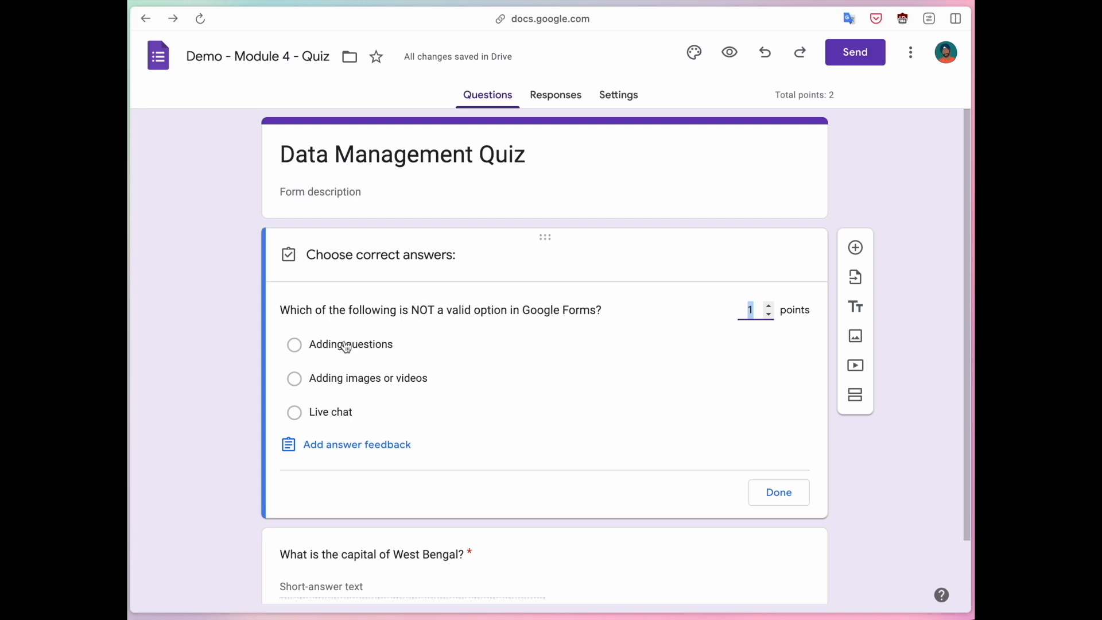
left_click(294, 414)
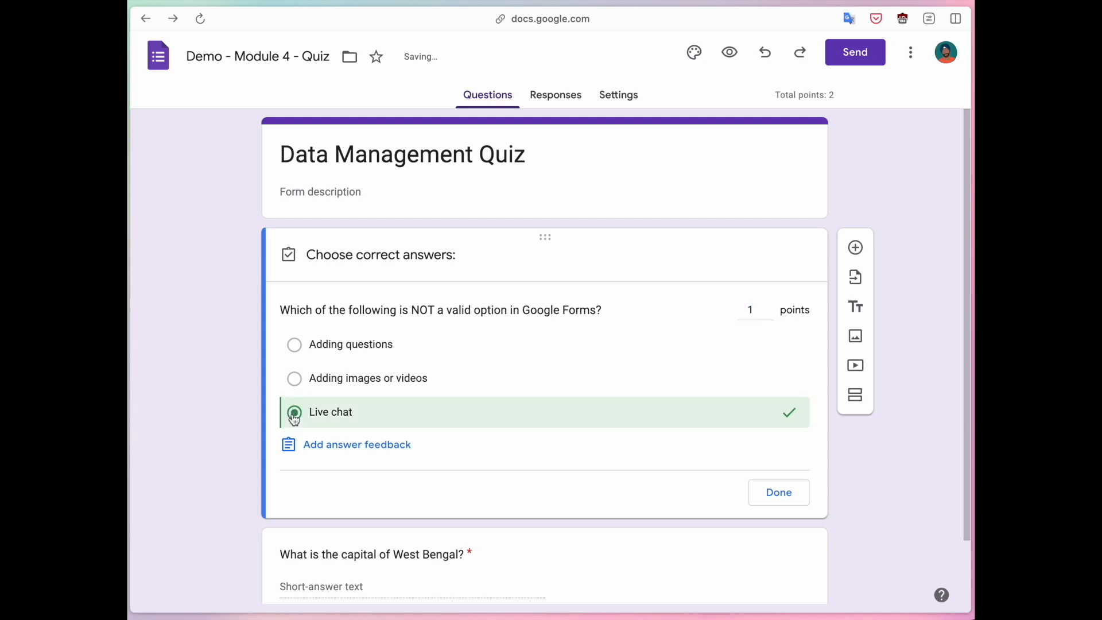
left_click(401, 421)
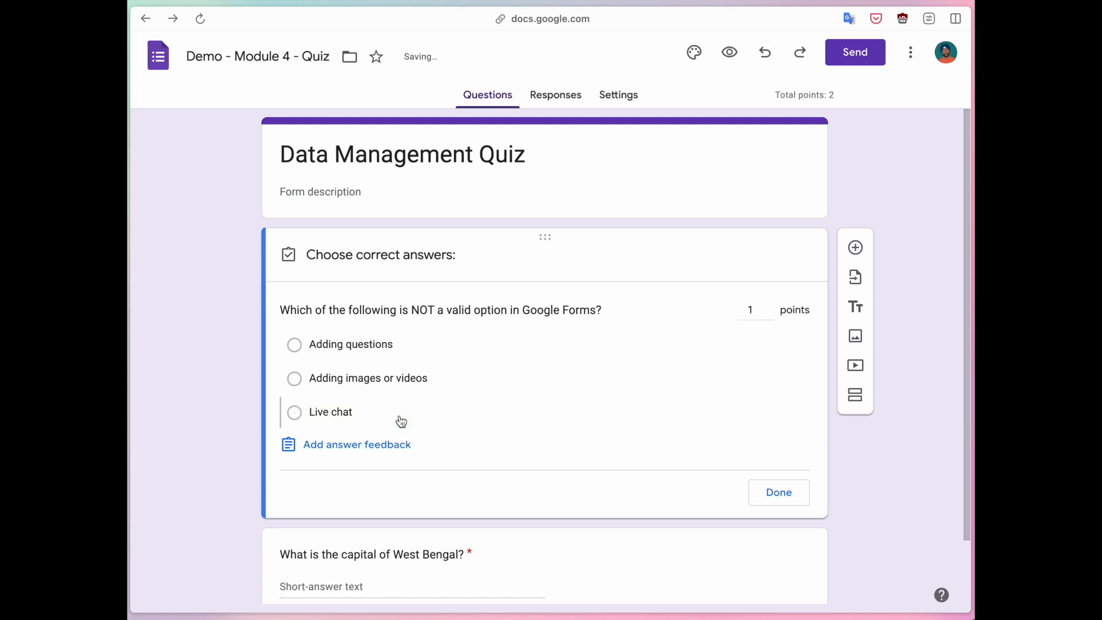
left_click(401, 422)
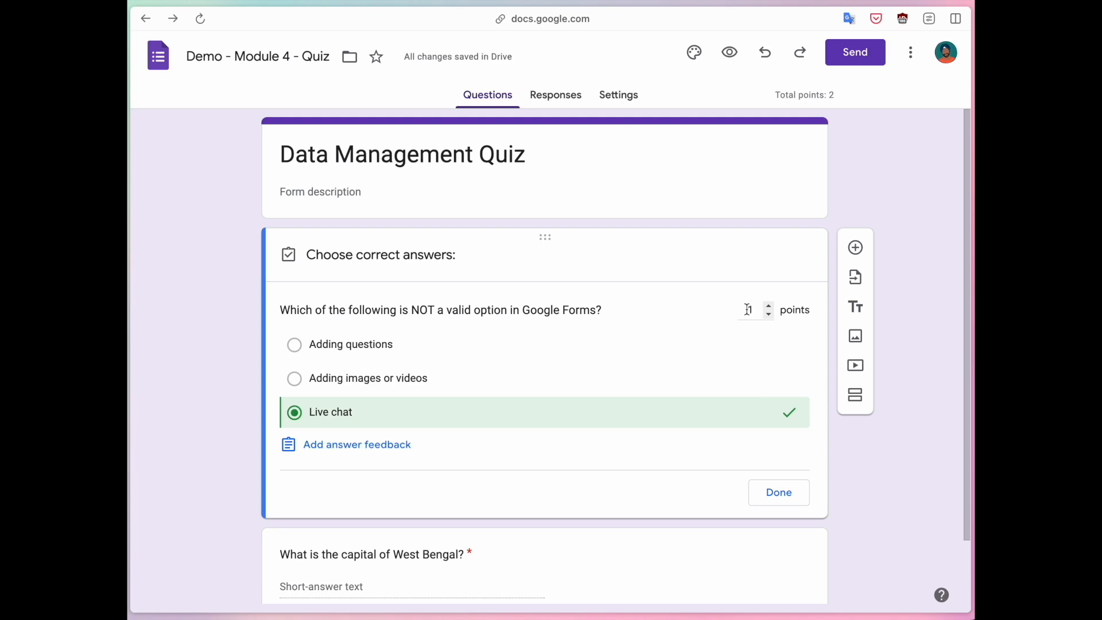
left_click(780, 495)
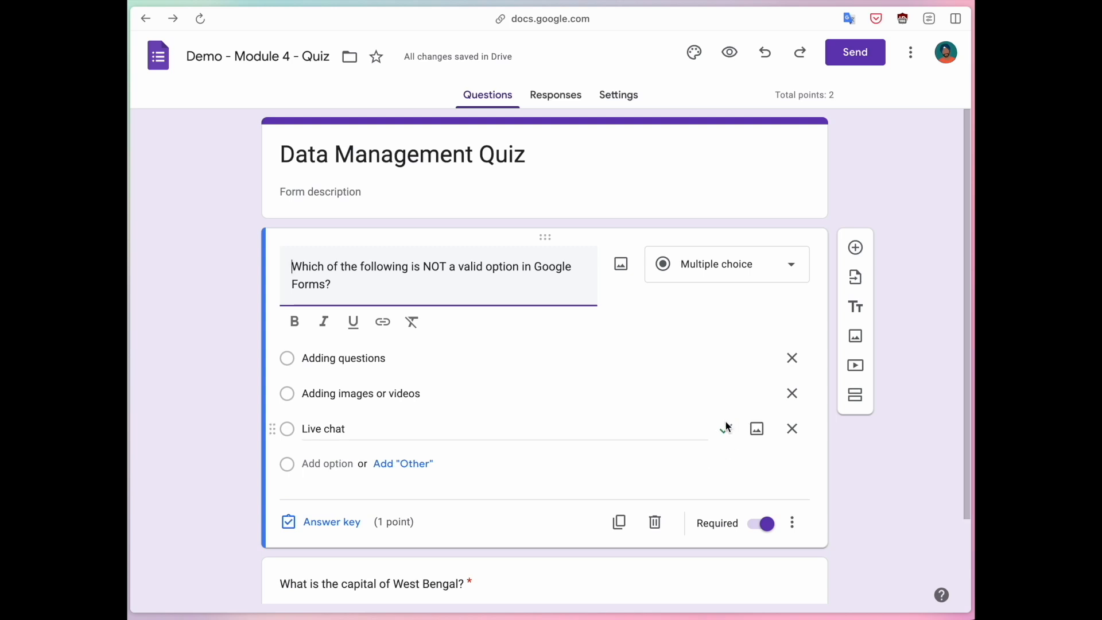
In the answer key of the West Bengal capital question, list "Kolkata" and "Calcutta" as correct answers.
scroll(523, 391, "down", 3)
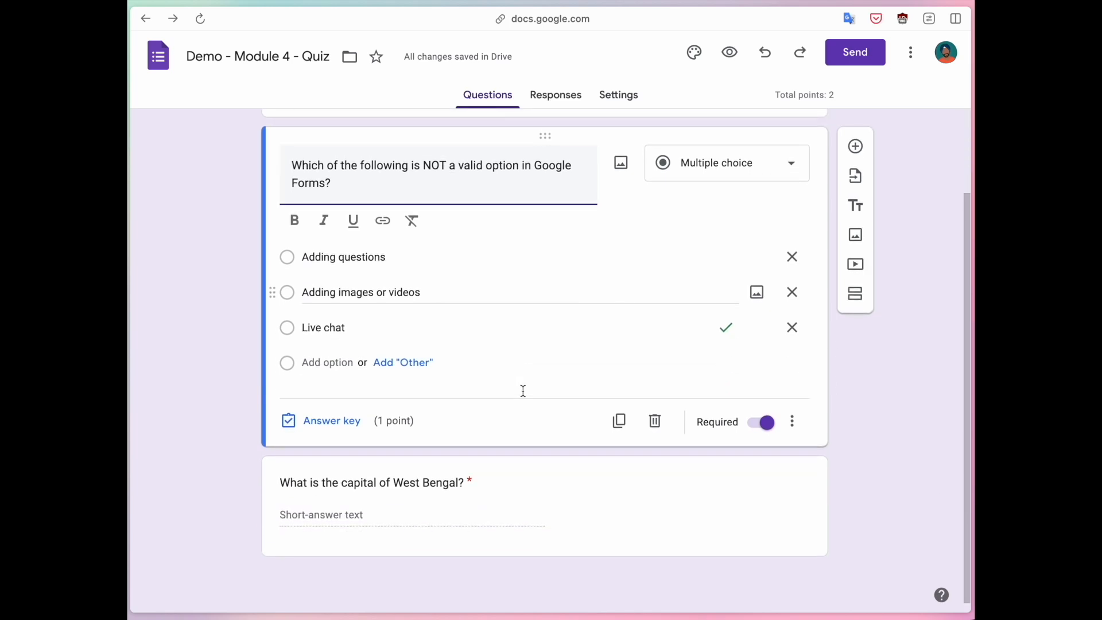
left_click(422, 485)
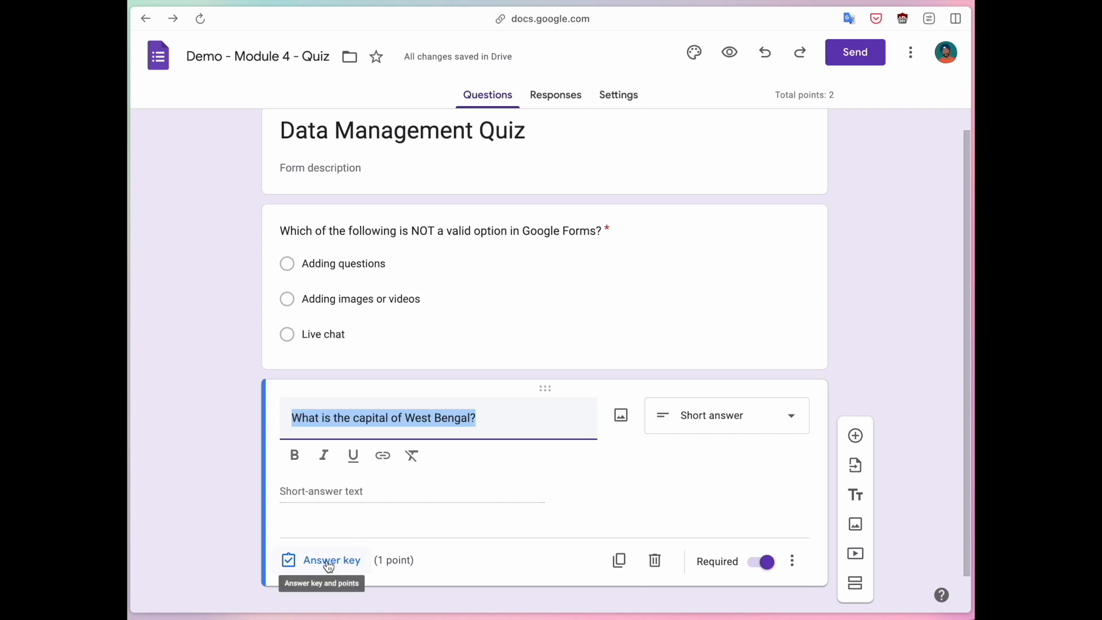
left_click(327, 528)
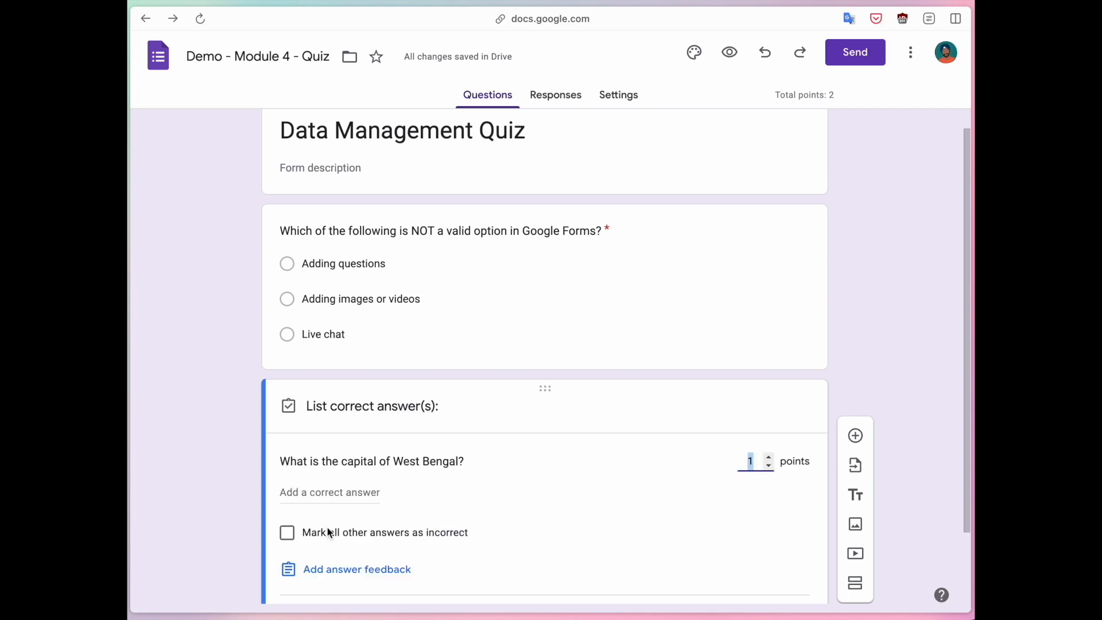
left_click(315, 404)
type("Kolkata")
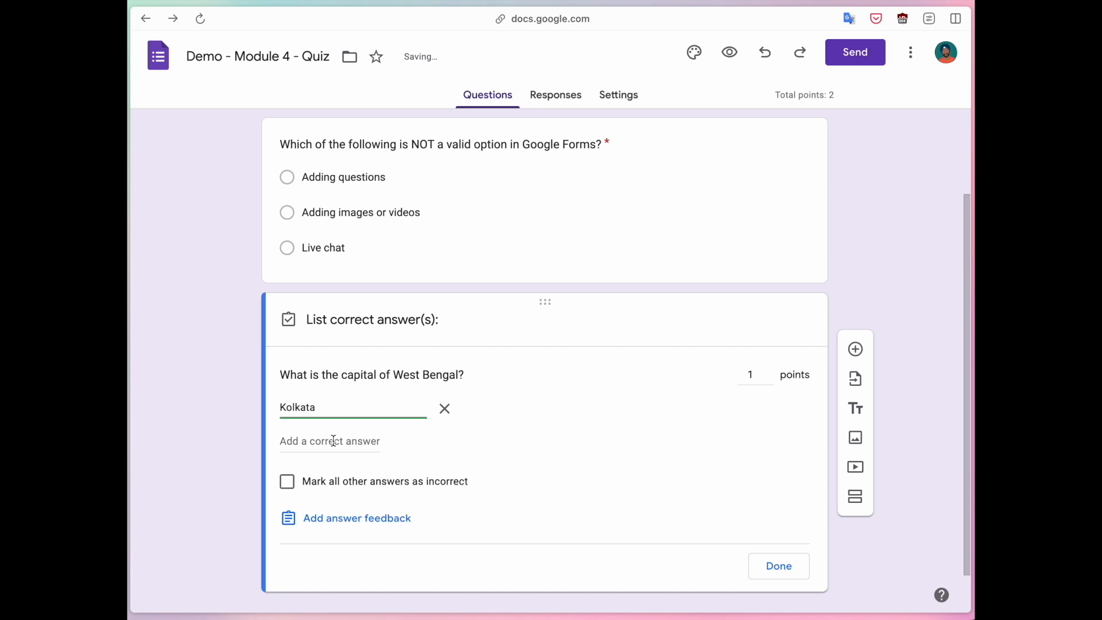
left_click(333, 440)
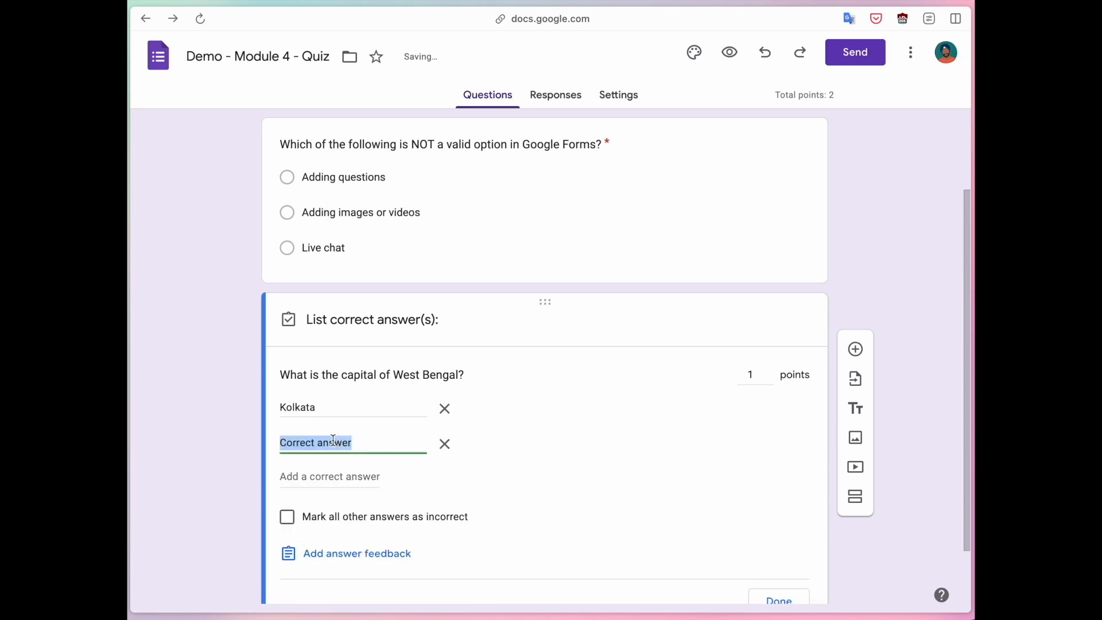
type("Calcutta")
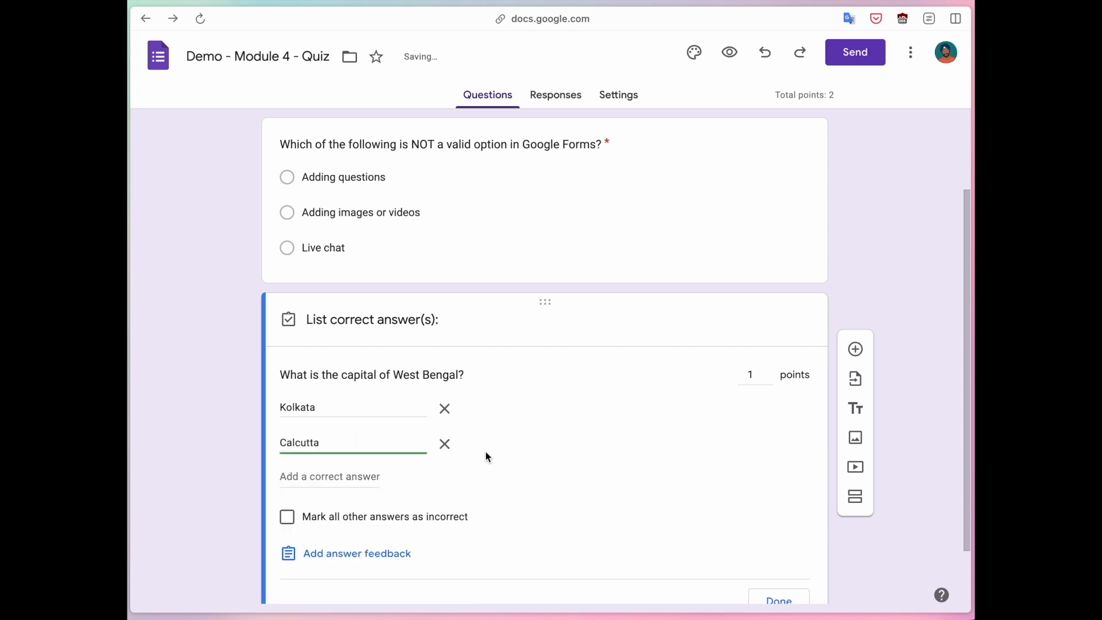
Mark all other answers to the West Bengal capital question as incorrect and set its value to 5 points.
scroll(498, 473, "down", 1)
scroll(498, 473, "down", 1)
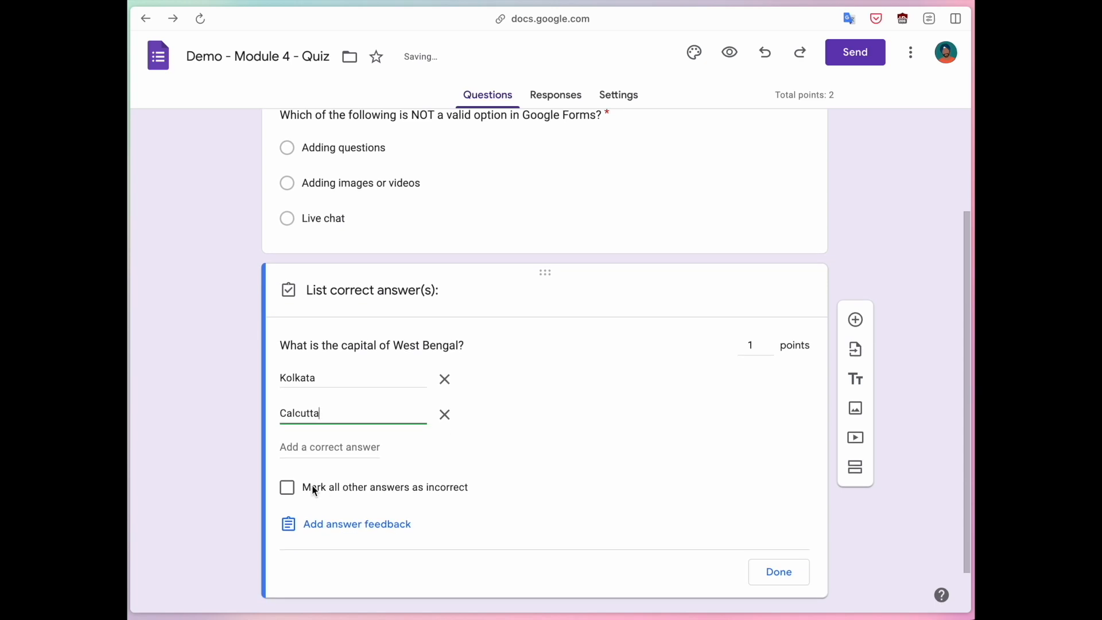
left_click(286, 487)
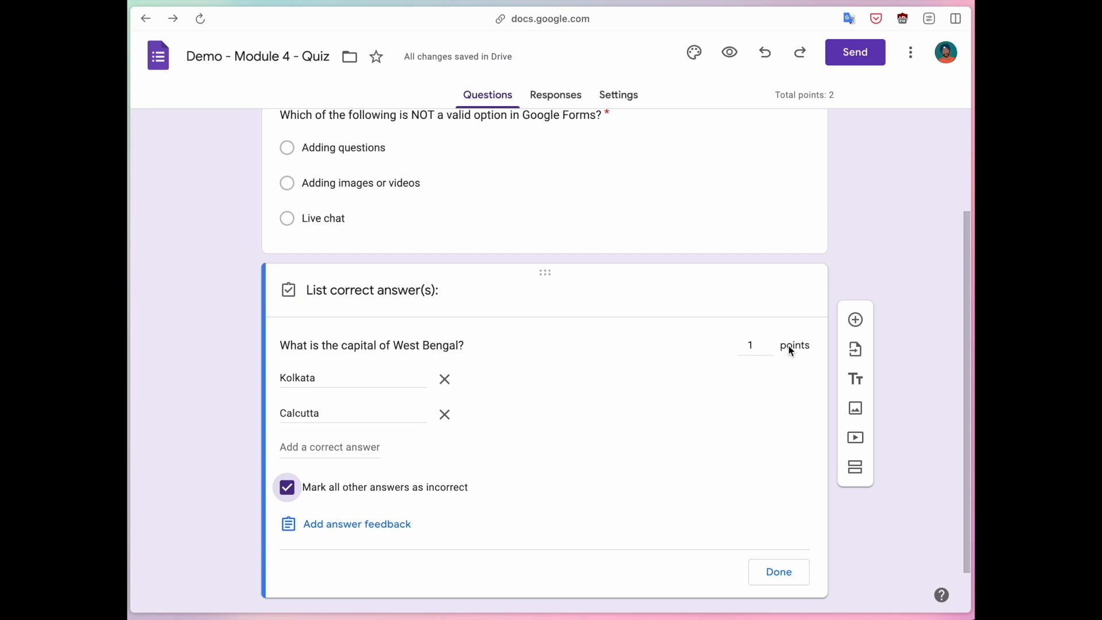
left_click(770, 339)
left_click(770, 339)
left_click(770, 339)
left_click(552, 413)
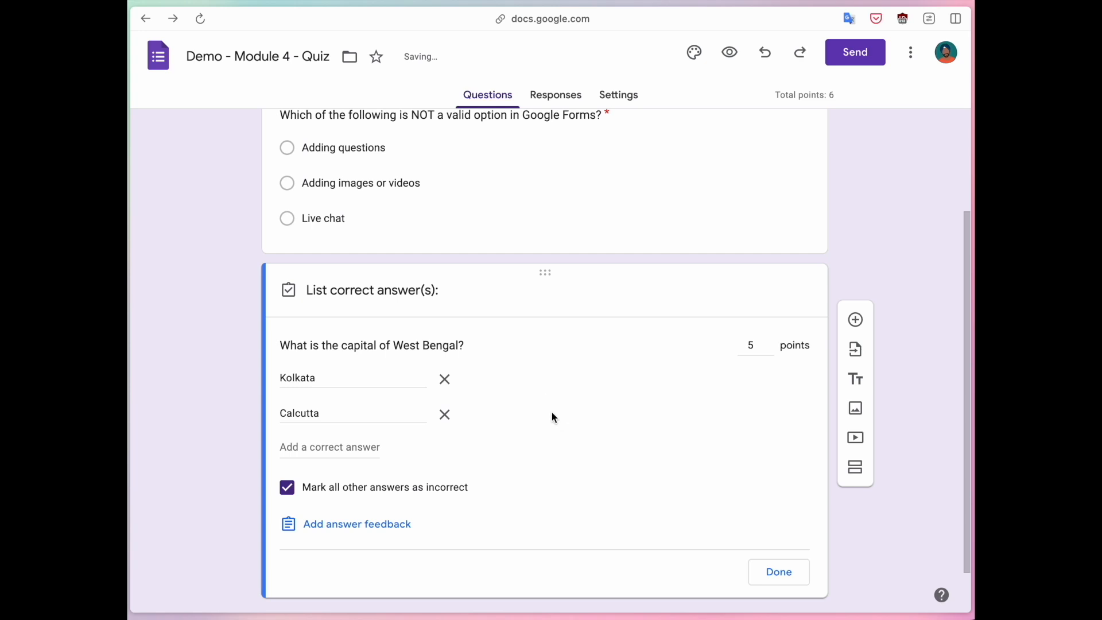
Write the answer feedback "The capital of West Bengal is Kolkata (or Calcutta)." for the West Bengal capital question.
left_click(361, 529)
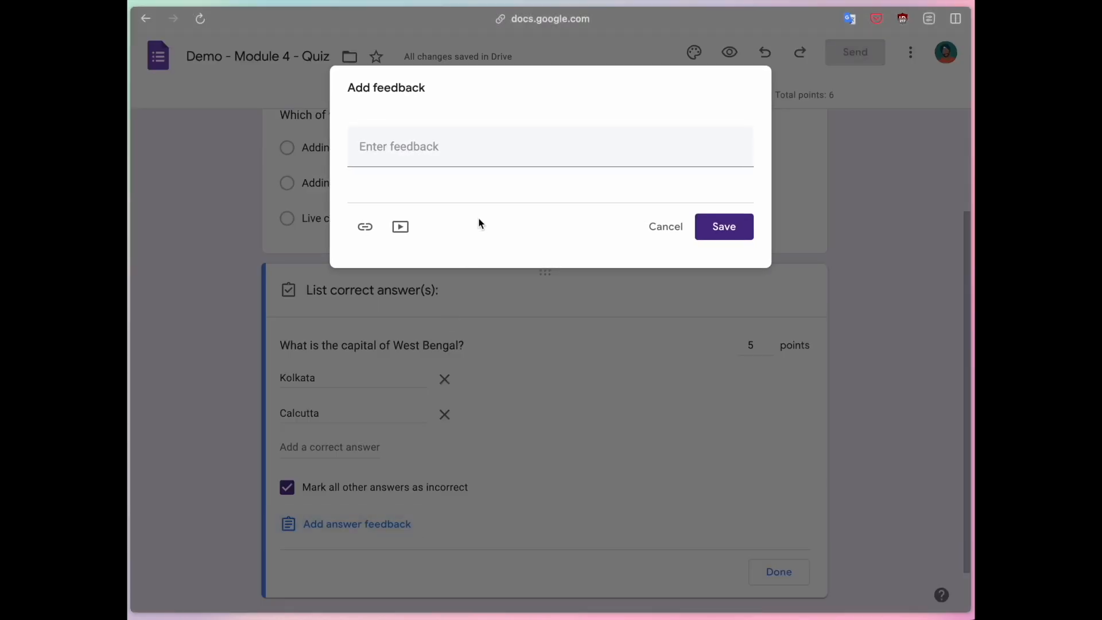
left_click(484, 144)
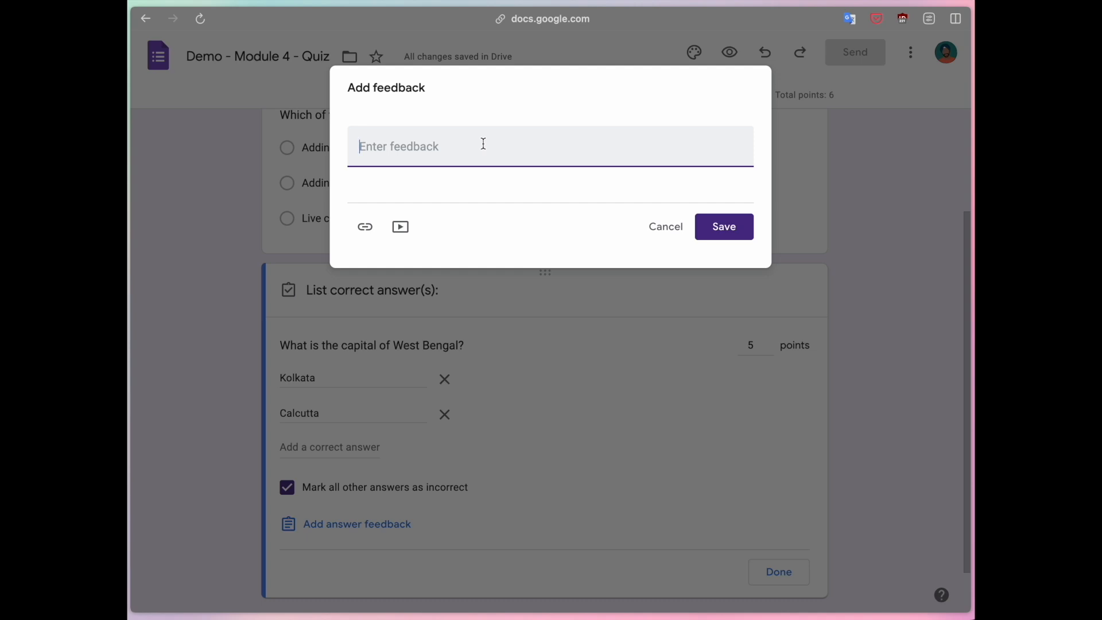
type("The capital of West bengal is ")
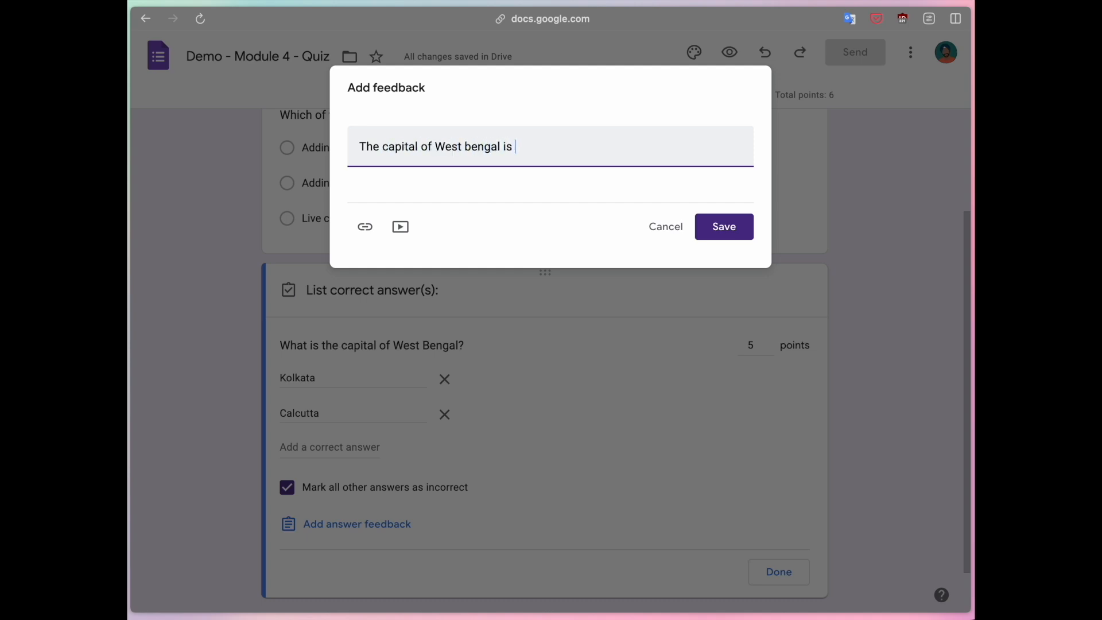
type("Kolkata (or Calcutta).")
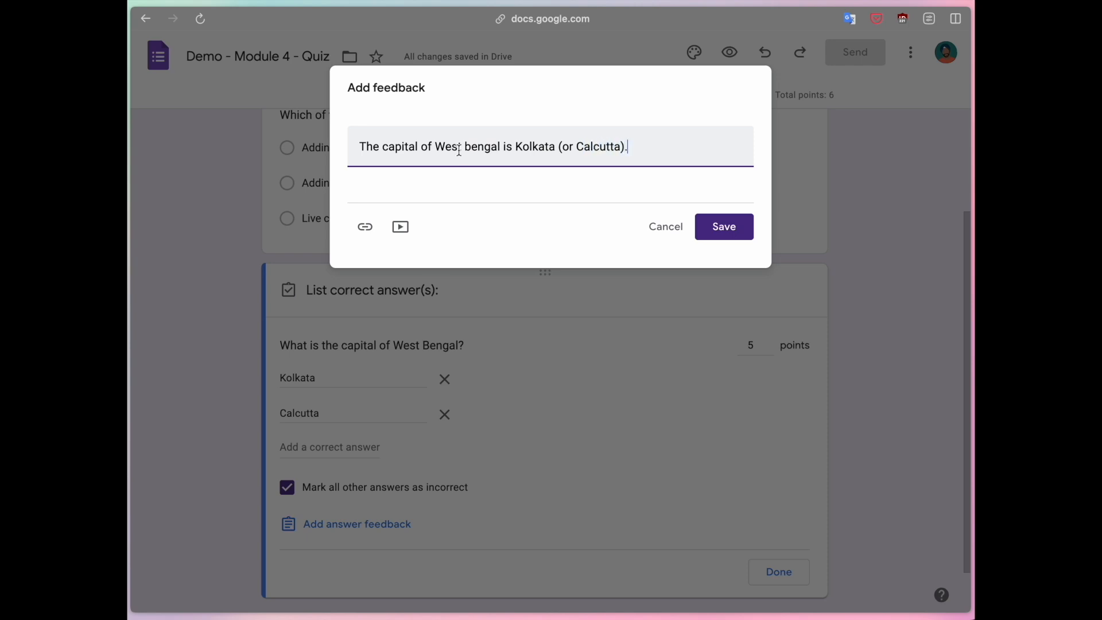
left_click(469, 147)
key("BackSpace")
type("B")
left_click(465, 239)
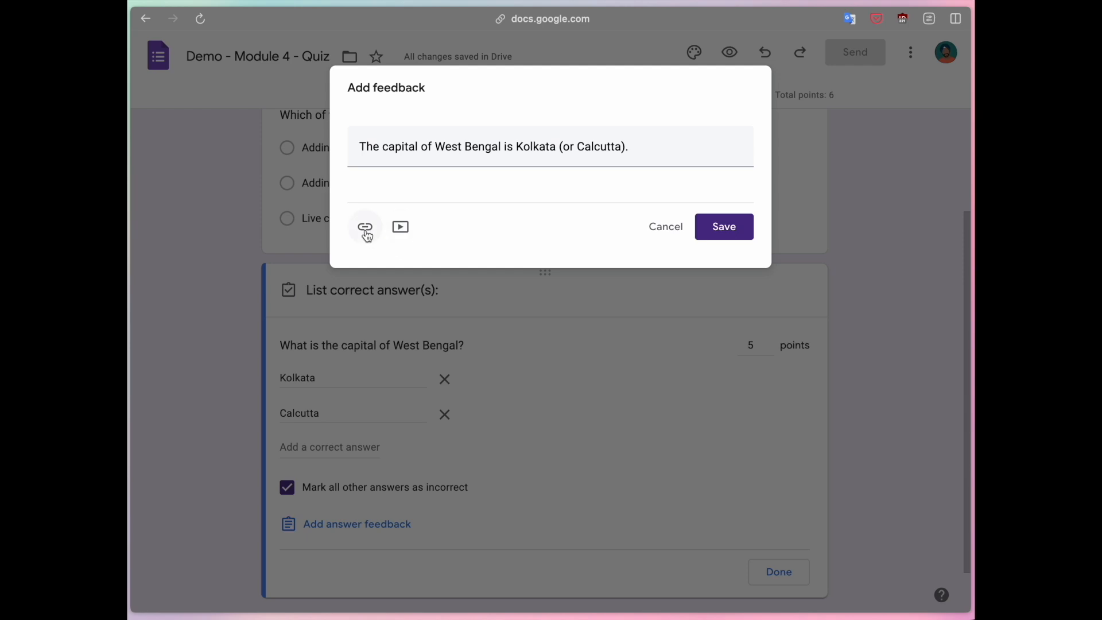
Search YouTube for "west bengal capital" and attach the POCKET GK 5G video to the answer feedback.
left_click(400, 232)
left_click(466, 128)
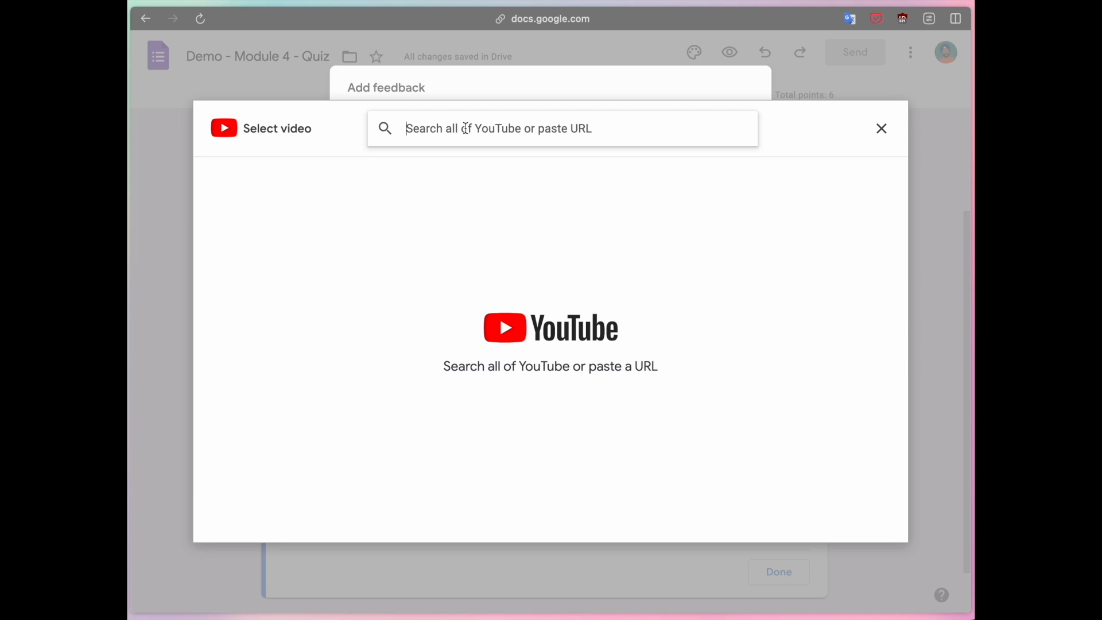
type("west bengal capital")
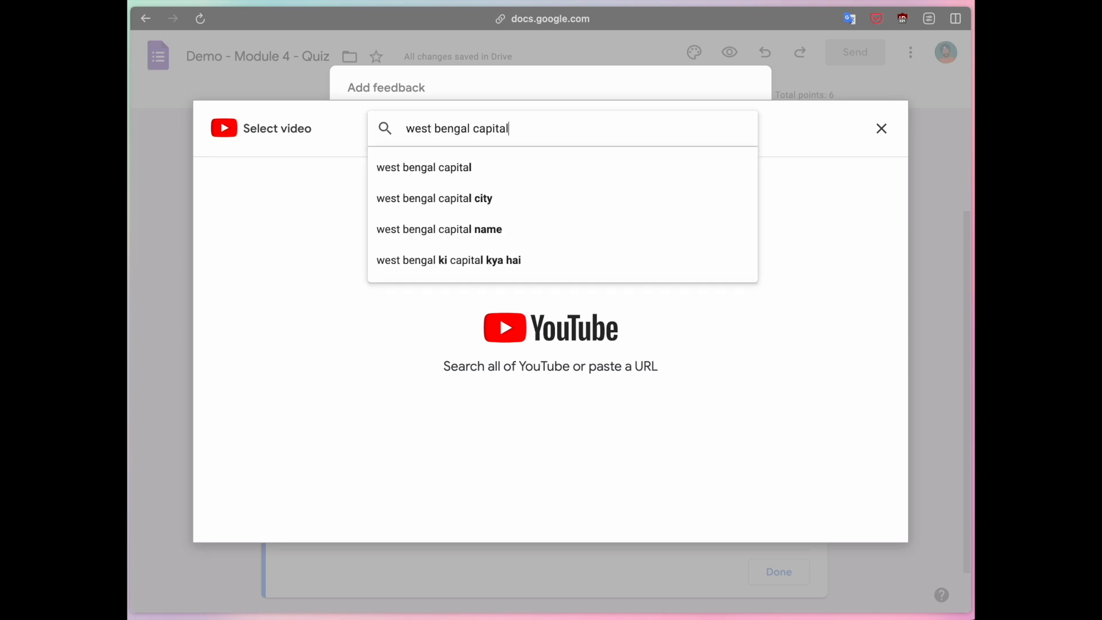
key("Return")
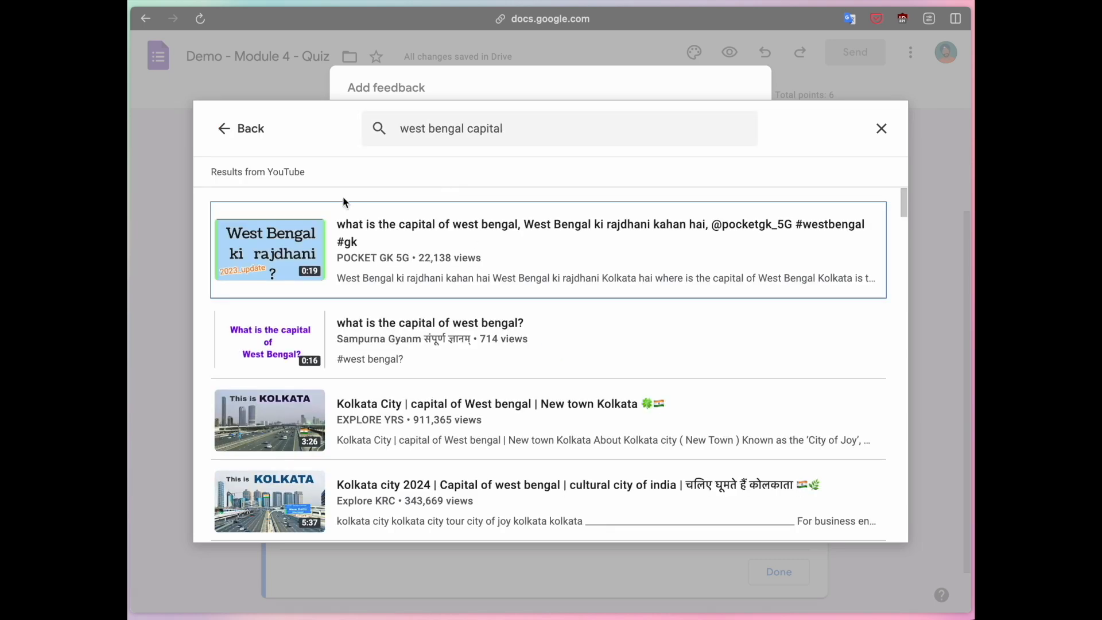
left_click(281, 250)
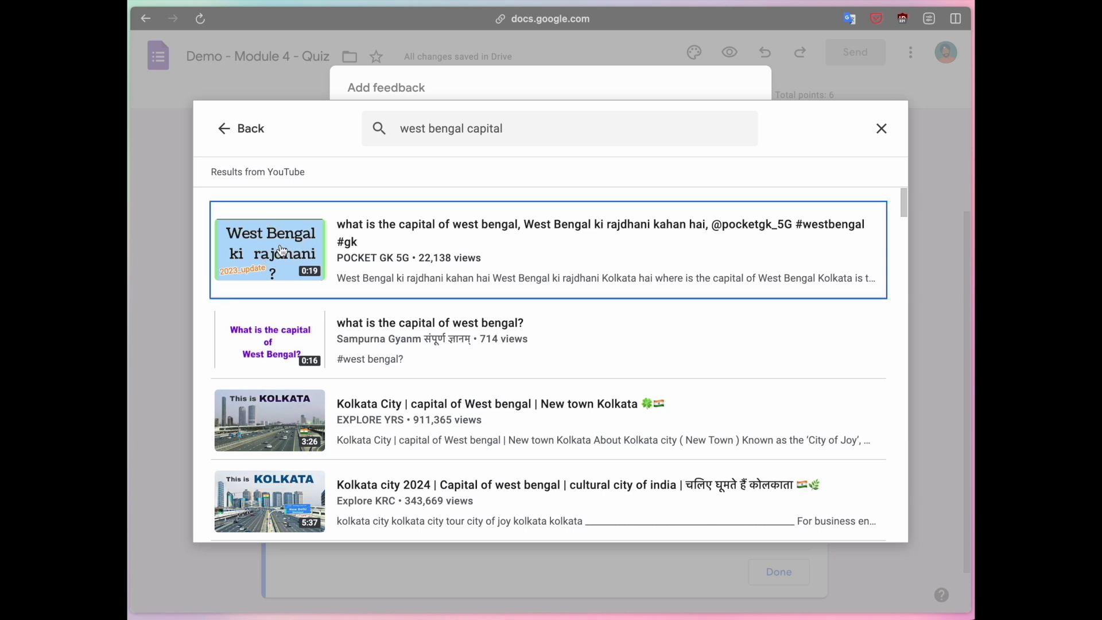
left_click(858, 519)
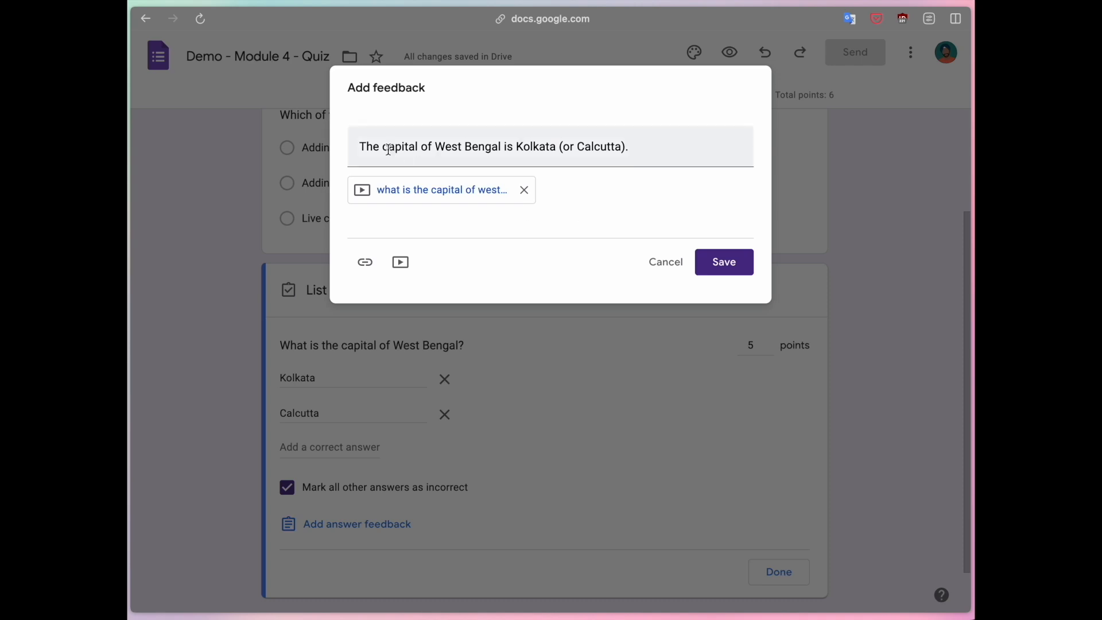
Save the answer feedback with its video and look over the completed answer key.
left_click_drag(367, 147, 584, 147)
left_click(580, 212)
left_click(724, 262)
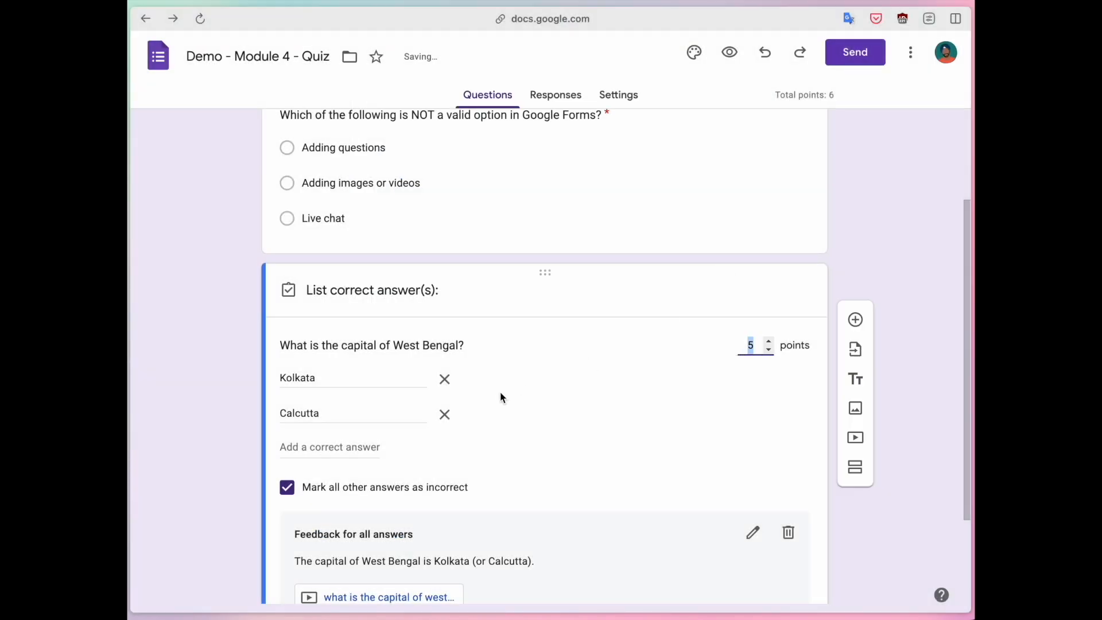
scroll(501, 392, "down", 2)
scroll(365, 439, "up", 1)
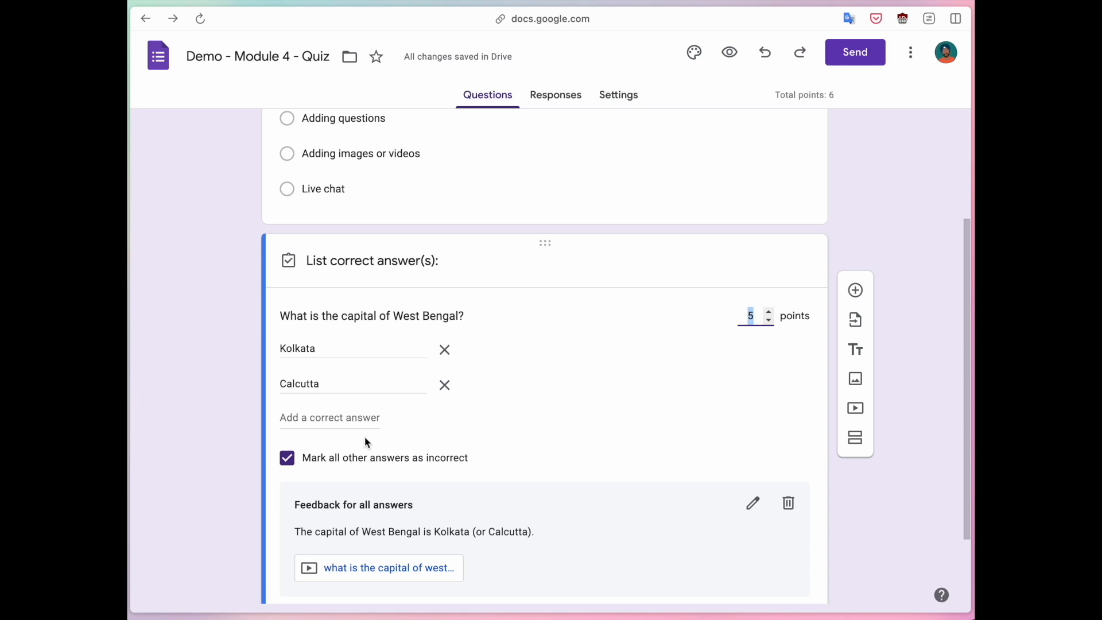
scroll(363, 436, "up", 2)
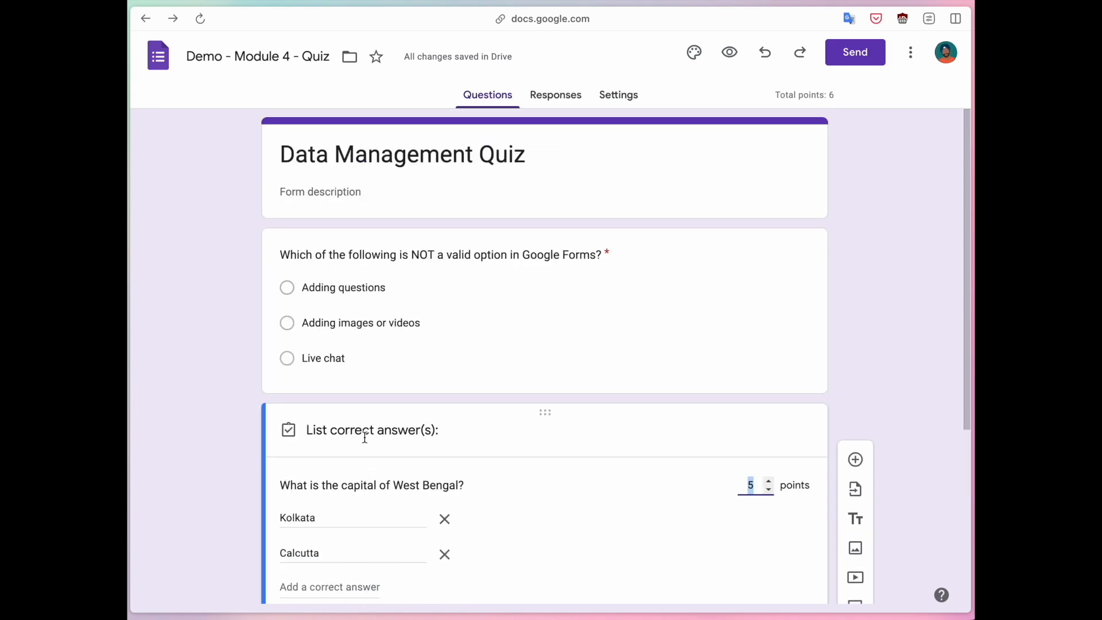
Select the multiple-choice Google Forms question and look over its additional display and shuffle options.
left_click(854, 222)
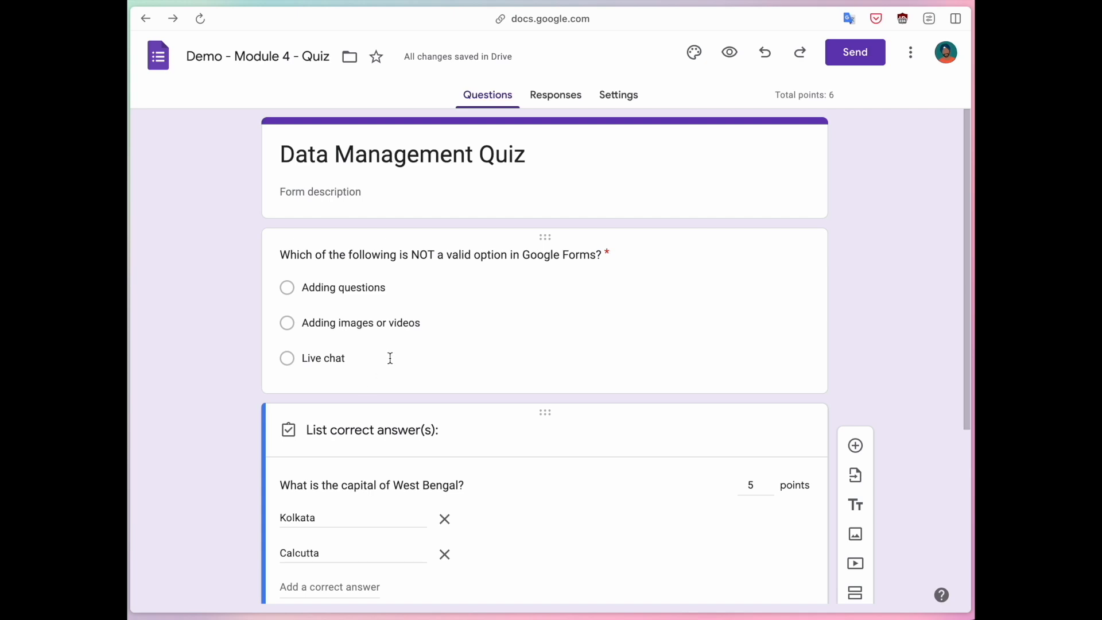
left_click(538, 338)
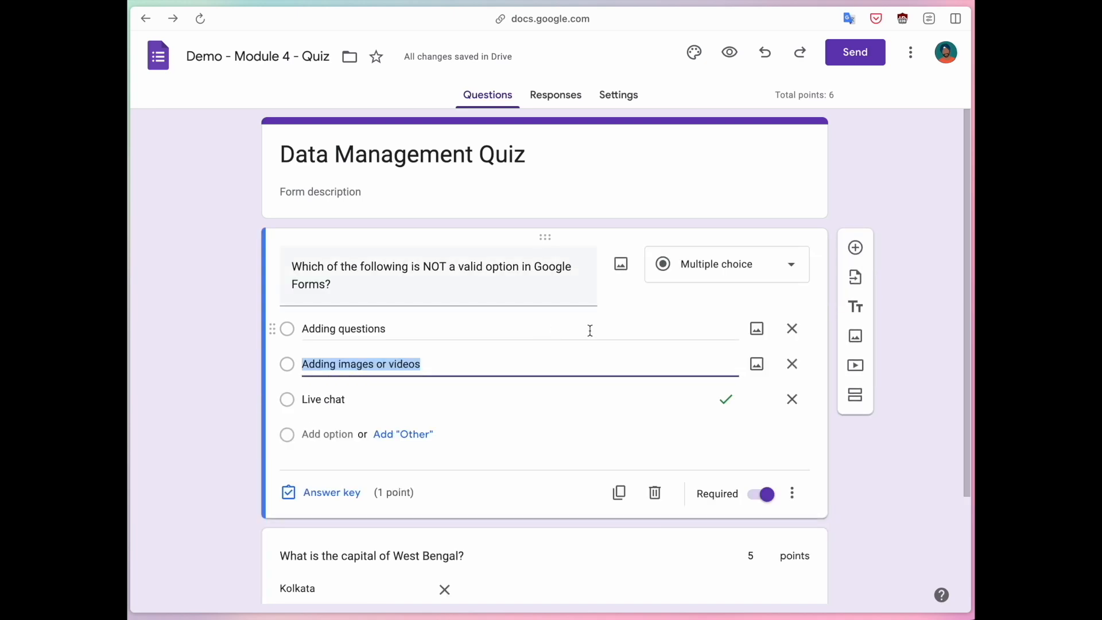
left_click(792, 493)
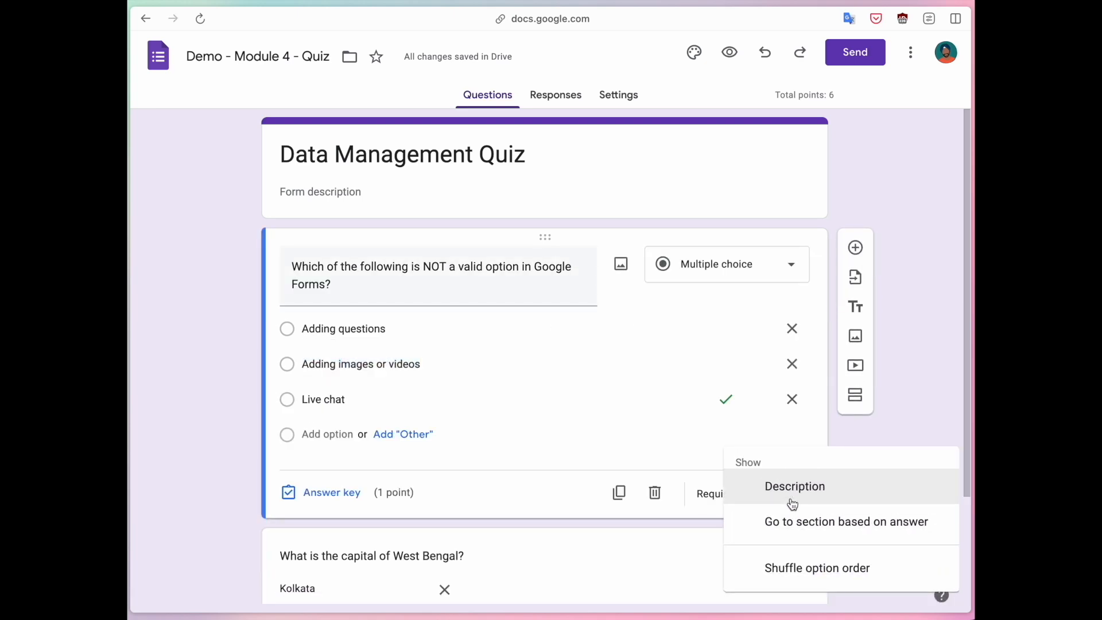
left_click(917, 405)
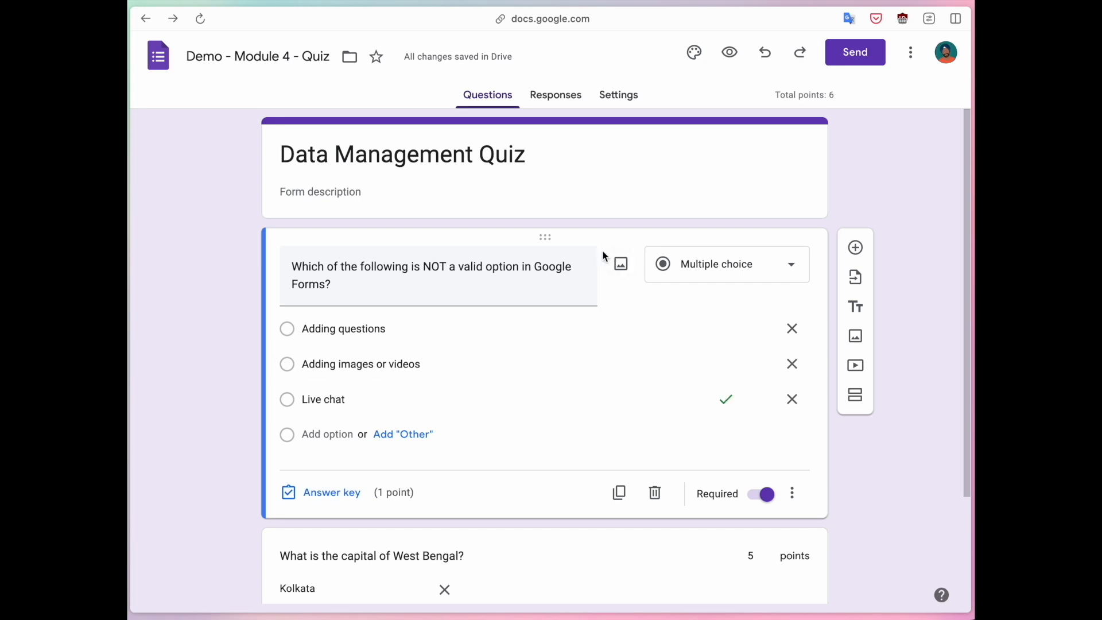
In the quiz settings, try releasing marks after manual review, return to immediate release, and look over the respondent settings.
left_click(620, 97)
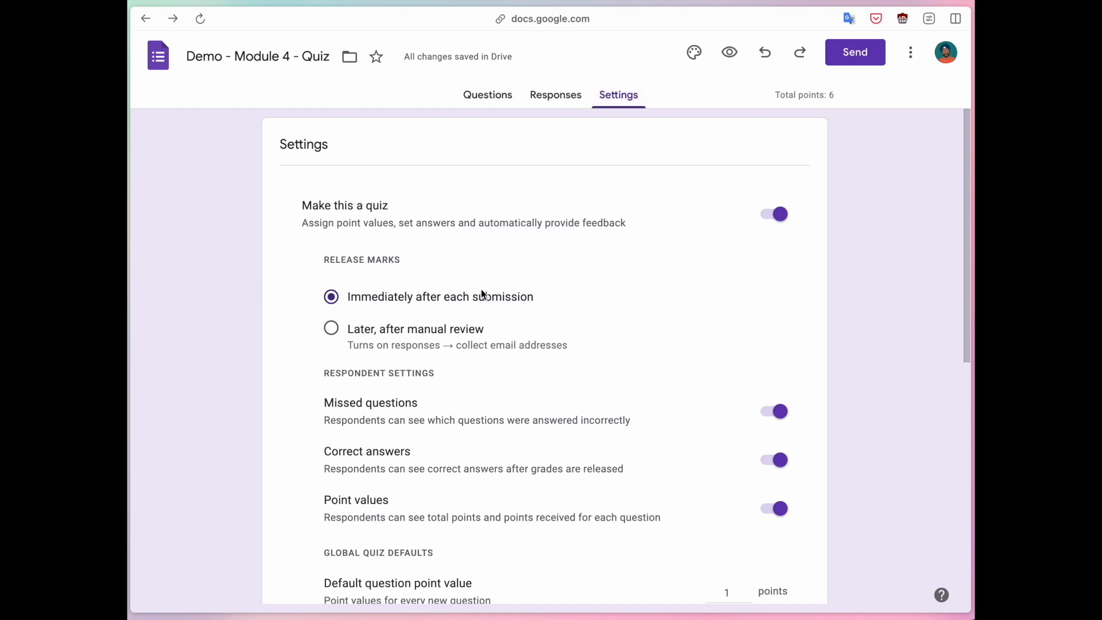
scroll(481, 291, "down", 1)
left_click_drag(322, 234, 435, 238)
left_click(434, 238)
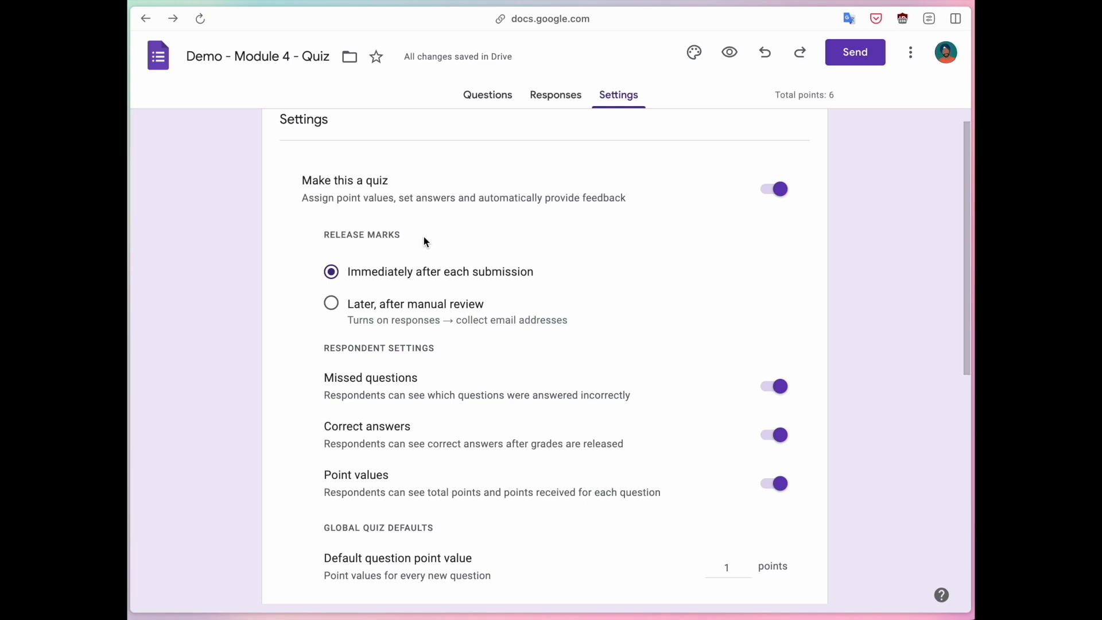
left_click(332, 304)
left_click(329, 272)
scroll(308, 281, "down", 2)
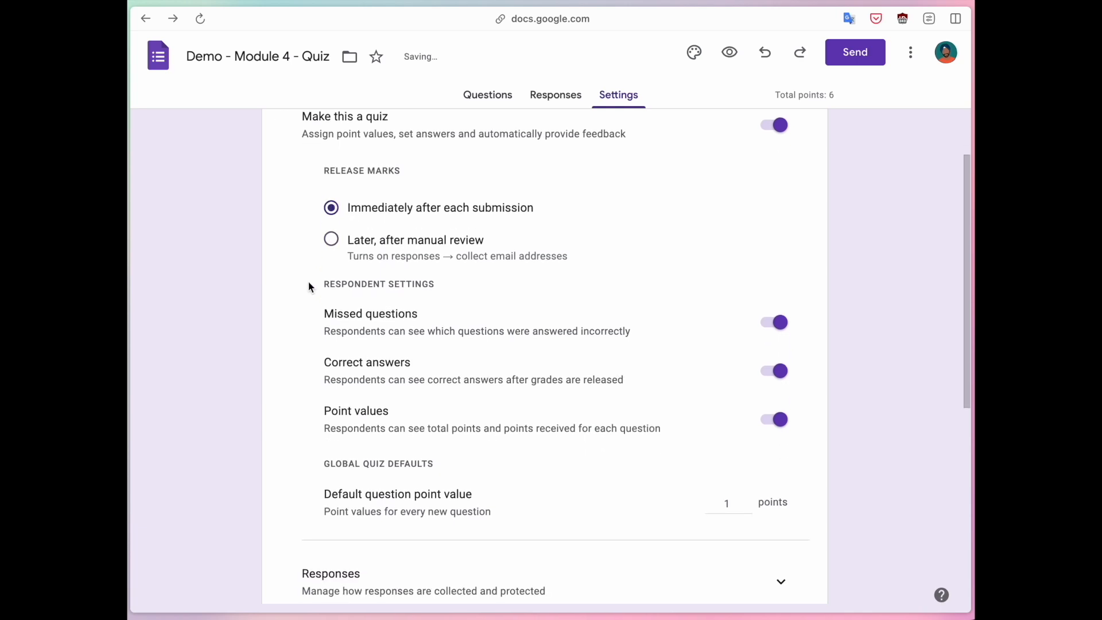
scroll(308, 281, "up", 2)
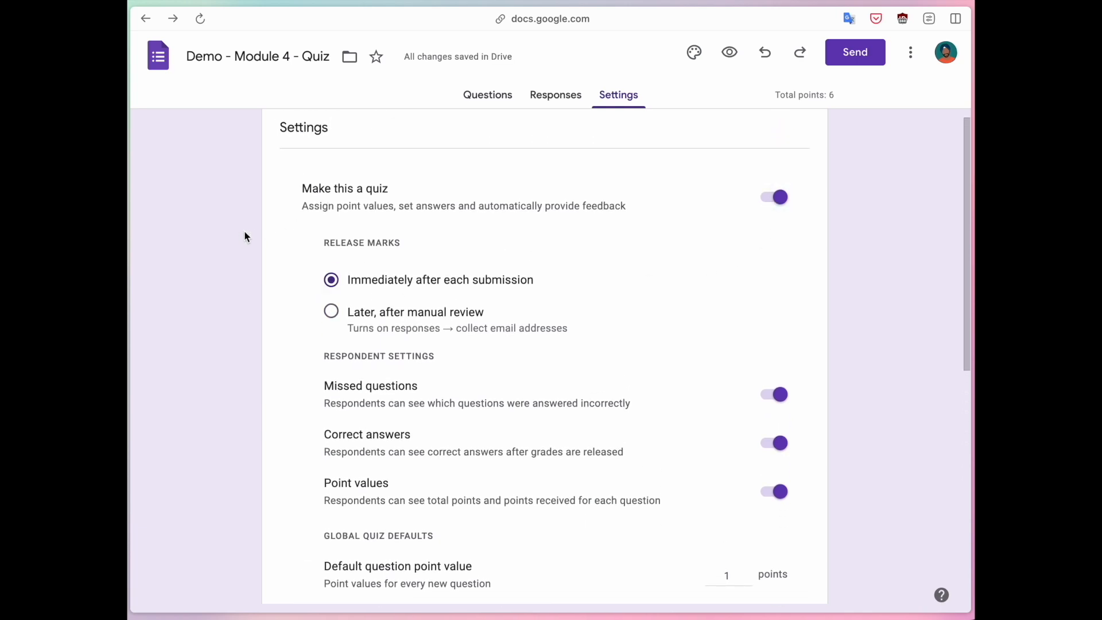
Turn off the quiz option for the form and expand the response collection settings.
left_click(775, 197)
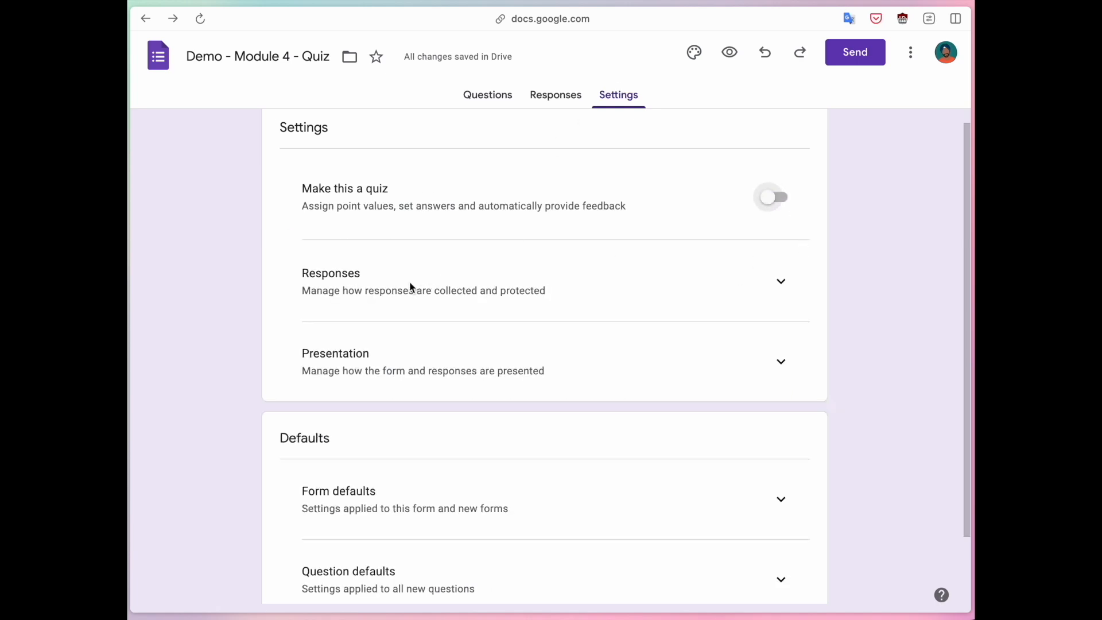
left_click(781, 284)
scroll(543, 303, "down", 1)
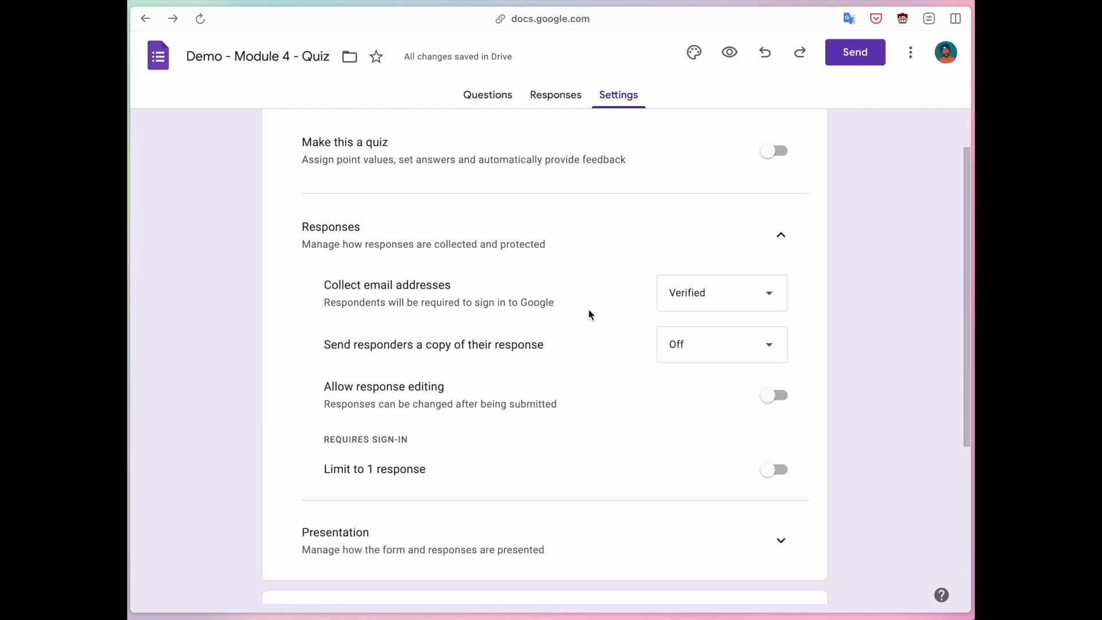
Set the collection of email addresses to "Do not collect".
left_click_drag(325, 284, 436, 284)
left_click(436, 284)
left_click(718, 301)
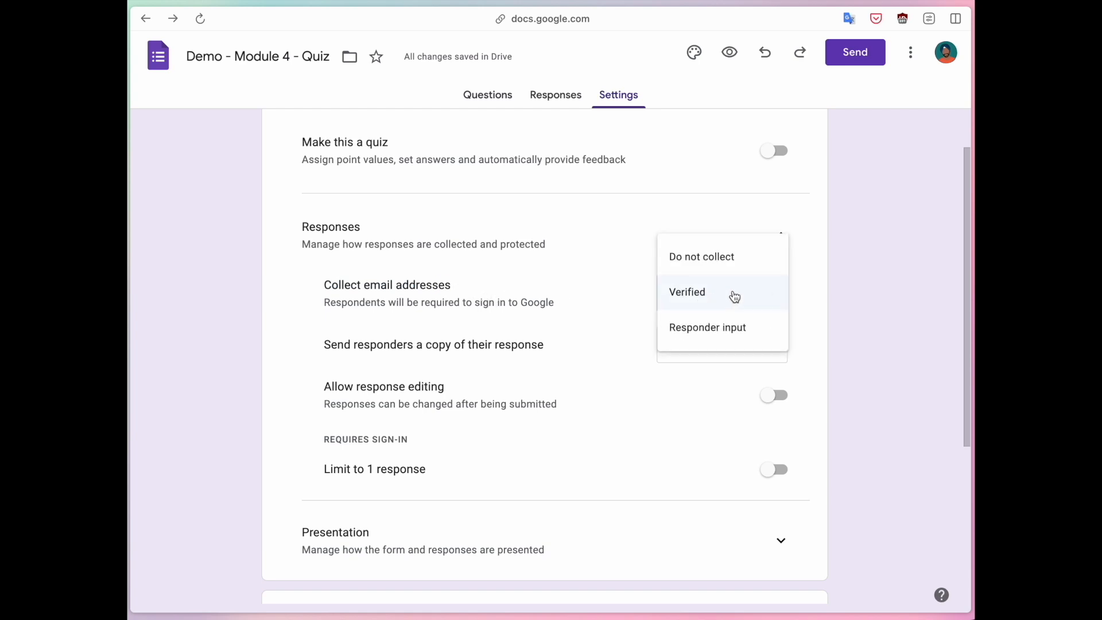
left_click(732, 256)
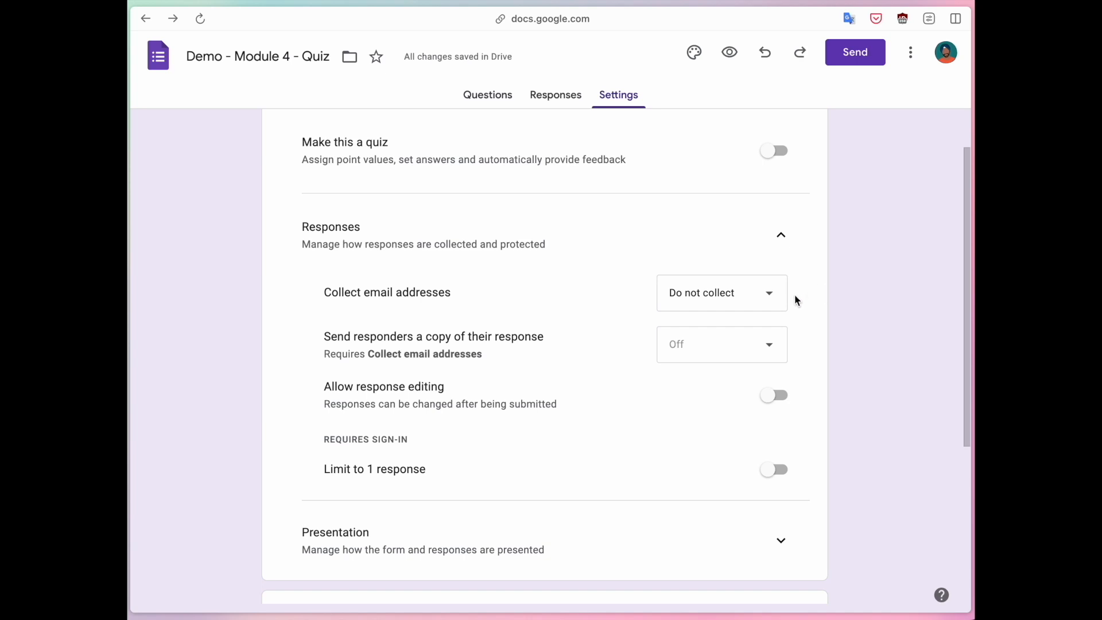
Set the collection of email addresses to "Responder input" and preview the form.
left_click(746, 297)
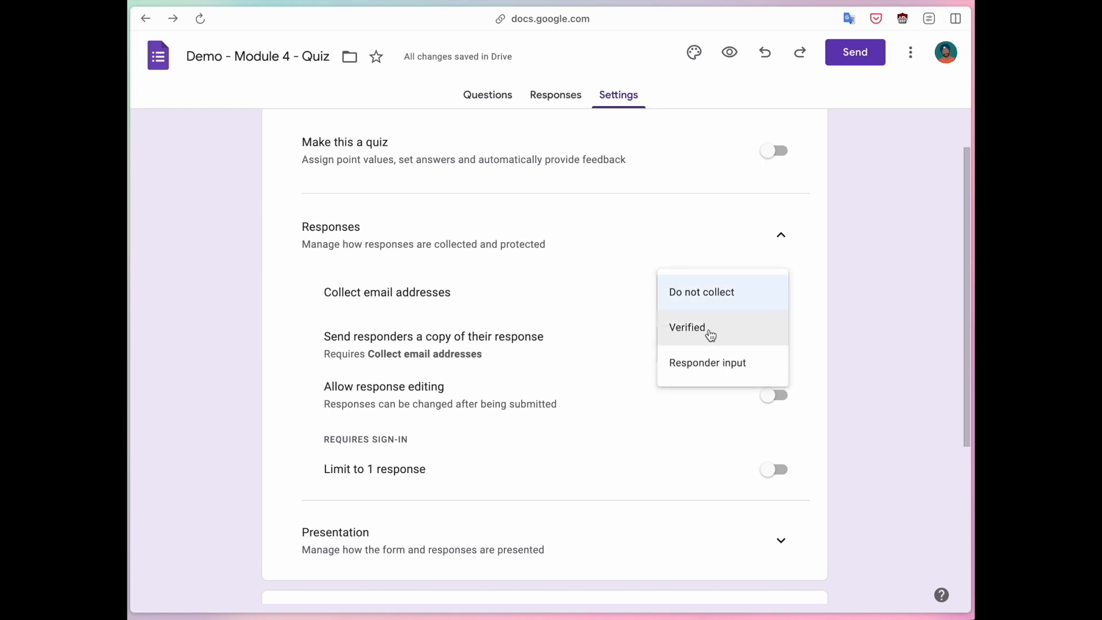
left_click(702, 365)
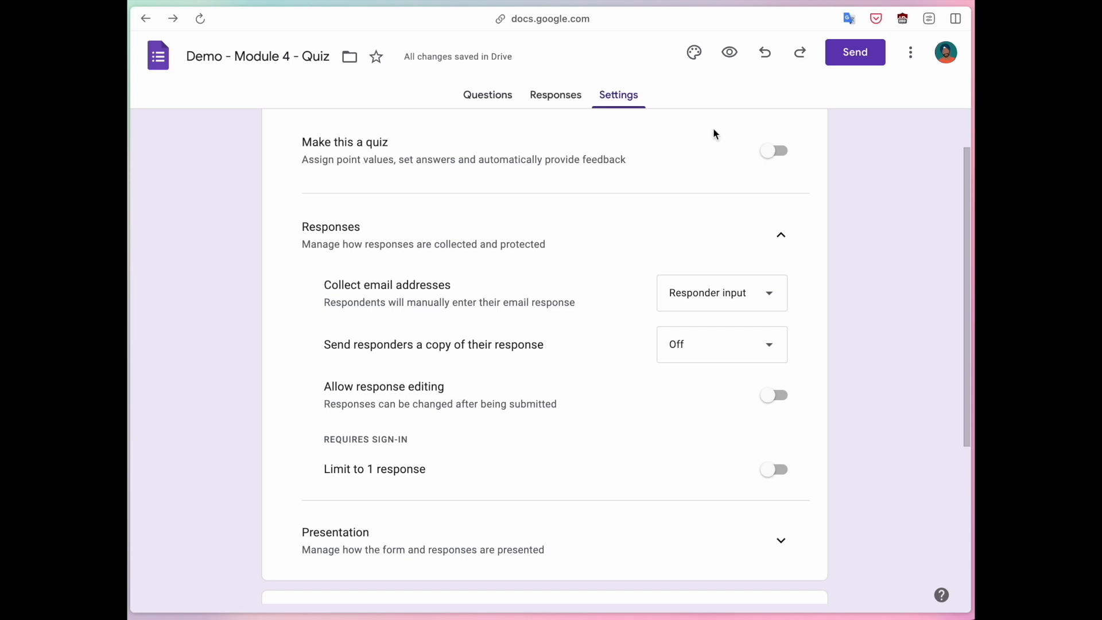
left_click(729, 53)
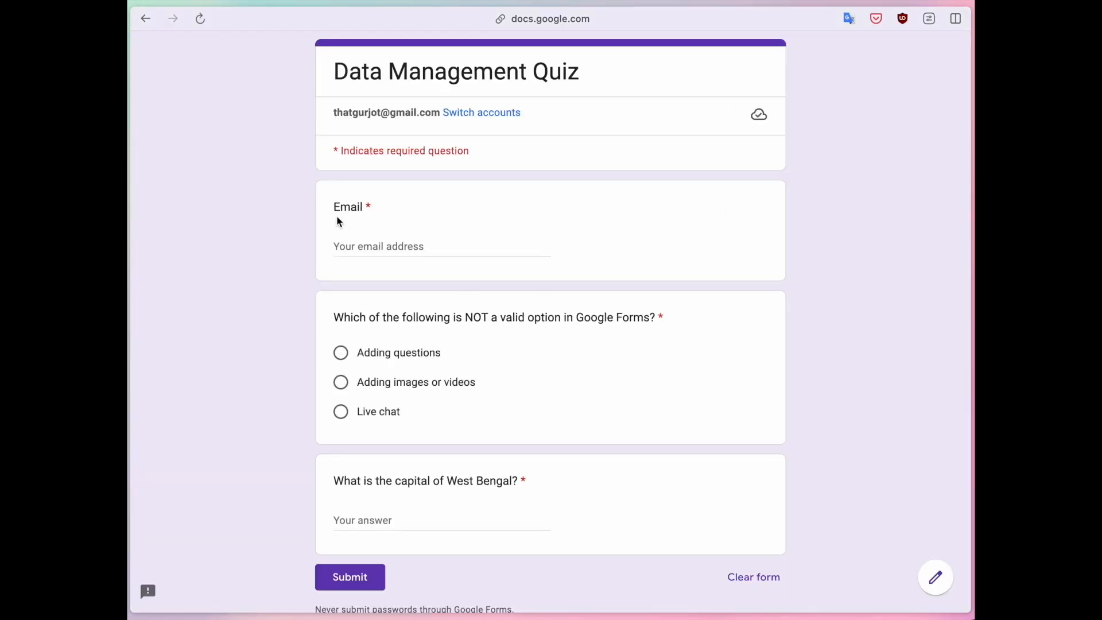
Enter a malformed email address in the previewed form's email field to test its validation.
left_click_drag(335, 210, 384, 205)
left_click(381, 245)
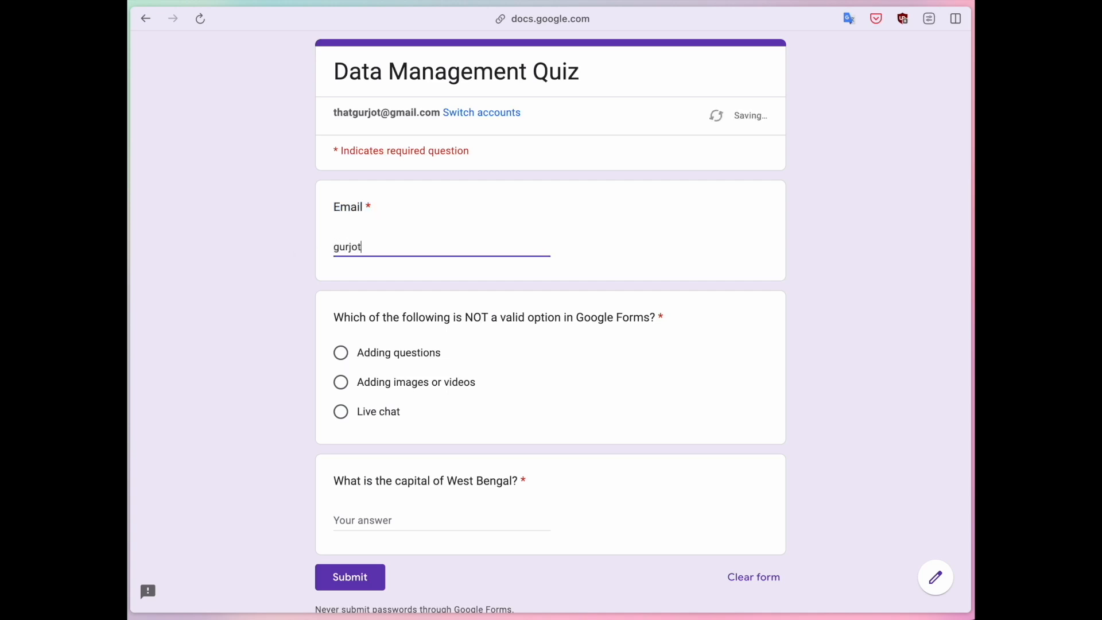
left_click(255, 288)
left_click(369, 247)
left_click(408, 248)
type(", om")
left_click(353, 290)
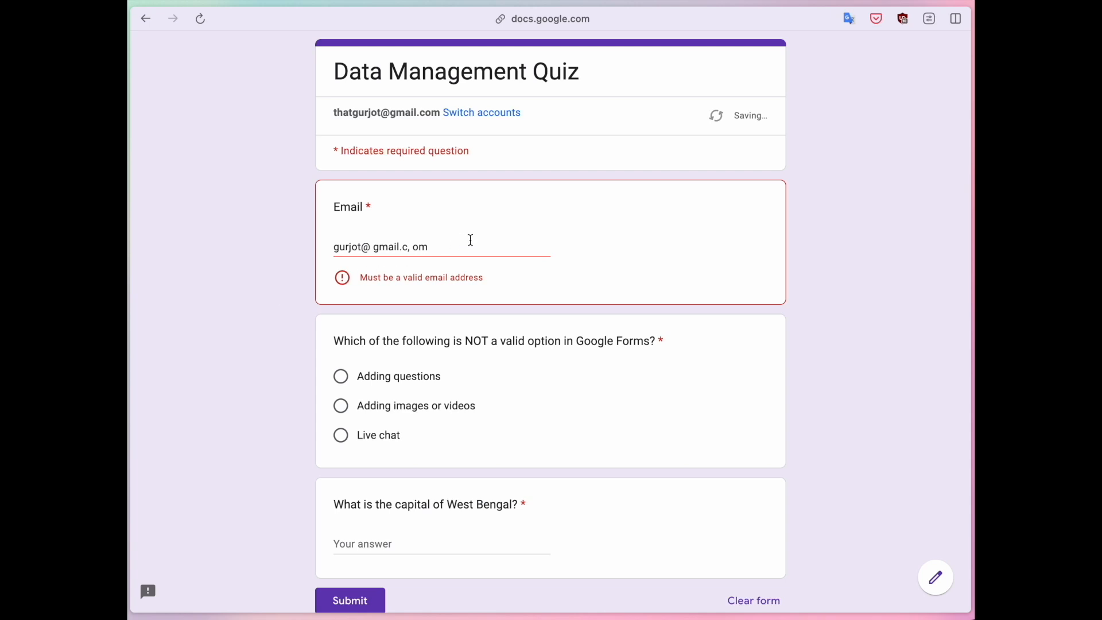
Correct the email address in the previewed form by removing the stray comma and spaces.
left_click(414, 247)
key("BackSpace")
key("BackSpace")
key("Left")
key("Left")
key("Left")
key("Left")
key("Left")
key("Left")
key("Left")
key("BackSpace")
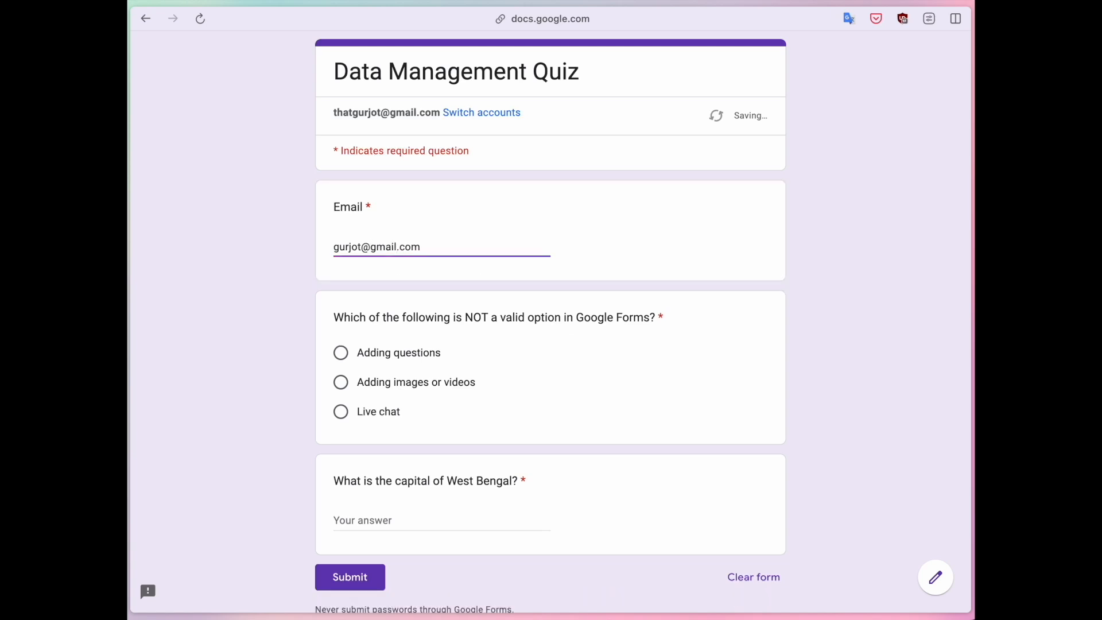
left_click(238, 231)
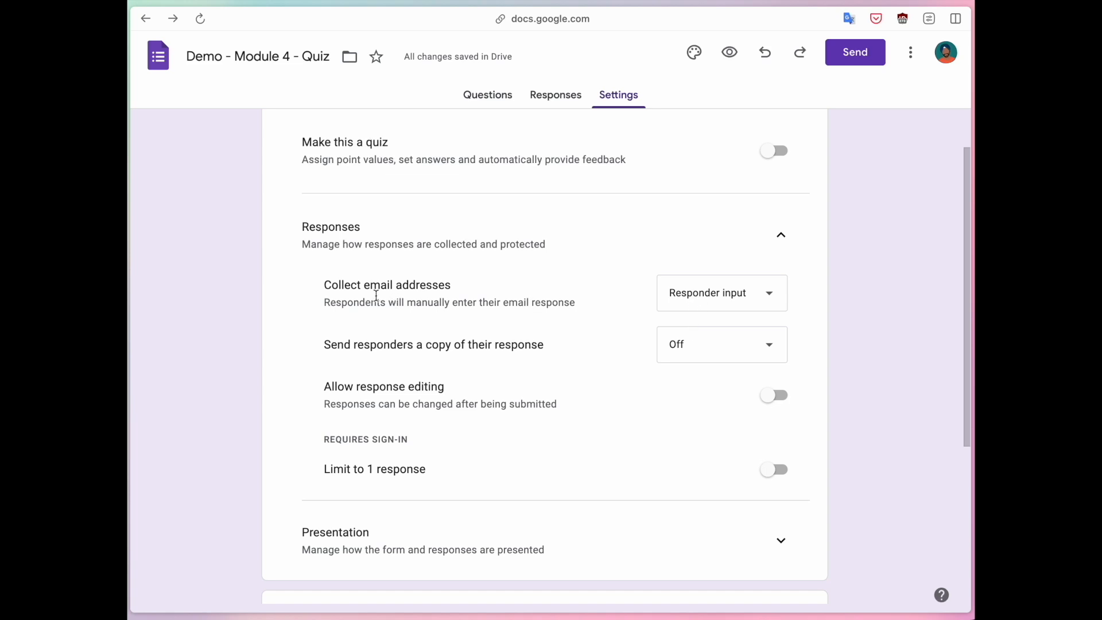
left_click(372, 287)
Set the collection of email addresses to "Verified" and preview the form.
left_click(740, 304)
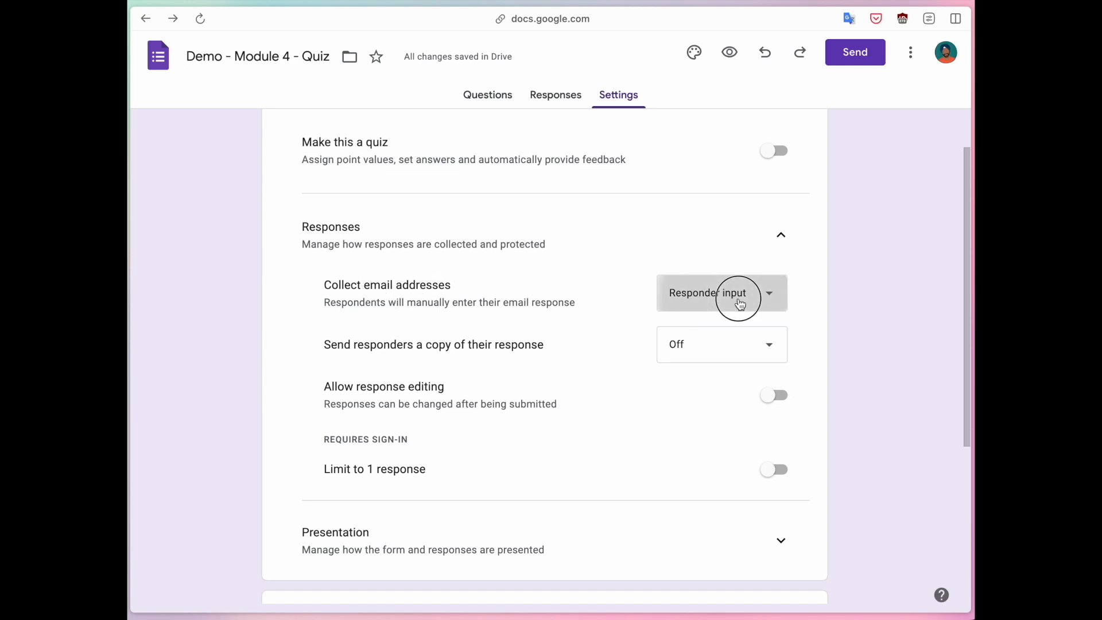
left_click(708, 265)
left_click_drag(331, 303, 537, 300)
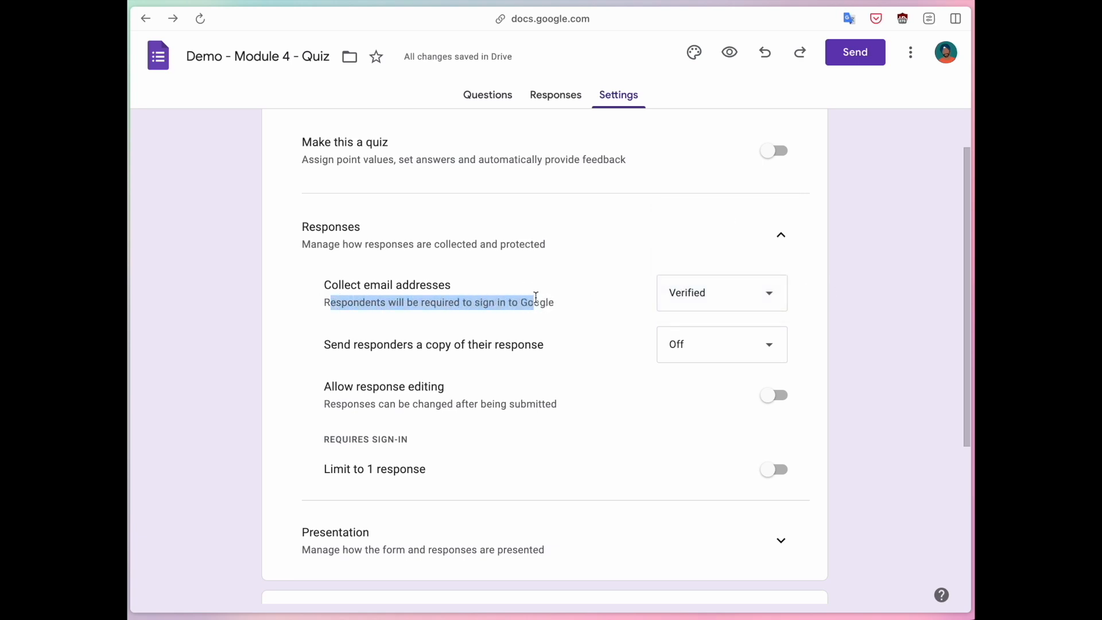
left_click(731, 53)
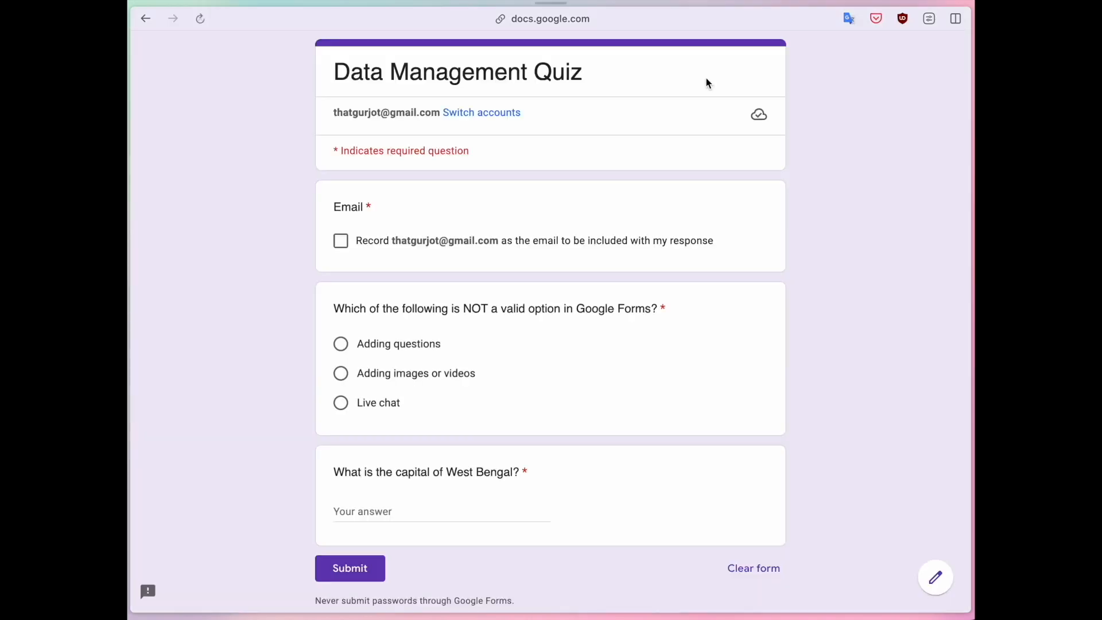
In the preview, agree to record the signed-in account's email with the response.
left_click(336, 207)
left_click_drag(336, 206, 392, 219)
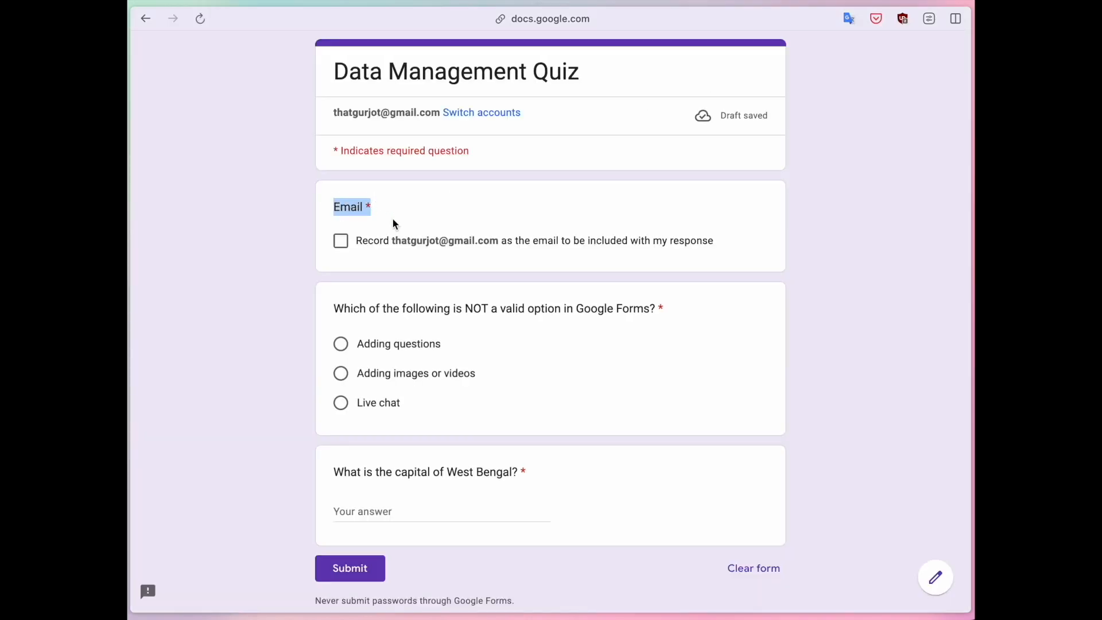
left_click(340, 240)
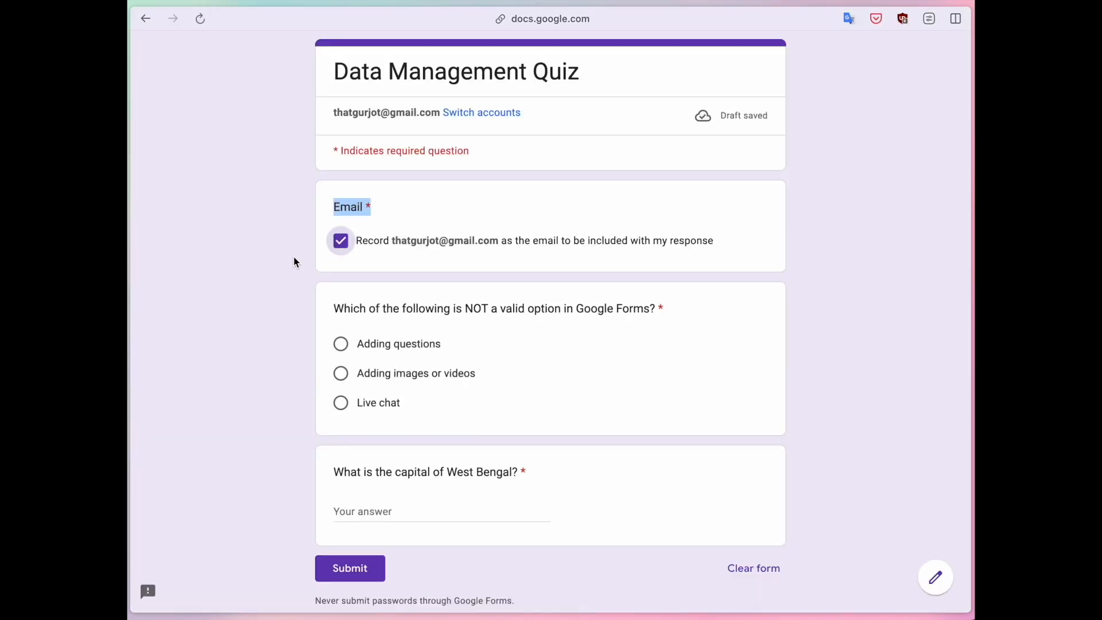
left_click(295, 262)
Copy the previewed form's URL, try opening it in a separate browser session, and close that page.
key("super+shift+c")
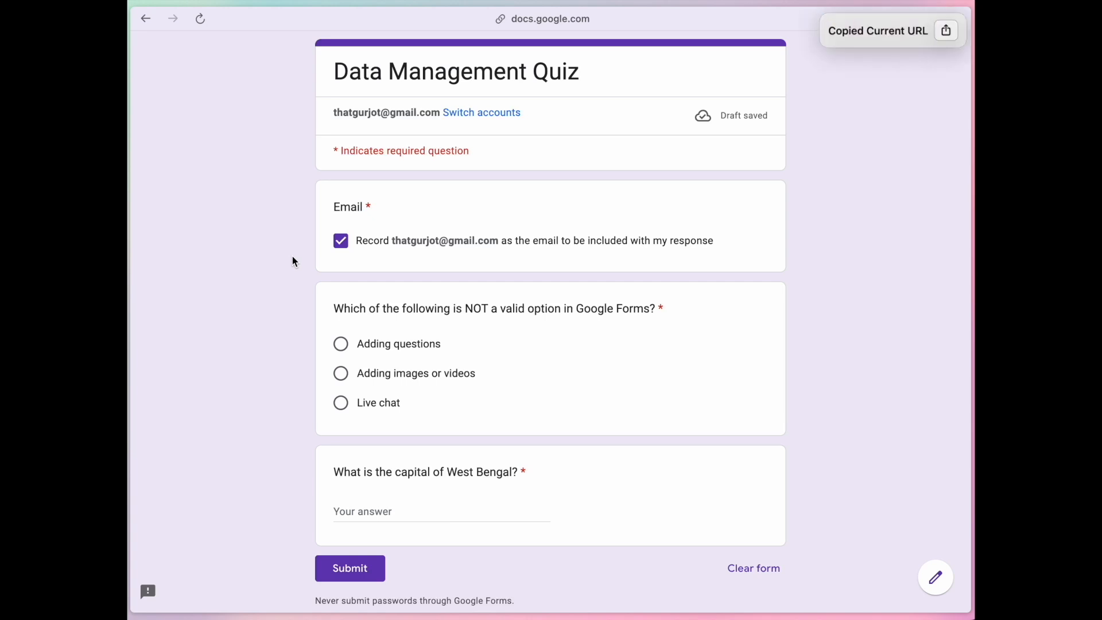
key("super+t")
key("super+v")
key("Return")
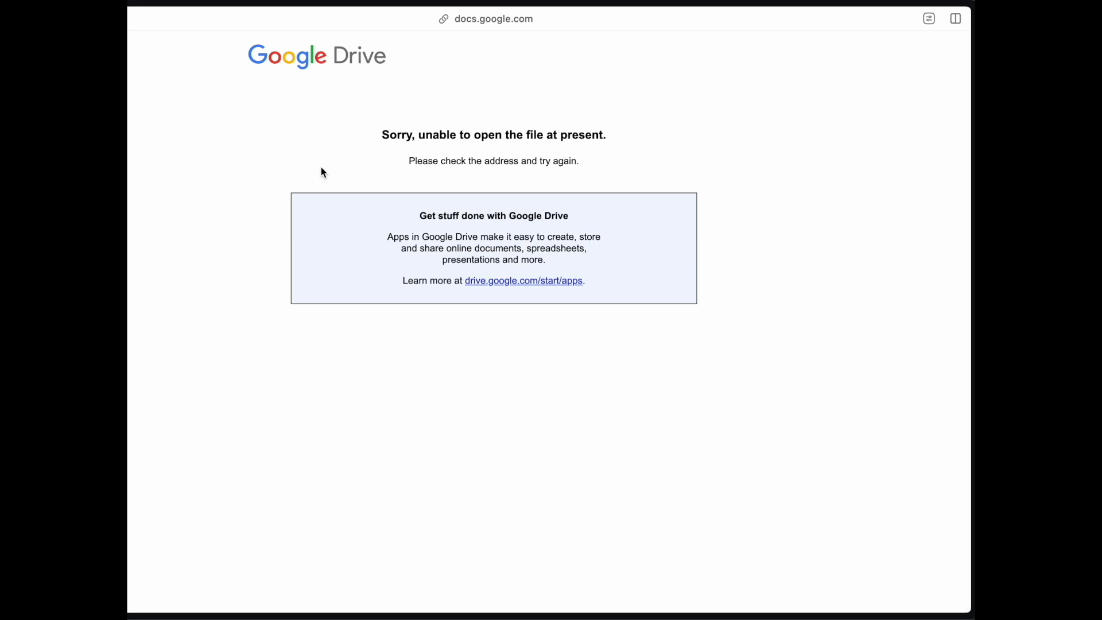
key("super+w")
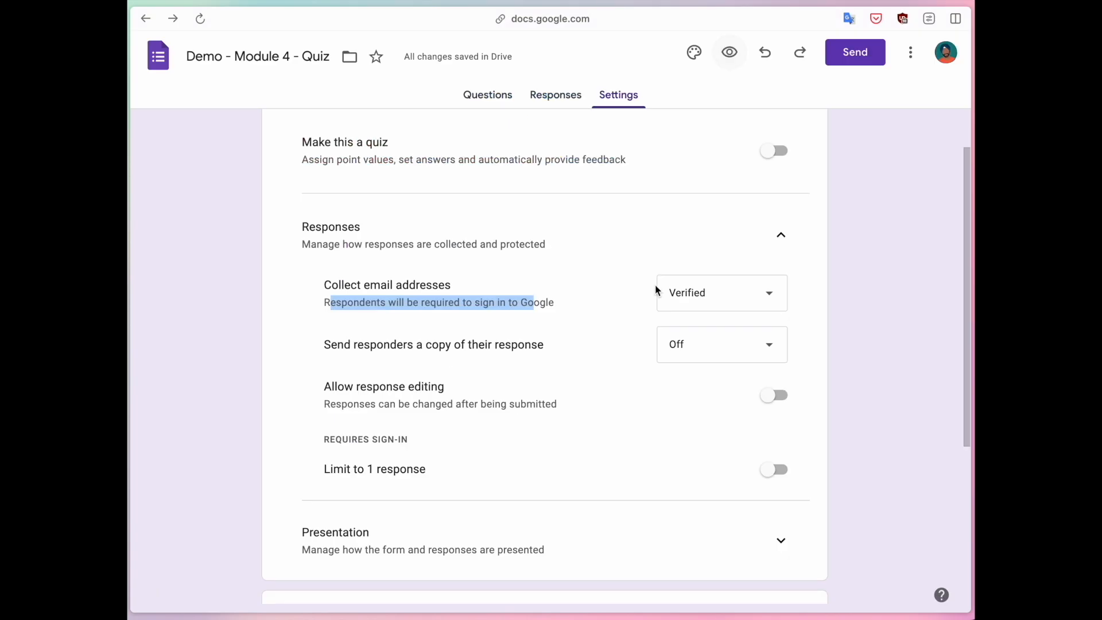
Try sending responders a copy of their response "When requested", and set the option to "Always".
left_click(665, 291)
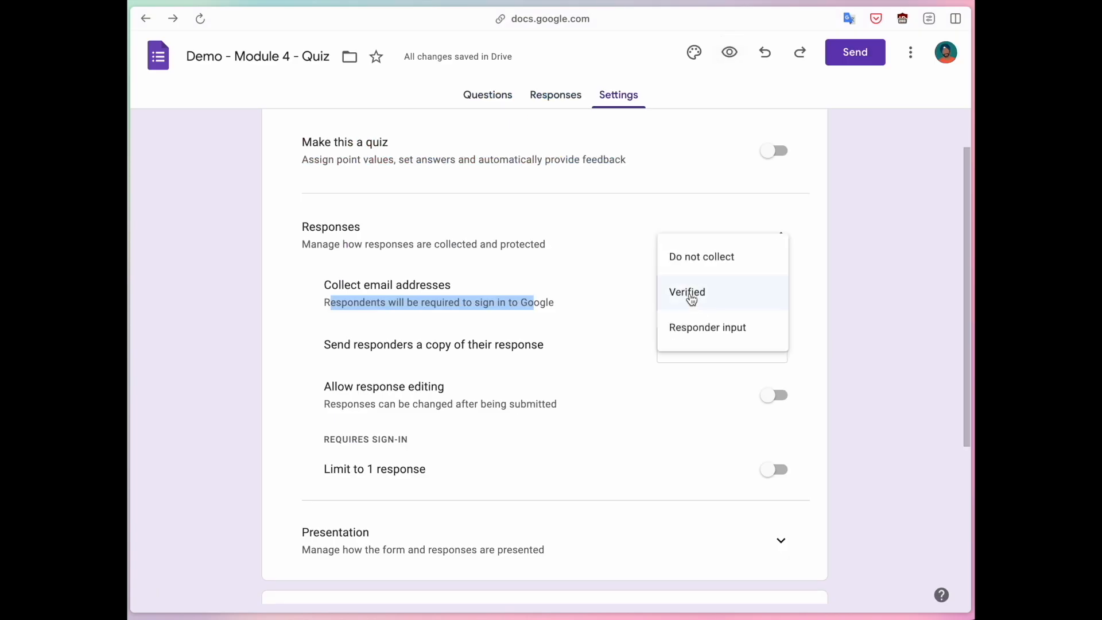
left_click(863, 290)
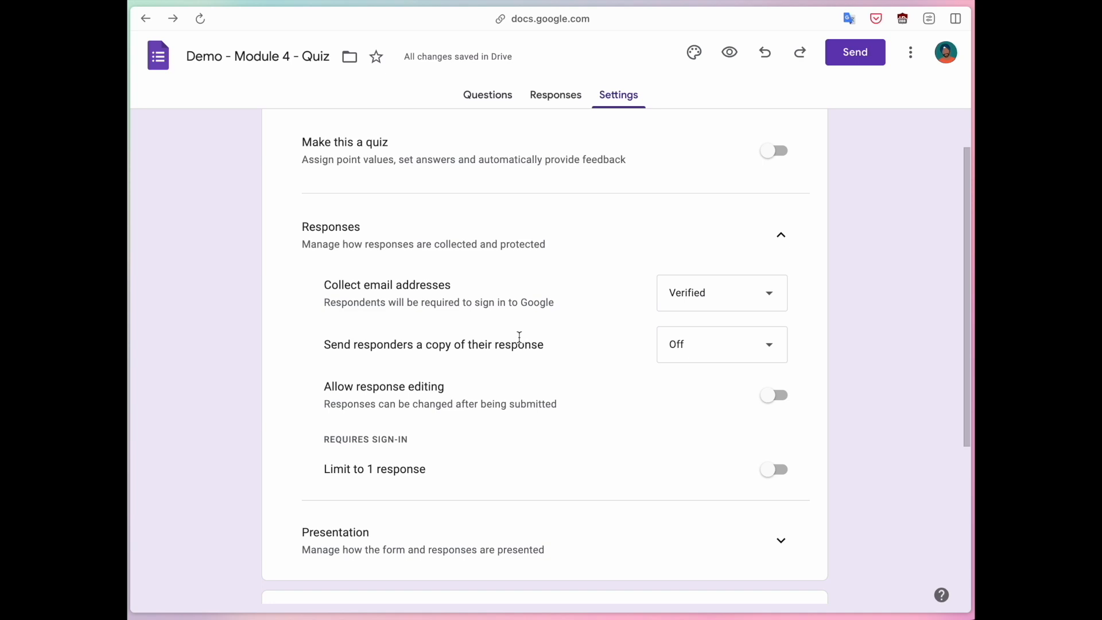
left_click(674, 344)
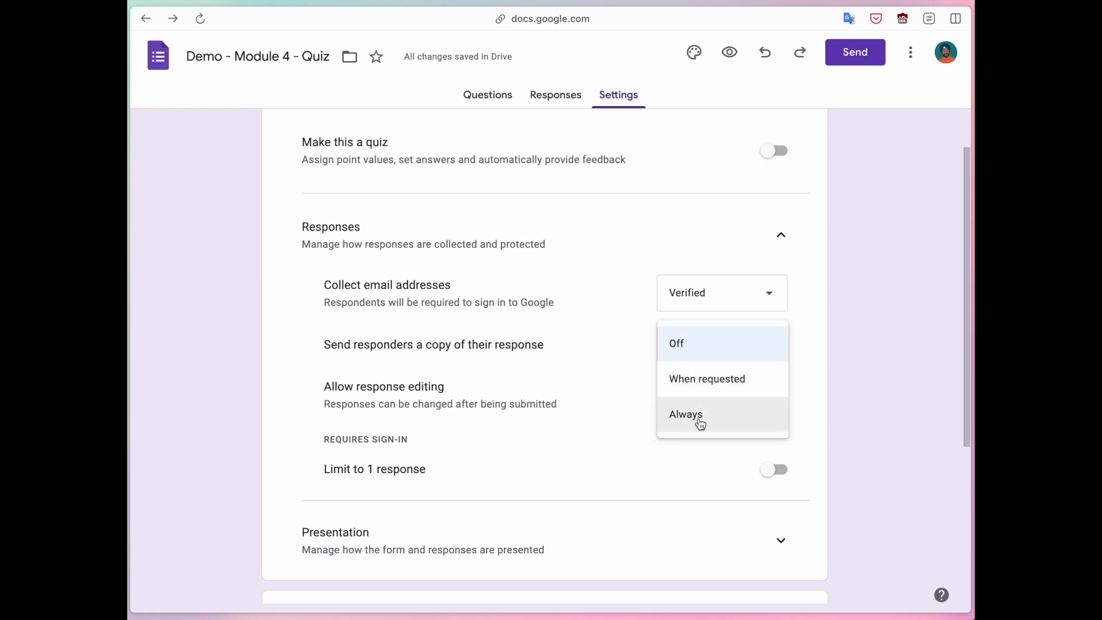
left_click(715, 385)
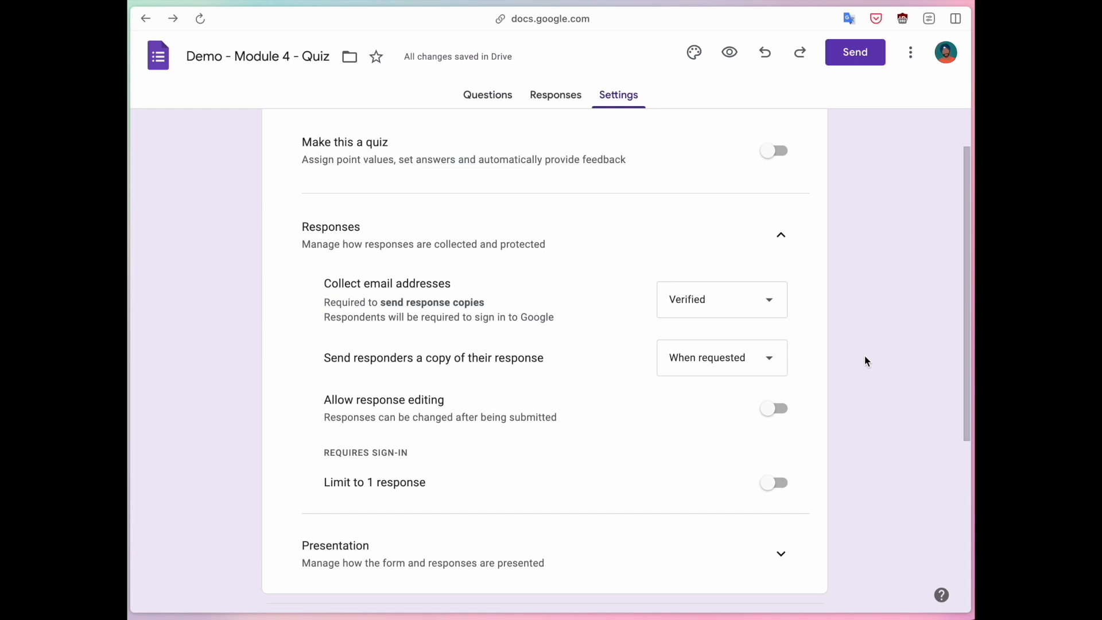
left_click(727, 360)
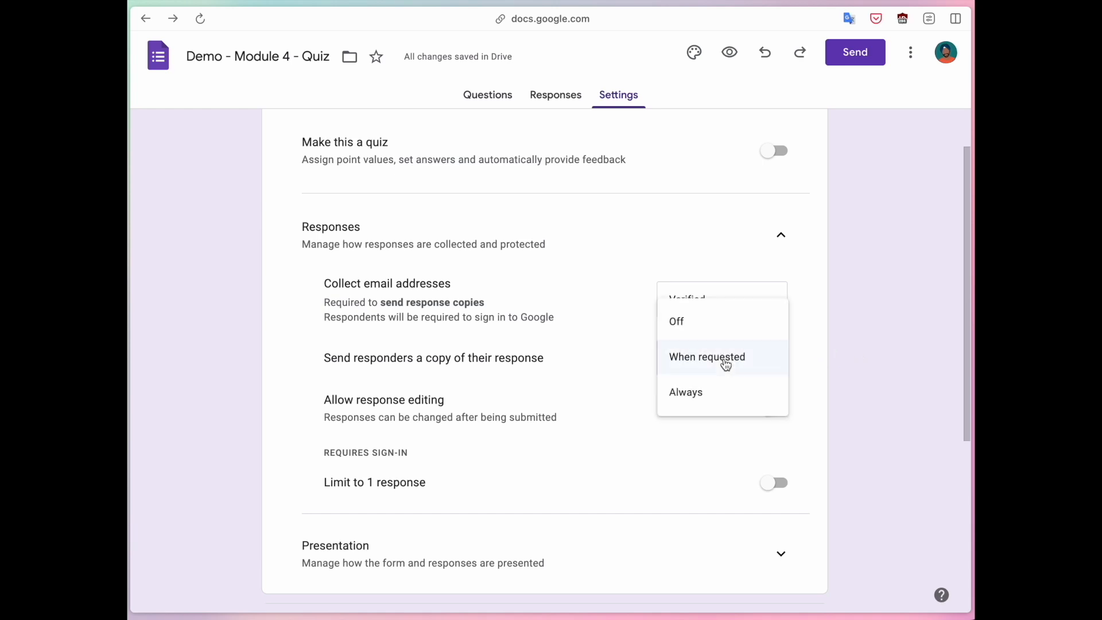
left_click(709, 393)
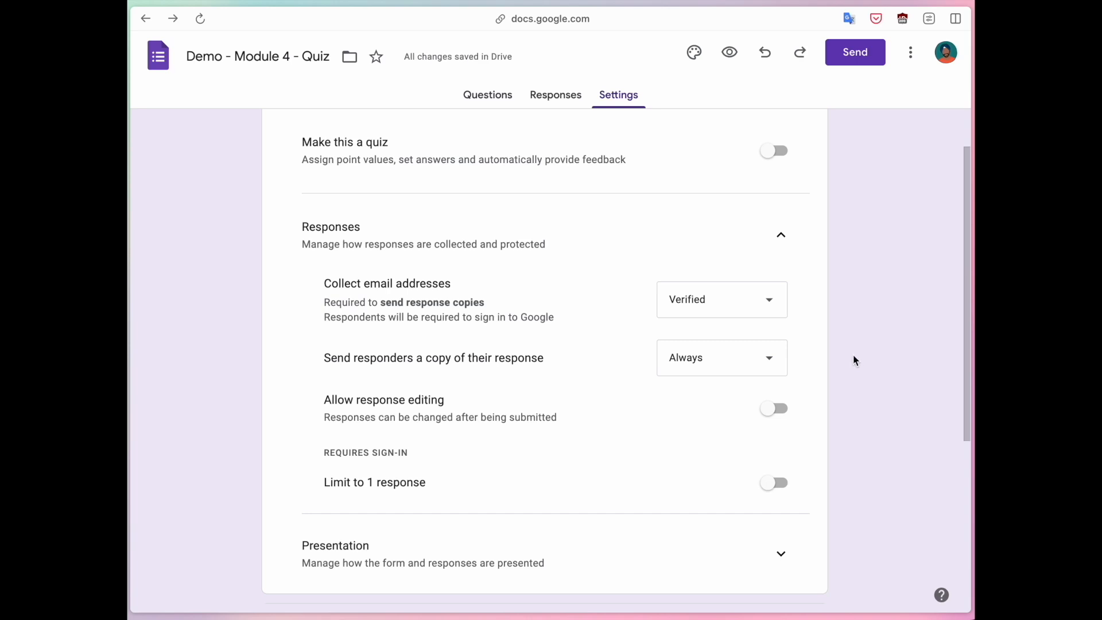
Try allowing response editing after submission and turn the option back off.
scroll(855, 360, "down", 2)
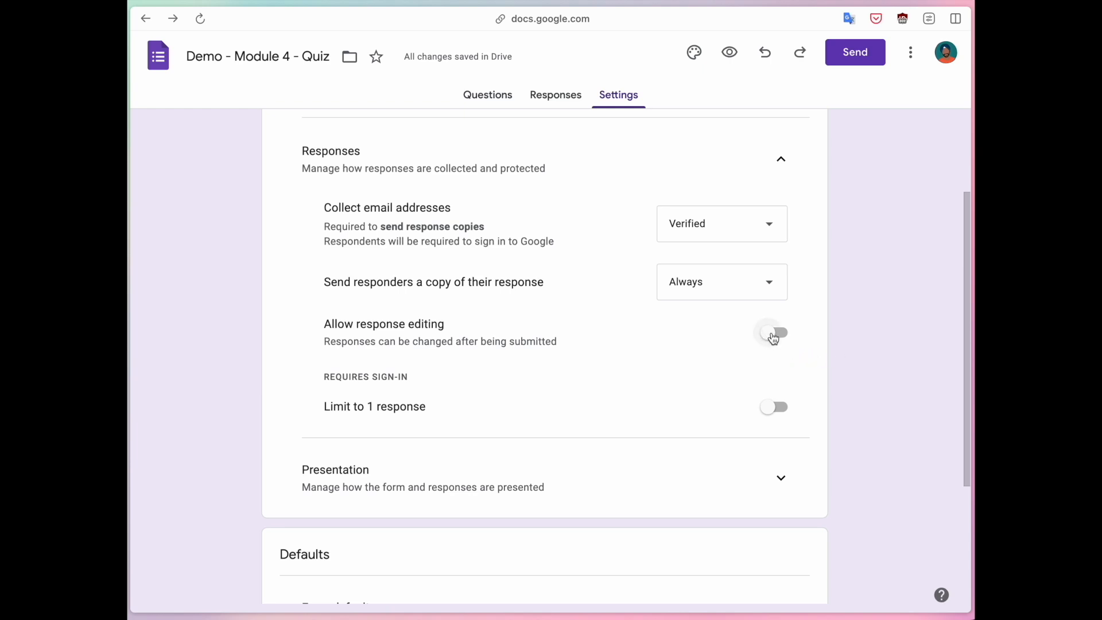
left_click_drag(317, 339, 568, 346)
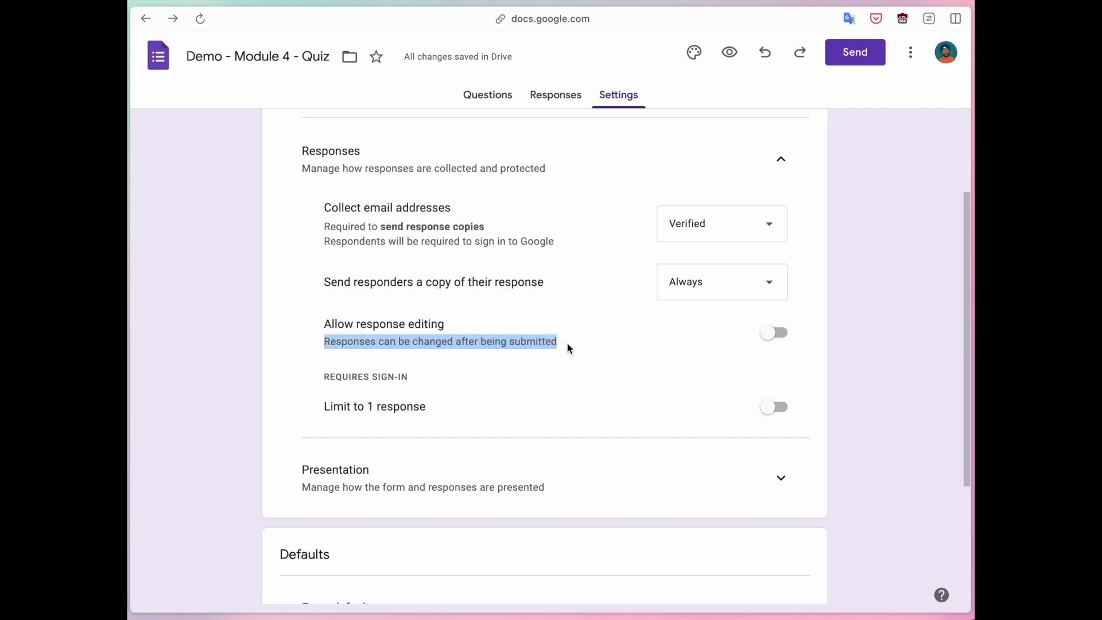
left_click(859, 338)
left_click(775, 338)
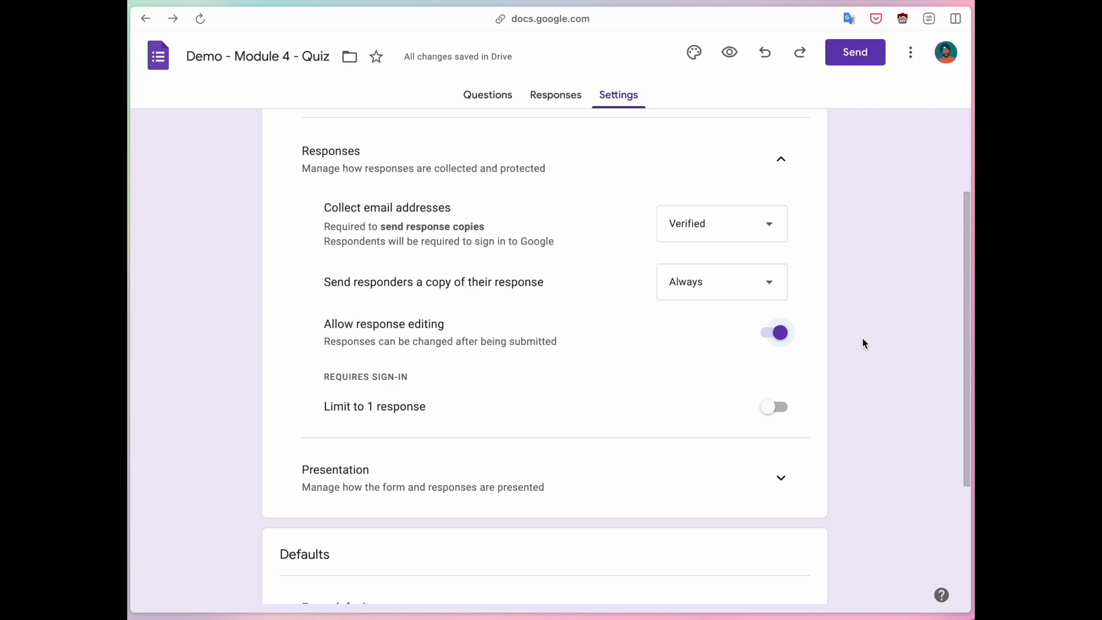
left_click_drag(325, 325, 443, 325)
left_click(445, 327)
left_click(445, 327)
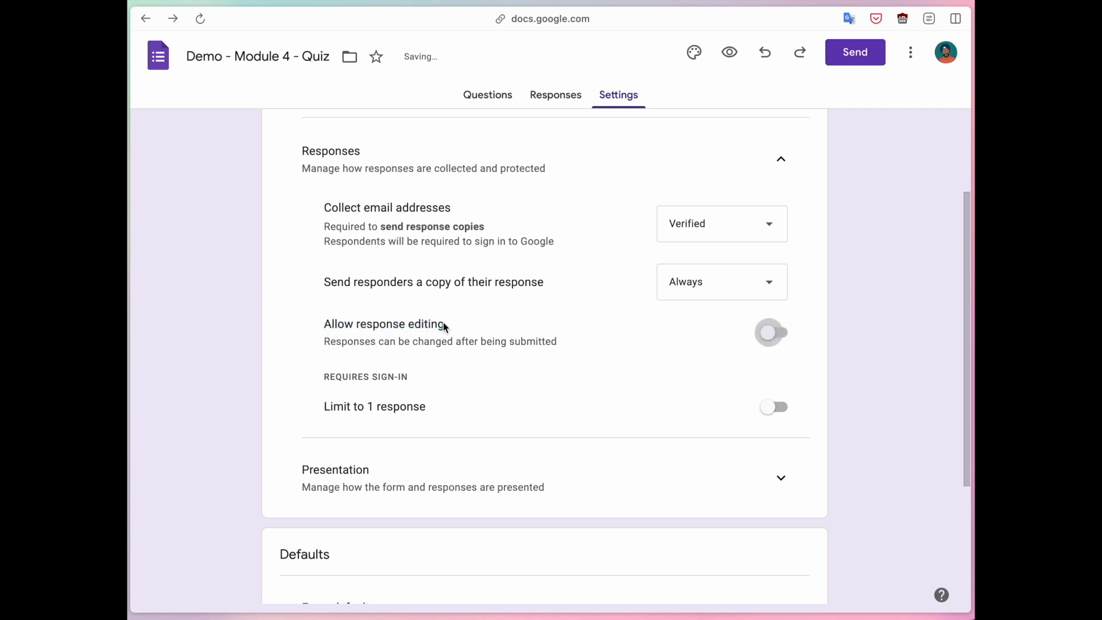
Try limiting the form to 1 response and turn the limit back off.
scroll(869, 331, "down", 1)
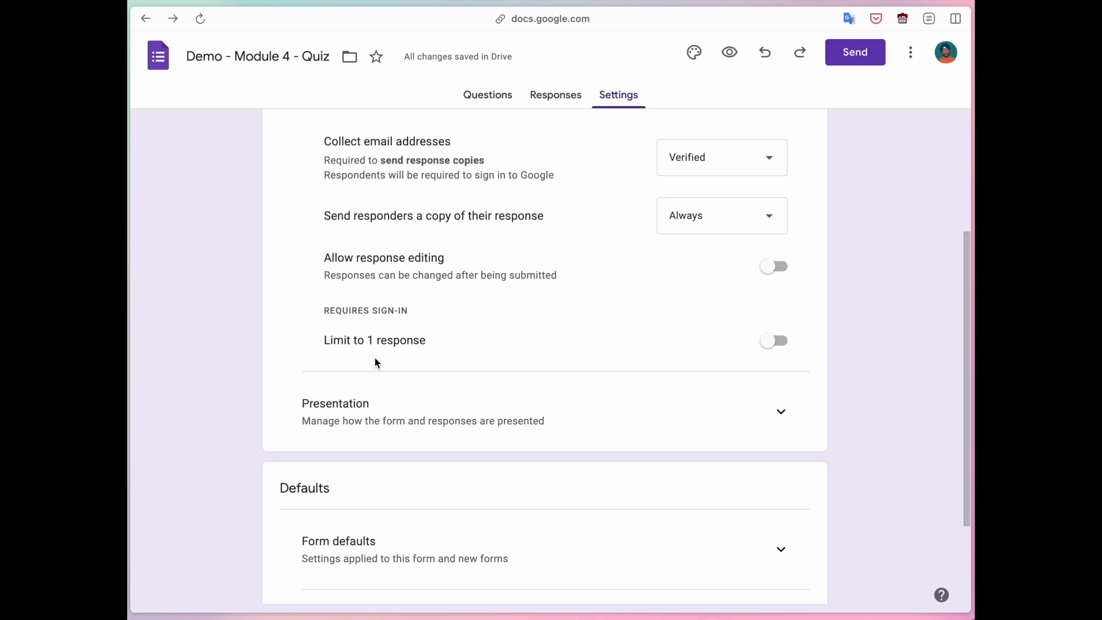
left_click_drag(325, 342, 421, 342)
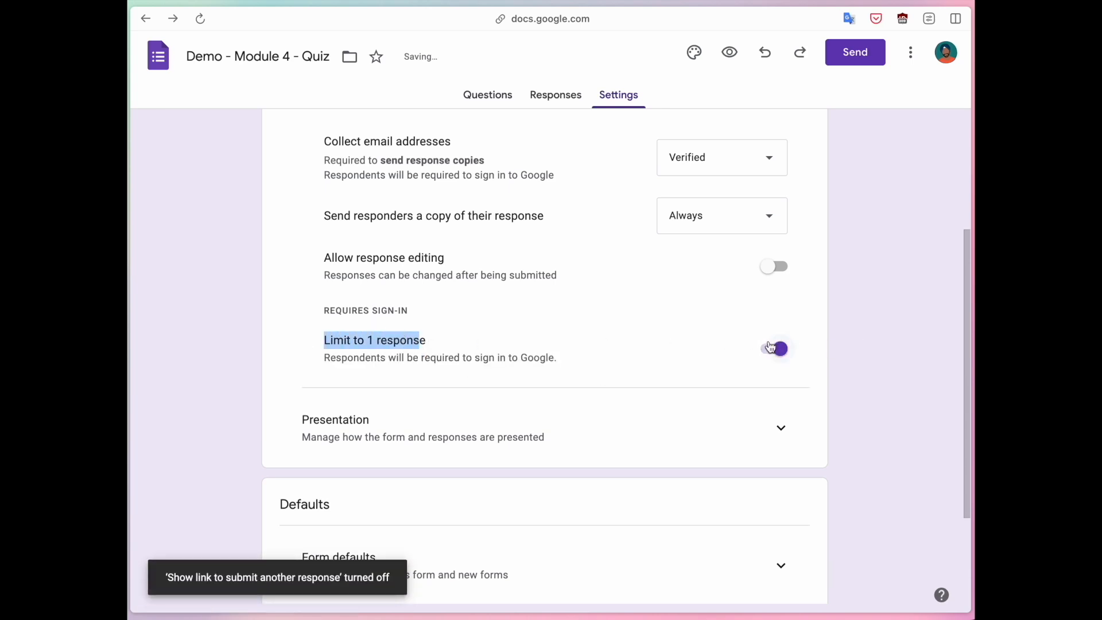
left_click(855, 356)
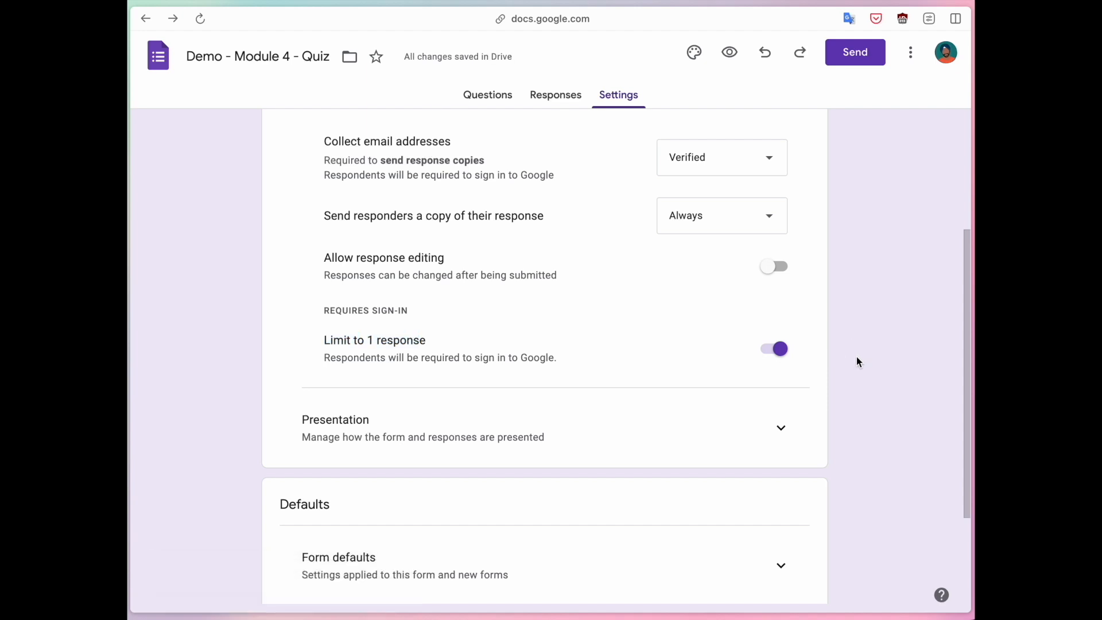
left_click(446, 357)
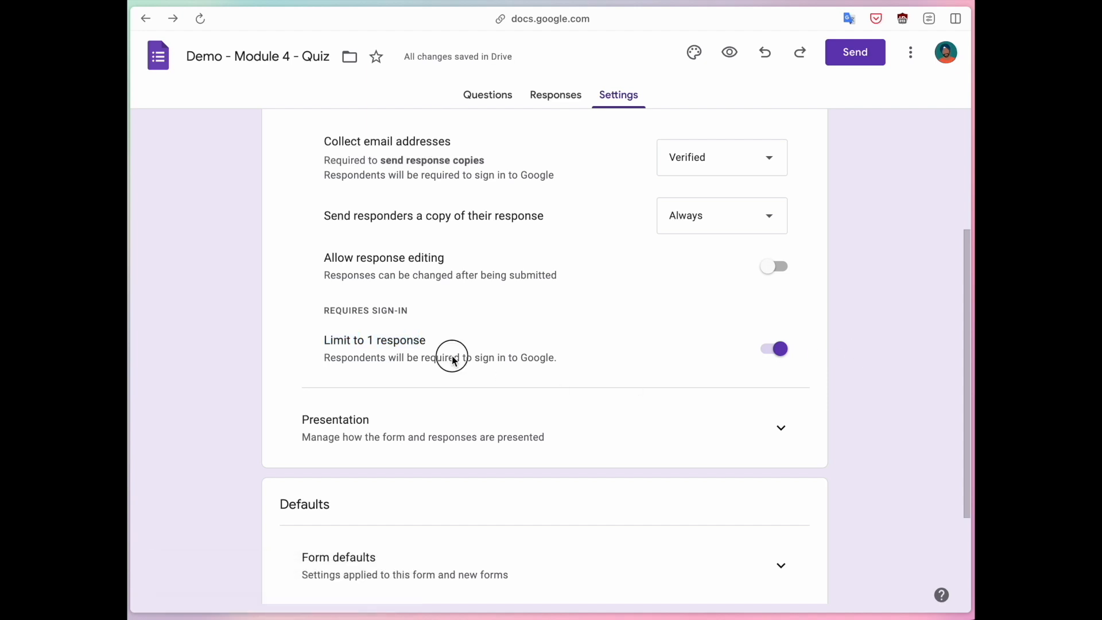
left_click(367, 342)
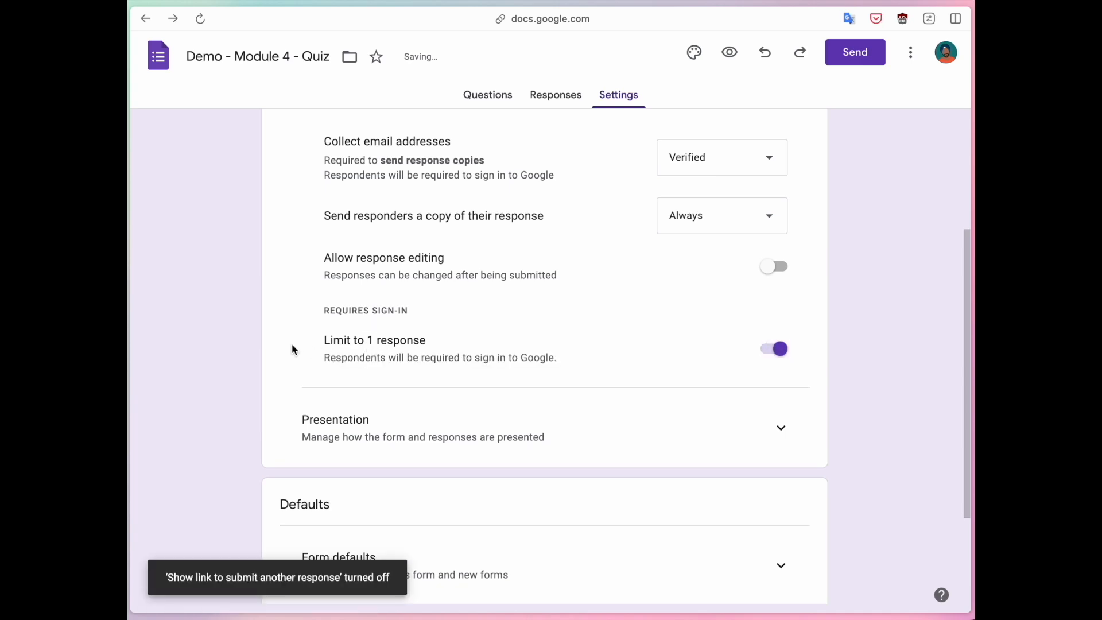
scroll(291, 348, "up", 2)
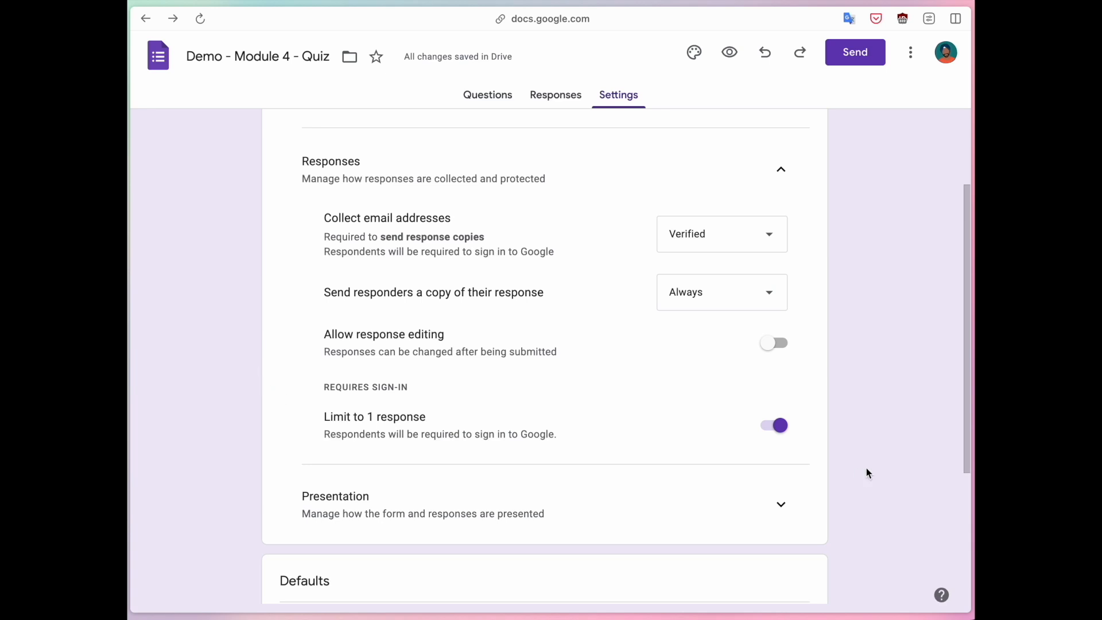
left_click(771, 427)
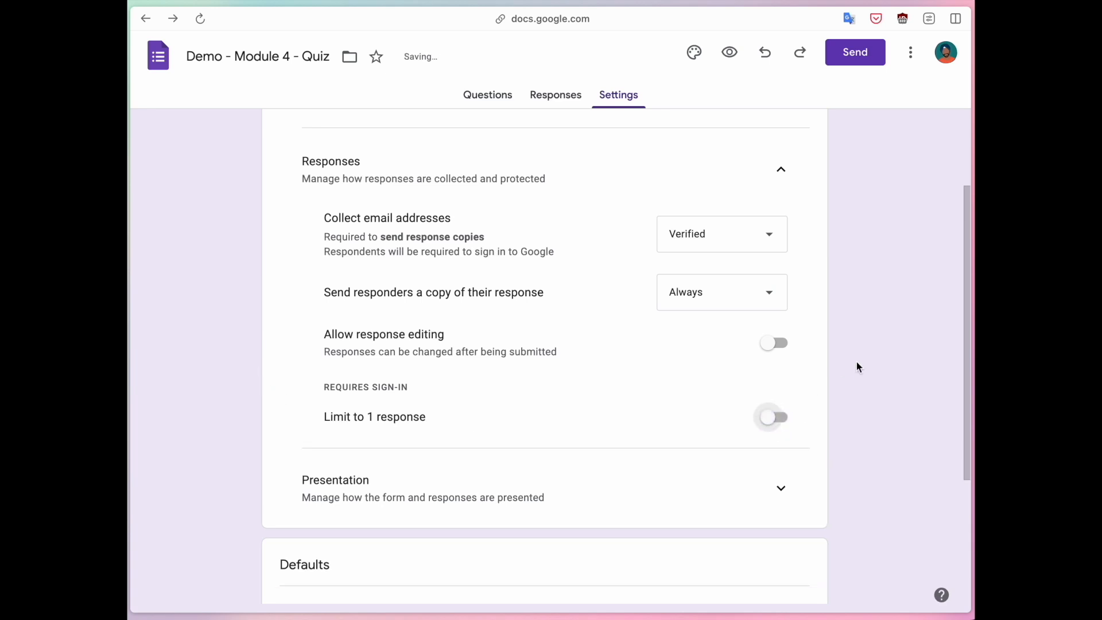
Reselect "Verified" for email address collection and turn on "Limit to 1 response".
left_click(682, 239)
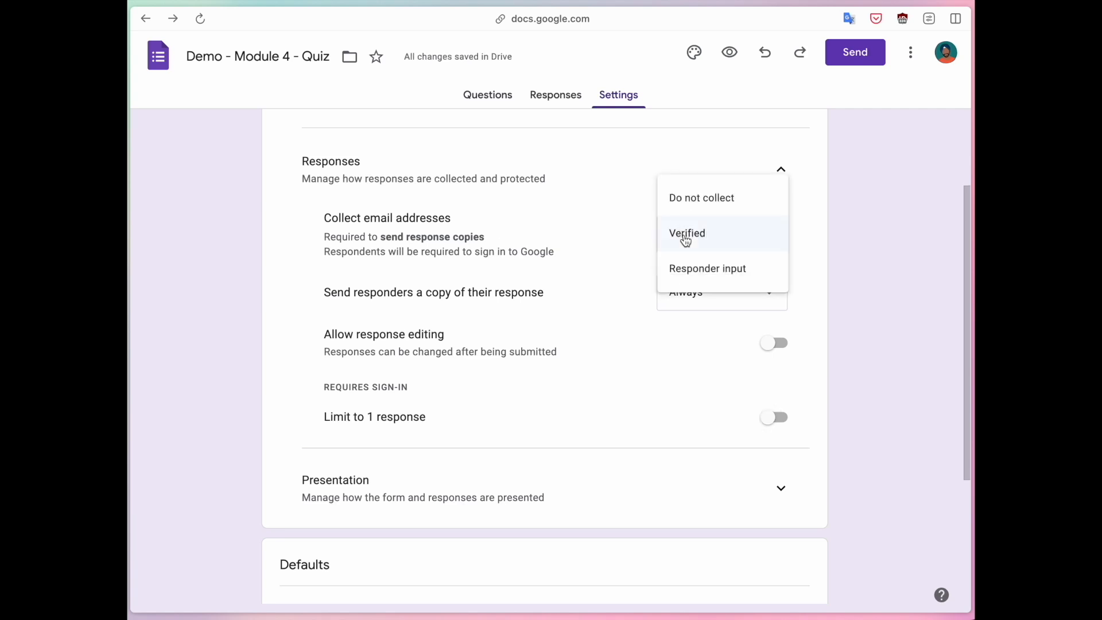
left_click(687, 241)
left_click_drag(342, 252, 532, 256)
left_click(532, 256)
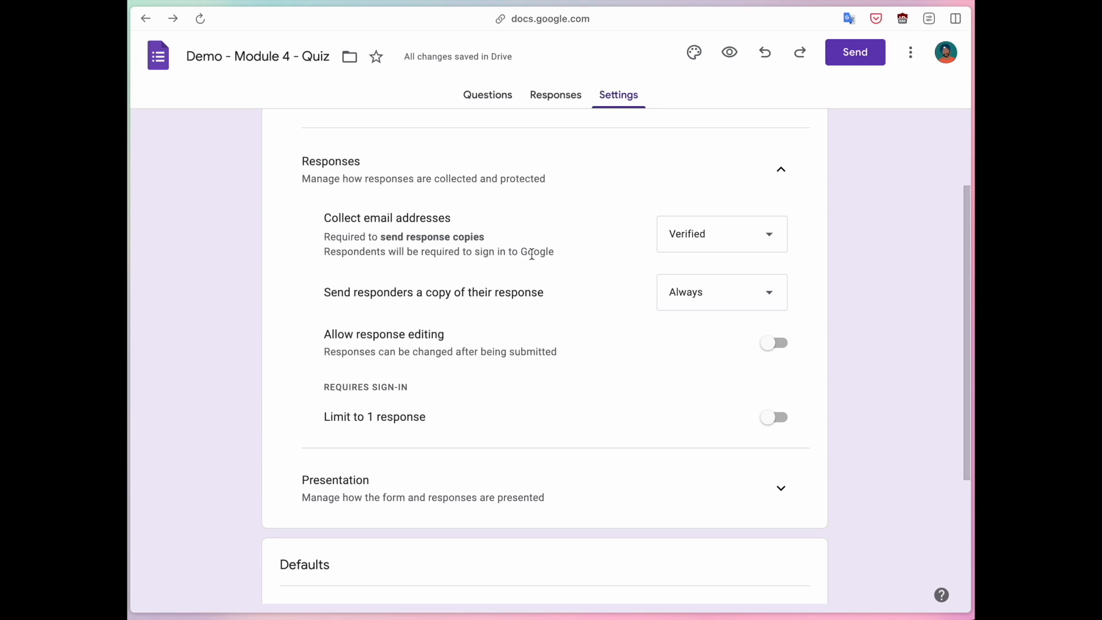
left_click(776, 414)
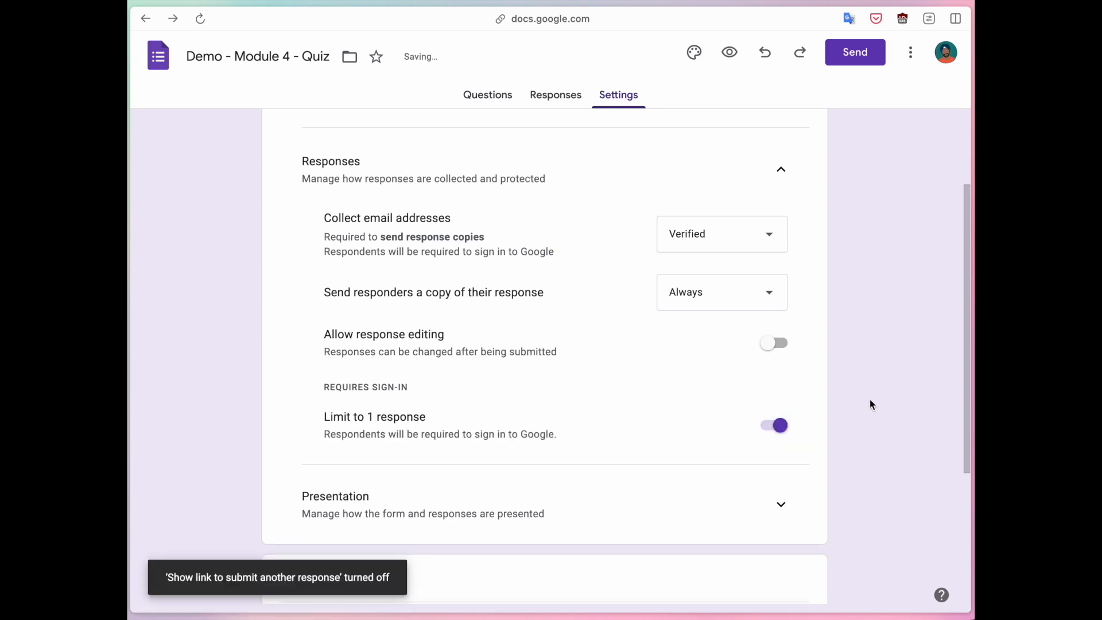
Collapse the response collection settings and expand the form's presentation settings.
scroll(870, 404, "down", 2)
scroll(869, 404, "up", 2)
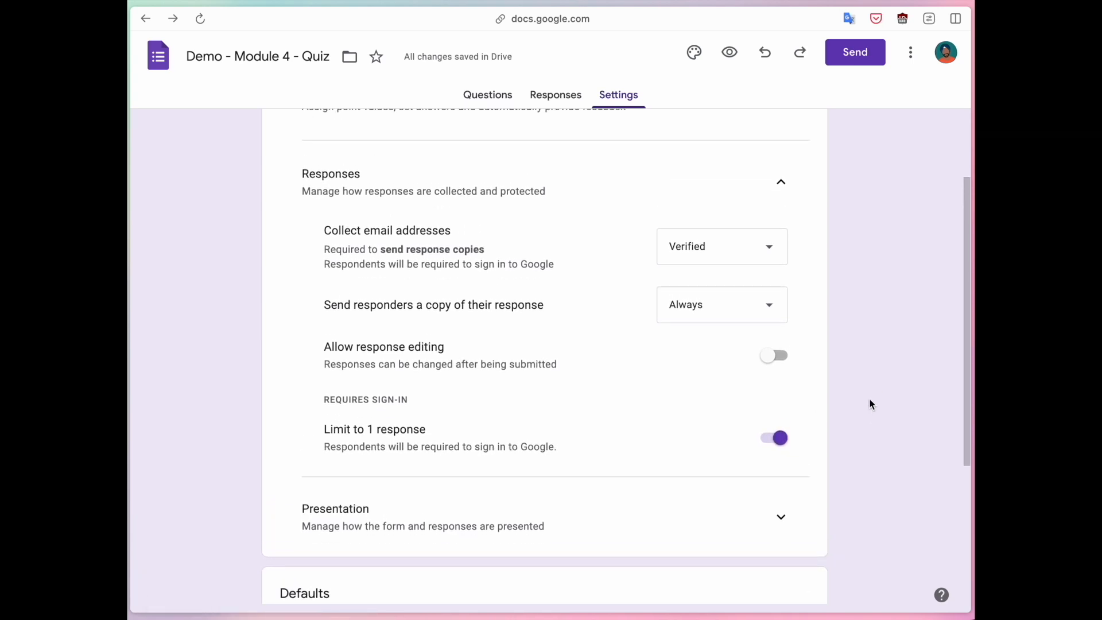
left_click(780, 183)
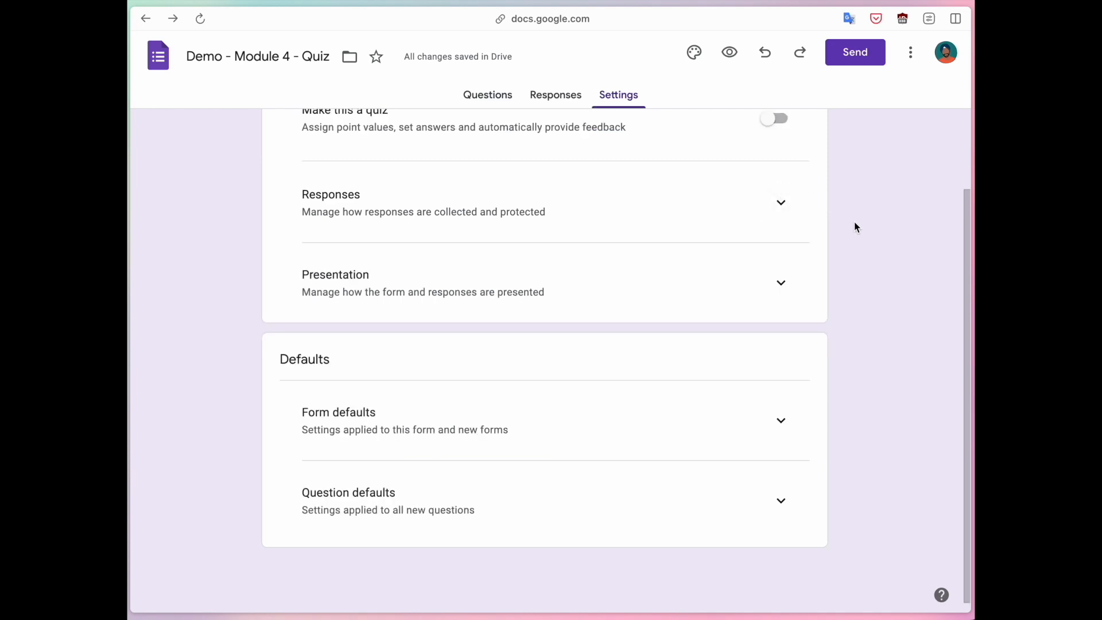
left_click(781, 296)
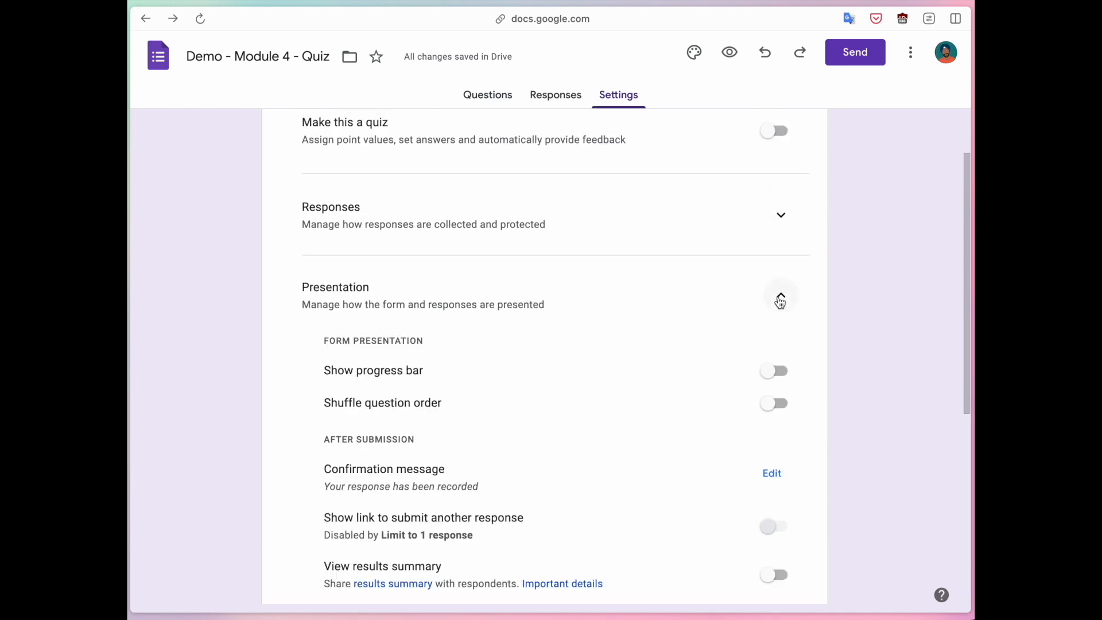
Turn on "Show progress bar" and "Shuffle question order" in the form's presentation settings, checking the quiz questions in between.
scroll(778, 304, "down", 4)
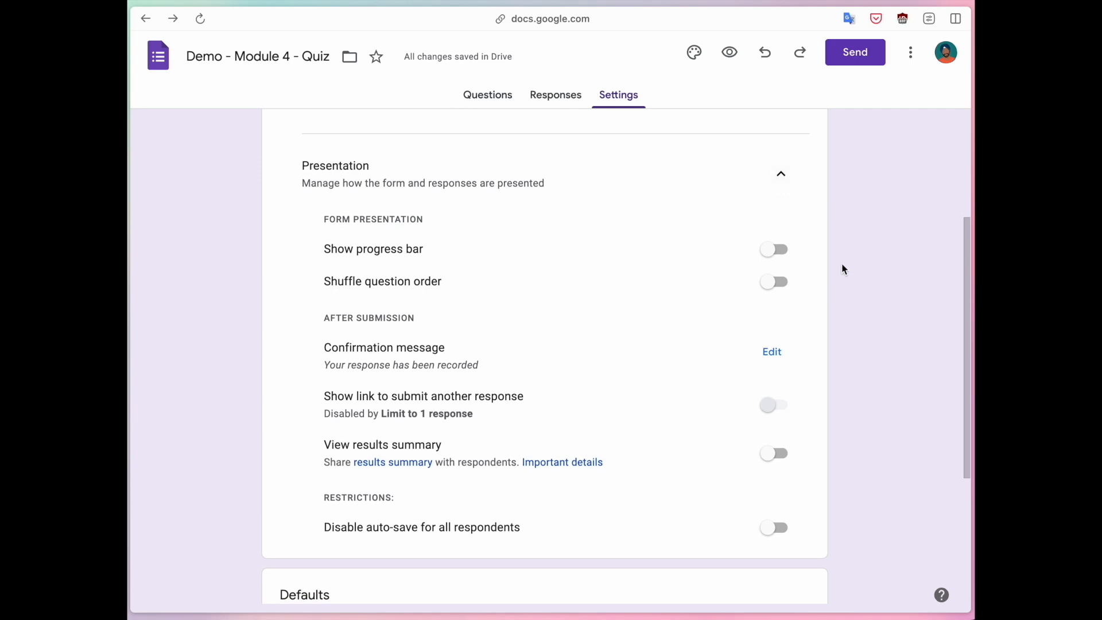
left_click(776, 250)
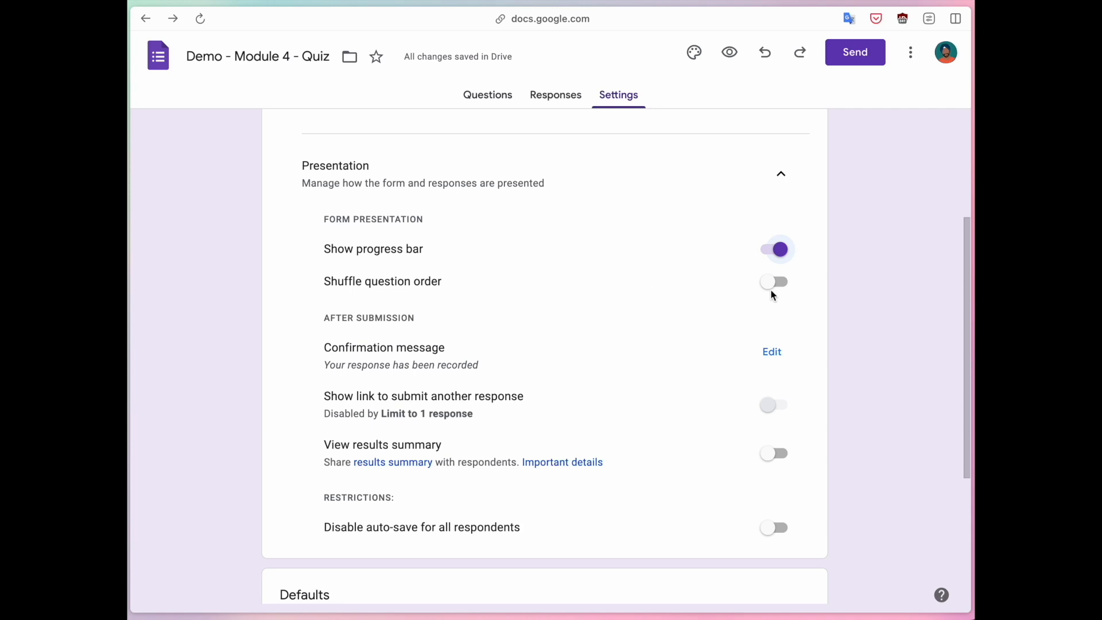
left_click(480, 101)
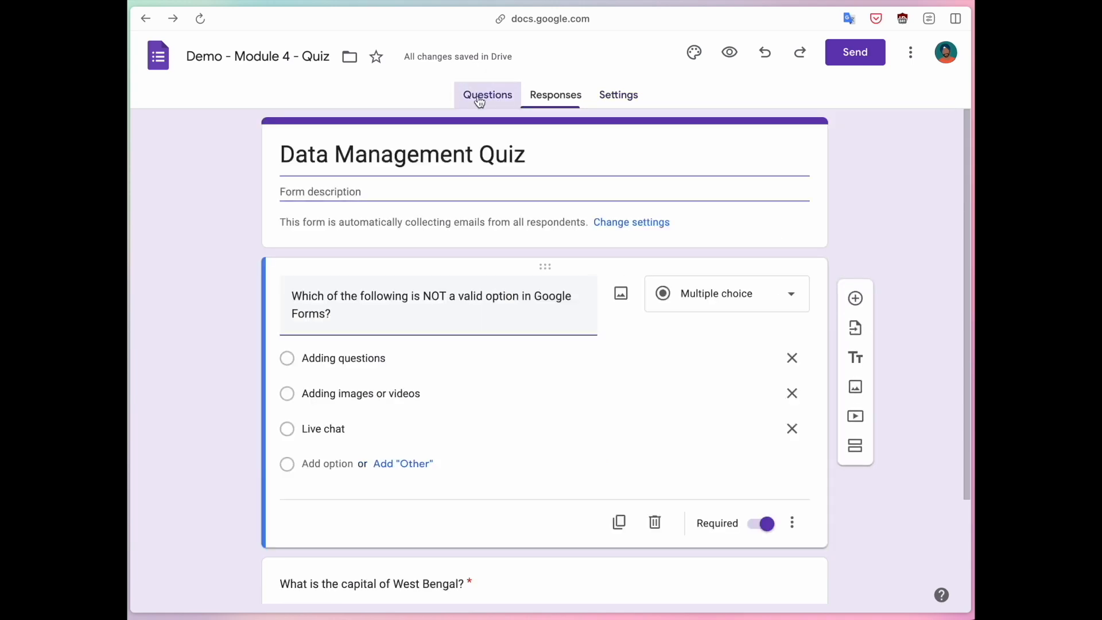
scroll(233, 322, "down", 1)
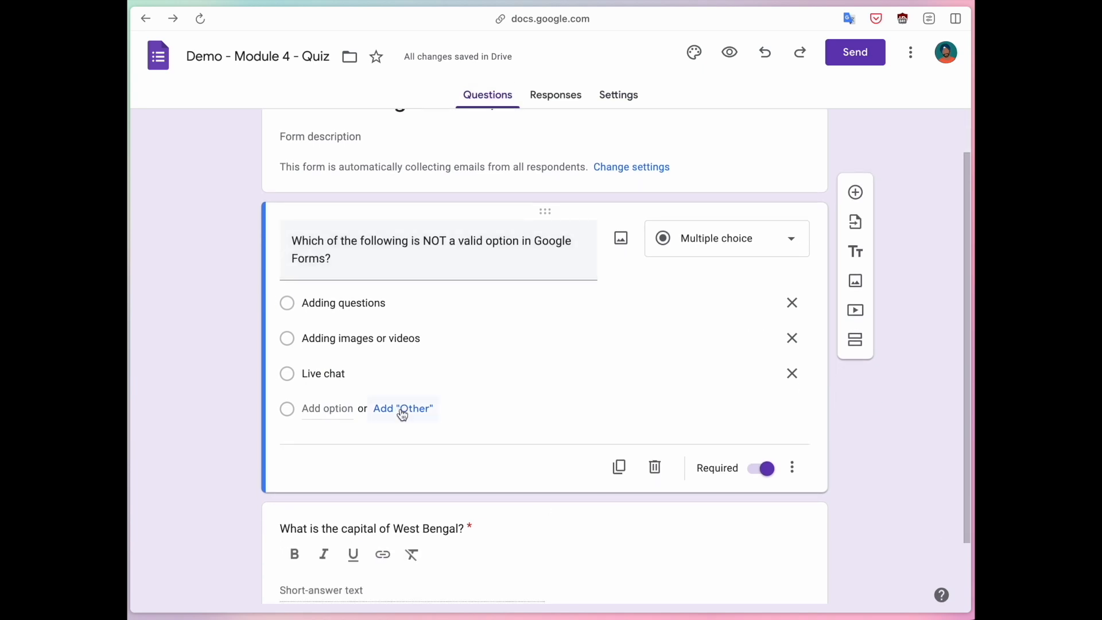
left_click(626, 101)
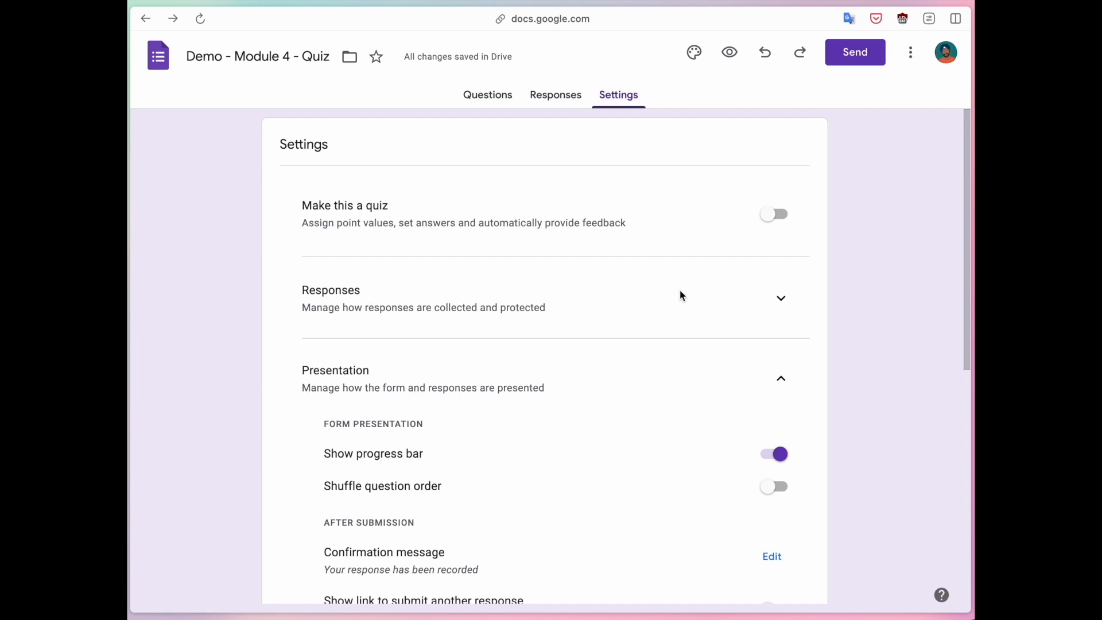
scroll(679, 295, "down", 3)
left_click(774, 296)
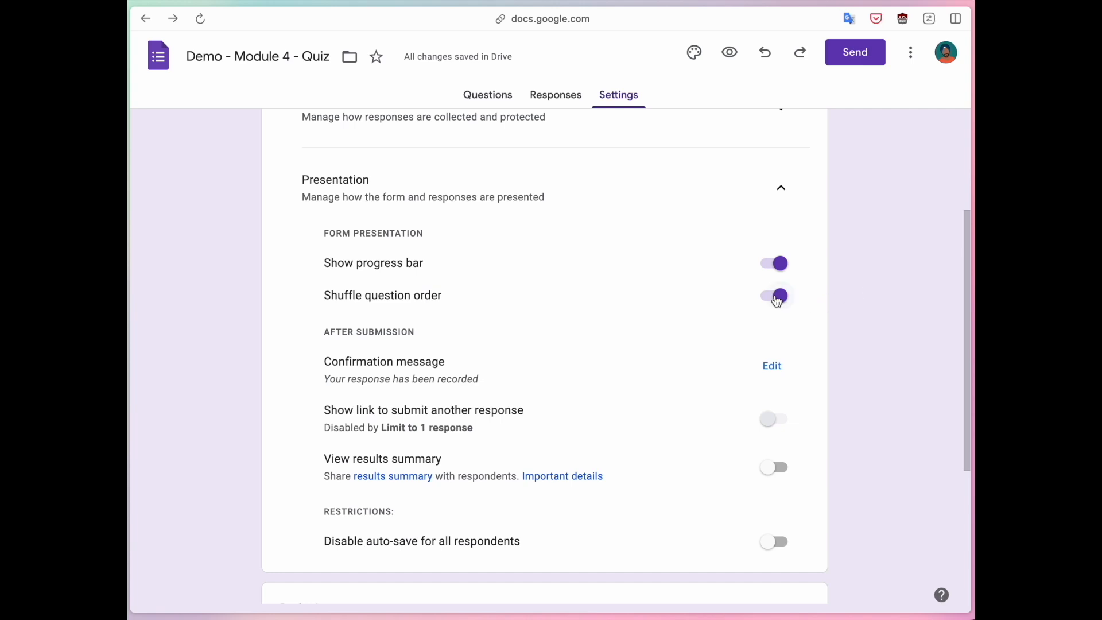
Try disabling auto-save for all respondents and turn the restriction back off.
scroll(777, 302, "down", 2)
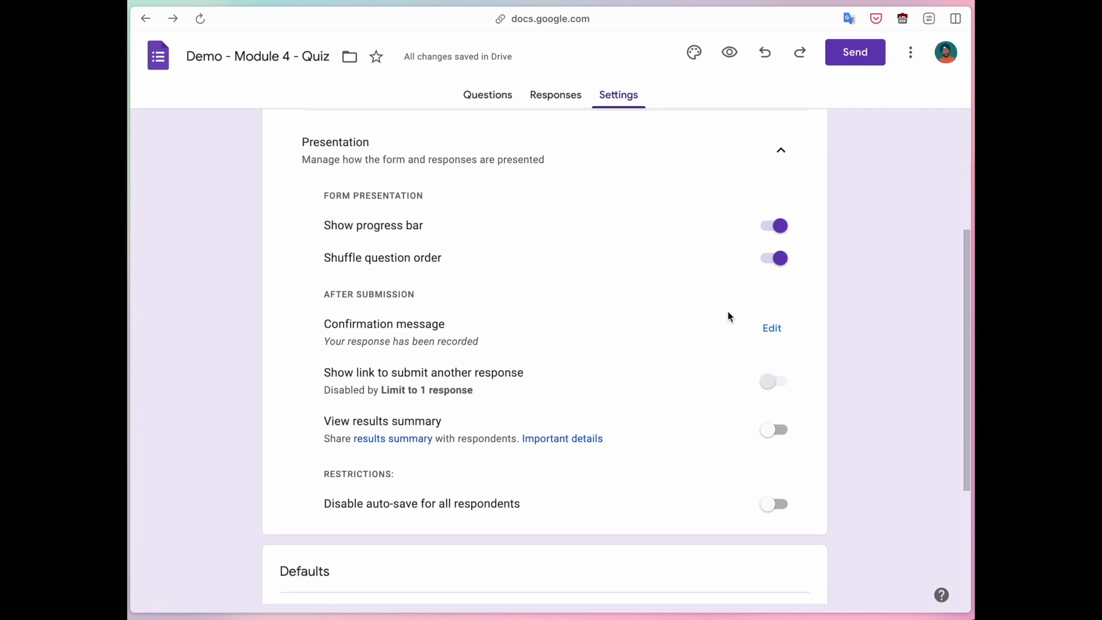
left_click_drag(322, 343, 490, 345)
left_click(489, 347)
scroll(596, 357, "down", 3)
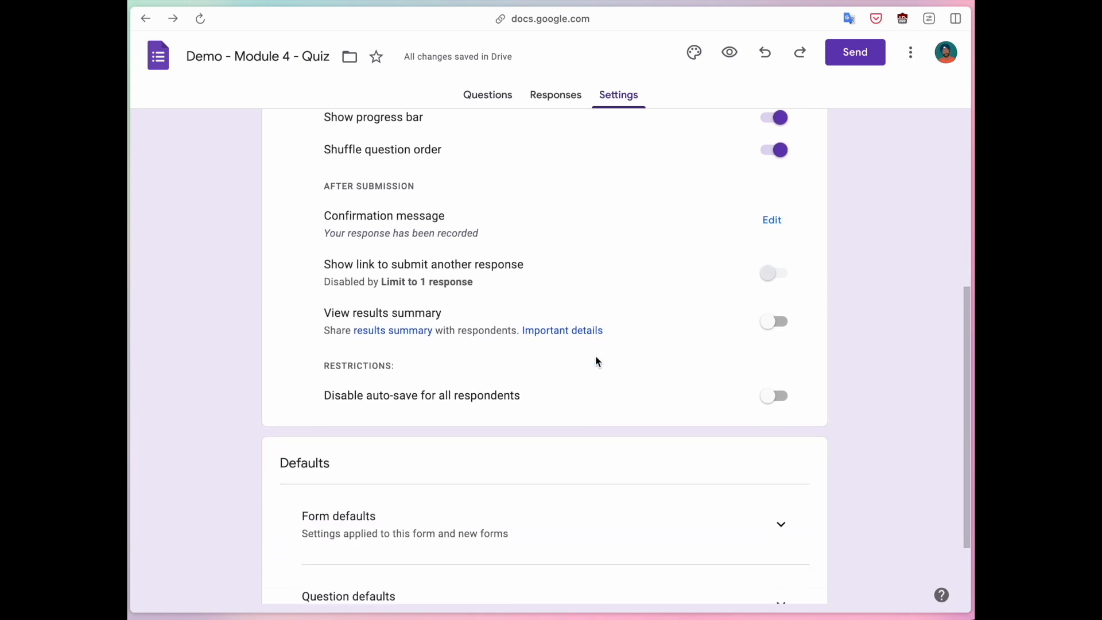
left_click_drag(331, 353, 497, 355)
left_click(496, 353)
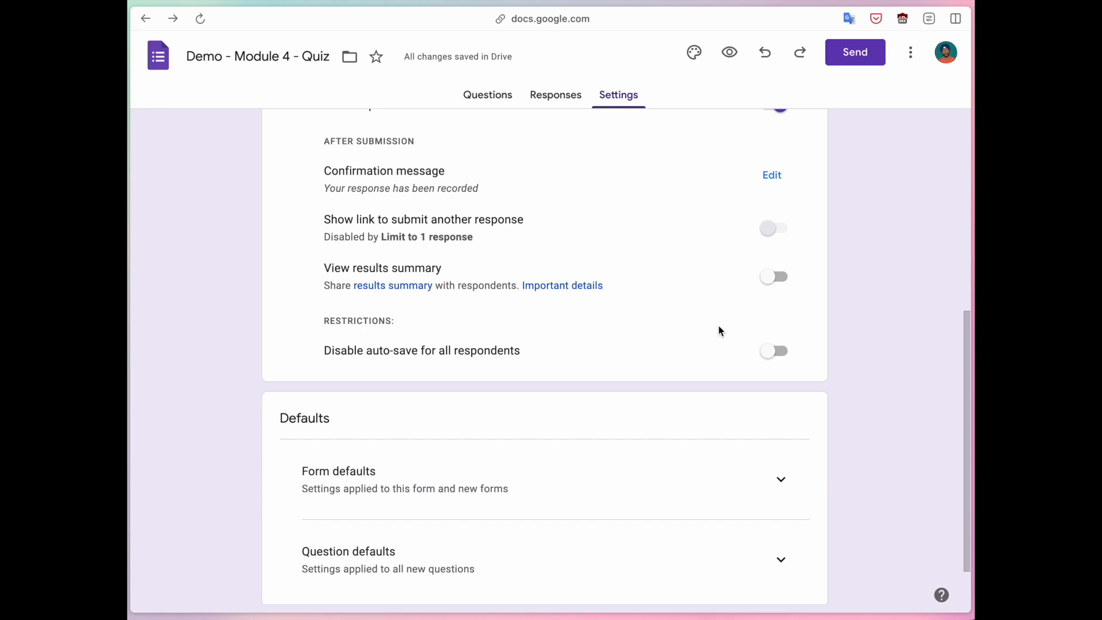
left_click(776, 351)
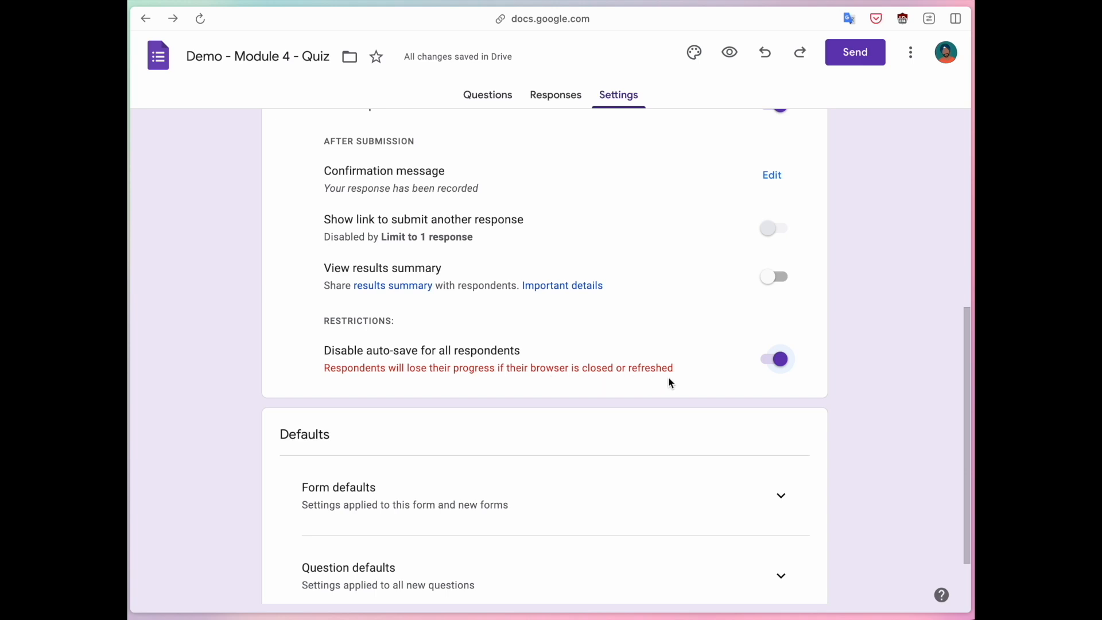
left_click(781, 365)
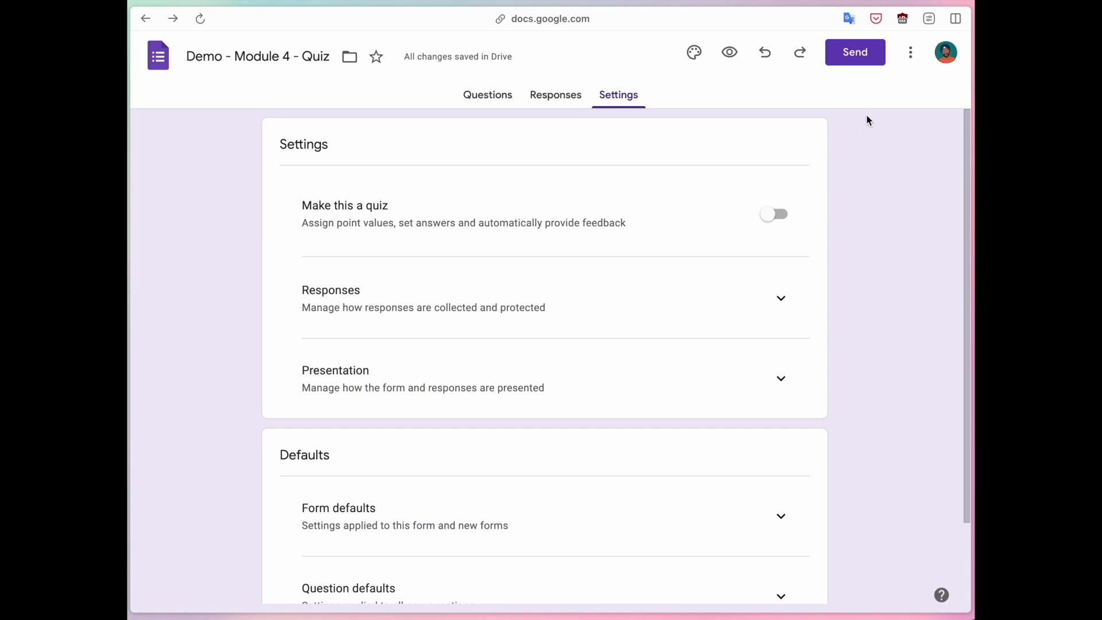
Get the form's sharing link, shorten the URL, copy it and close the Send form dialog.
left_click(853, 58)
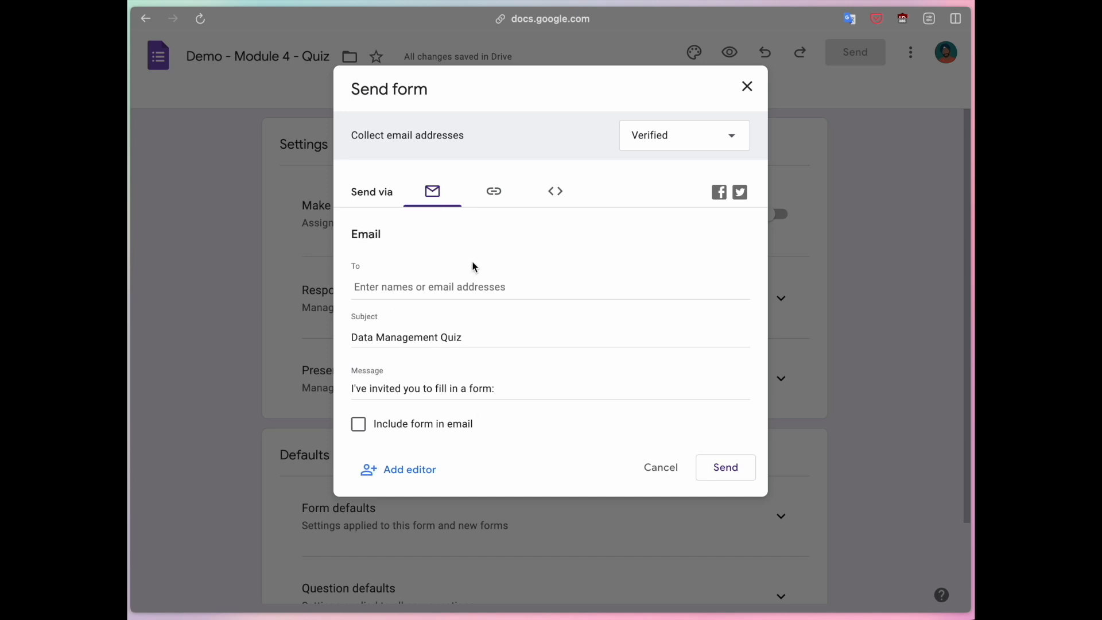
left_click(494, 195)
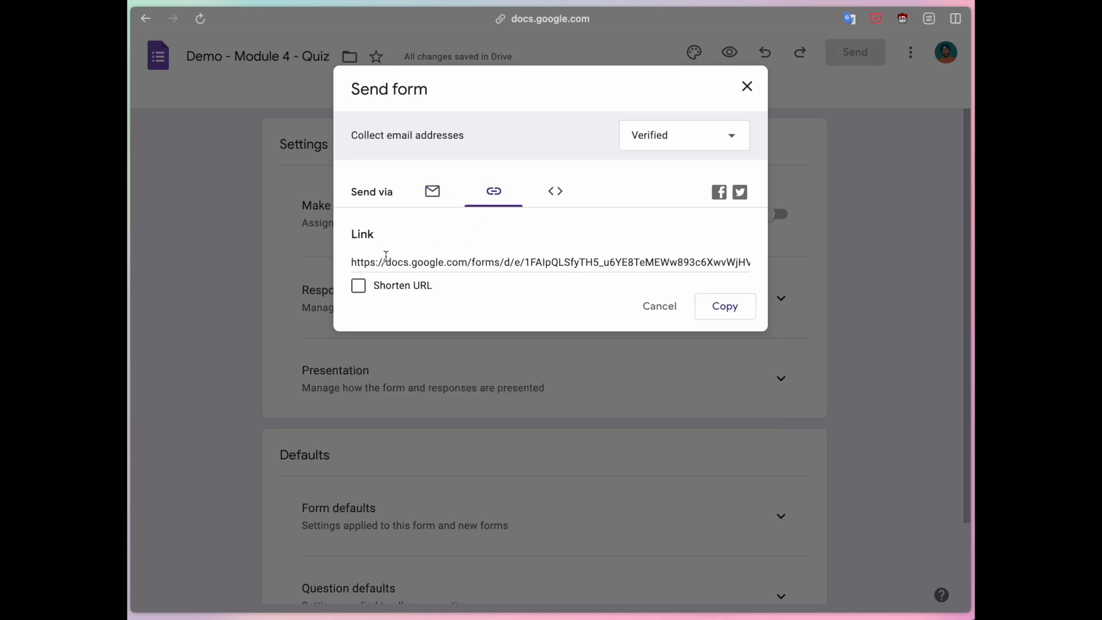
left_click(359, 292)
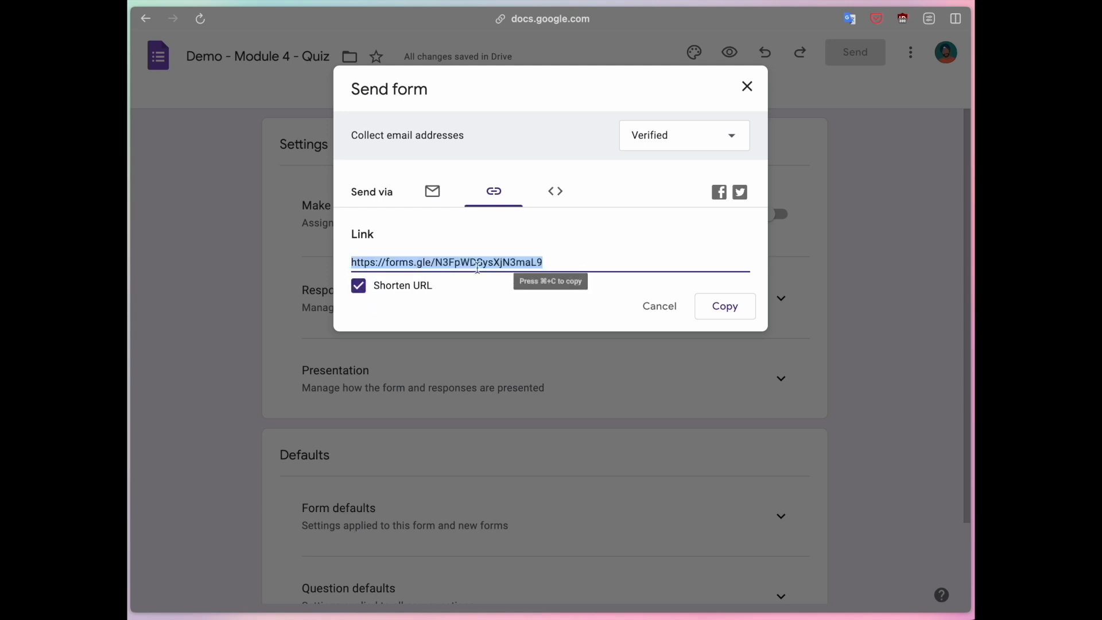
left_click(729, 309)
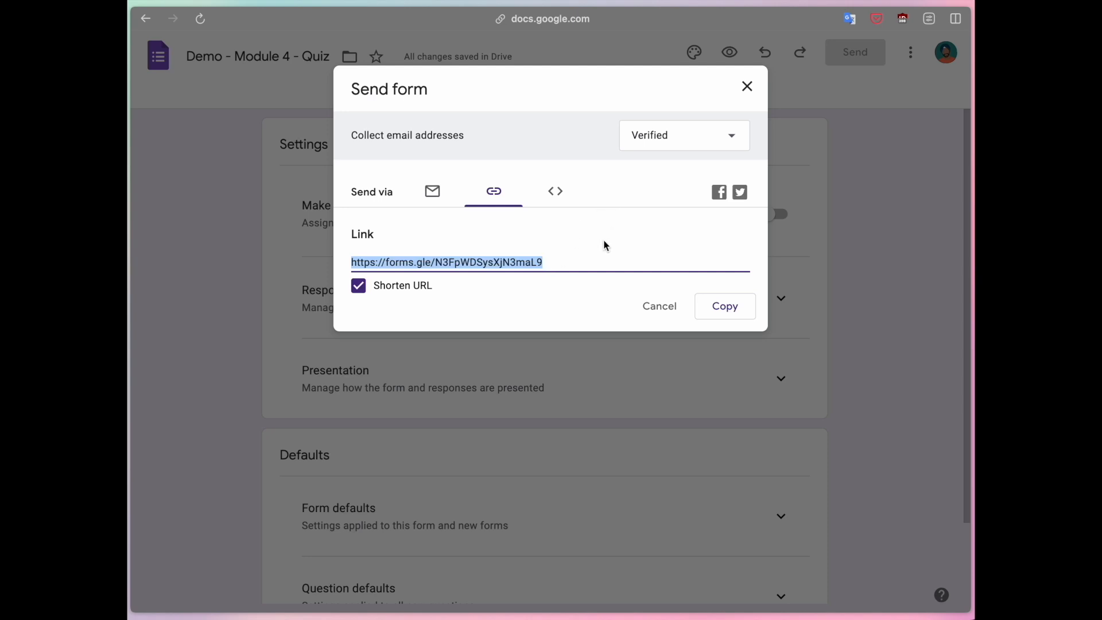
left_click(718, 309)
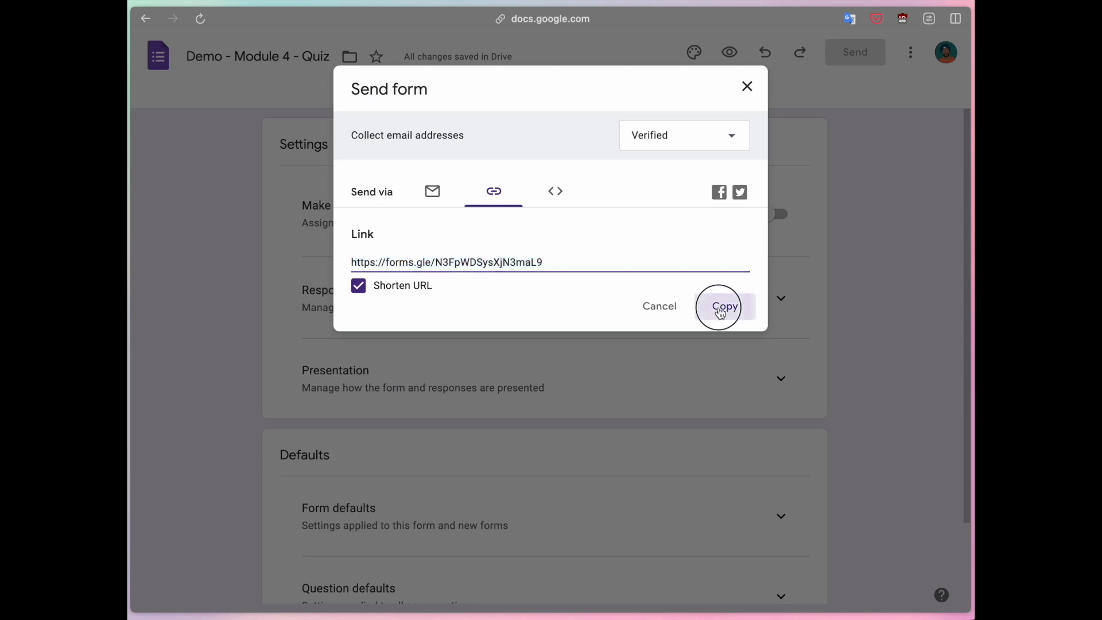
left_click(747, 88)
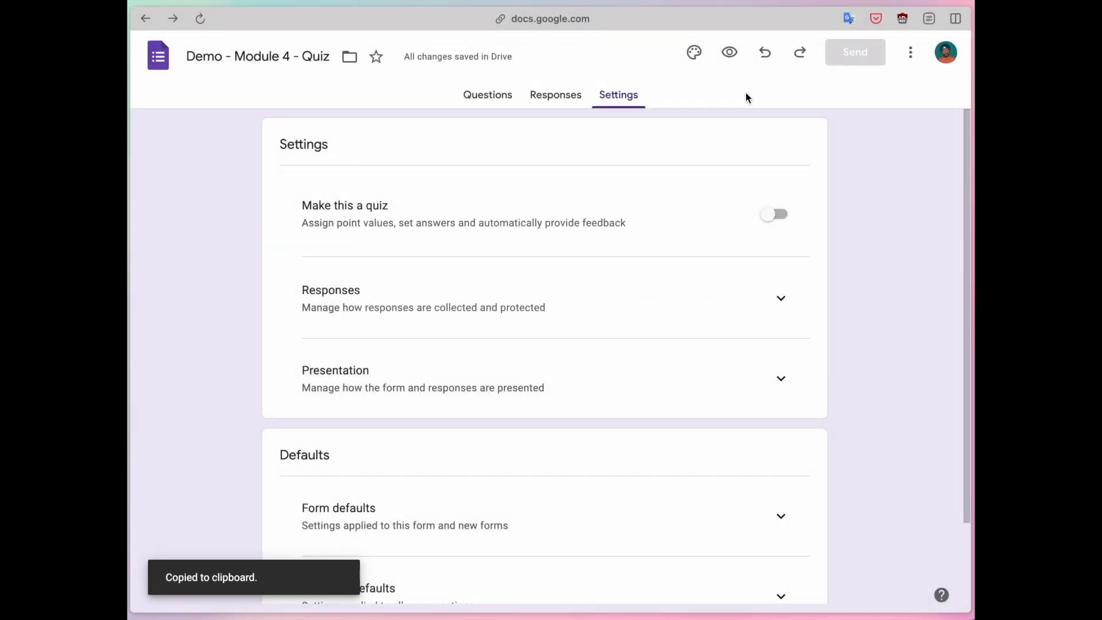
Open the copied form link in a new browser tab and review the quiz as a respondent sees it.
key("super+t")
key("super+v")
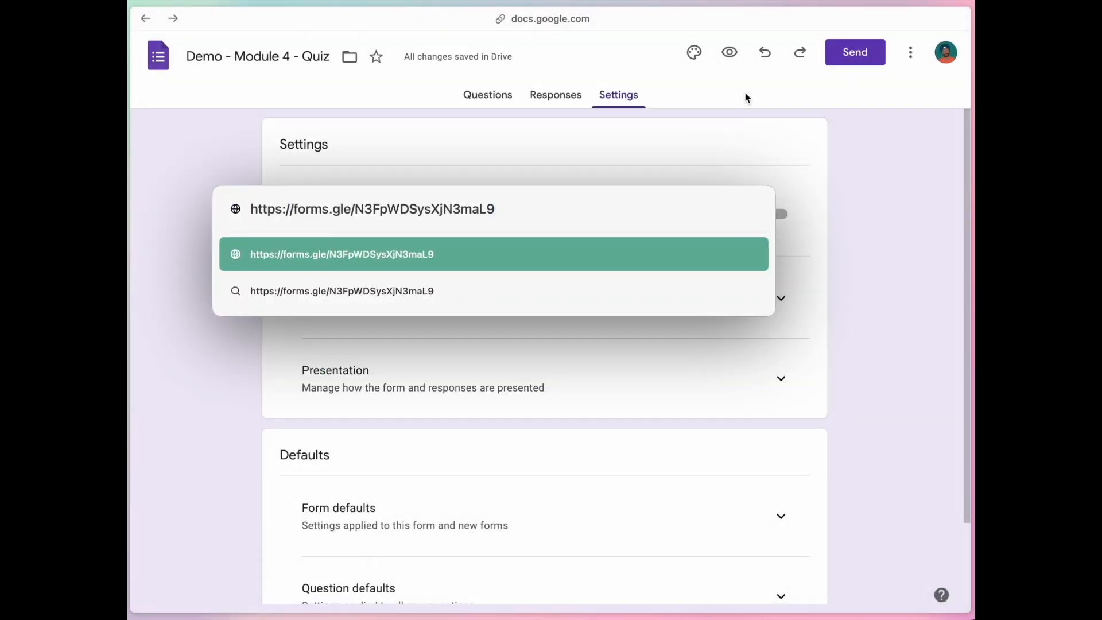
key("Return")
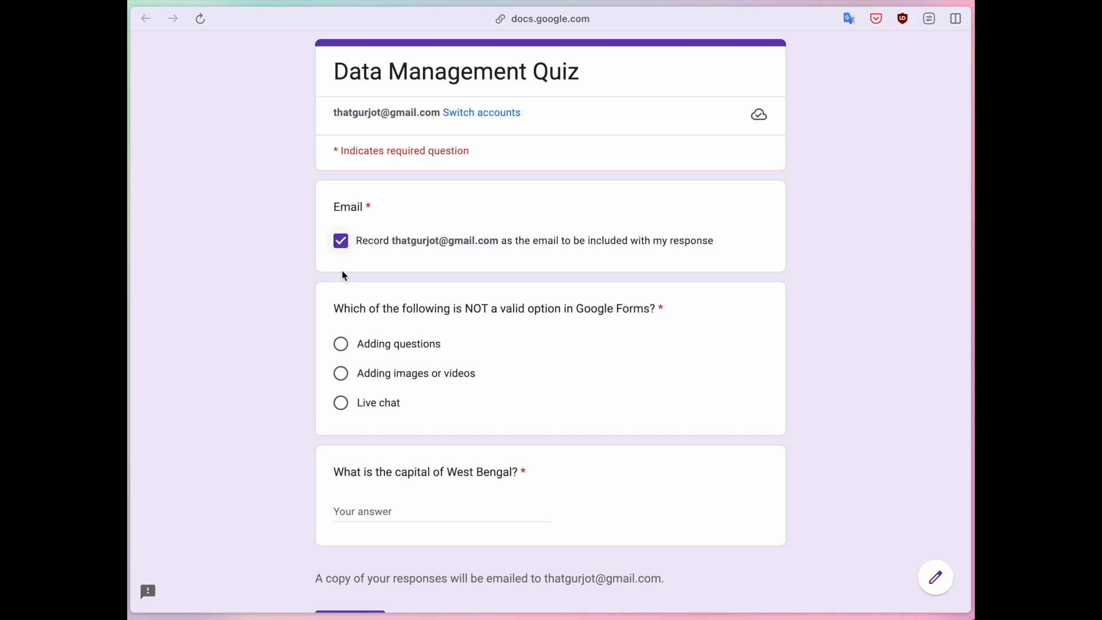
scroll(291, 322, "down", 1)
scroll(291, 322, "up", 1)
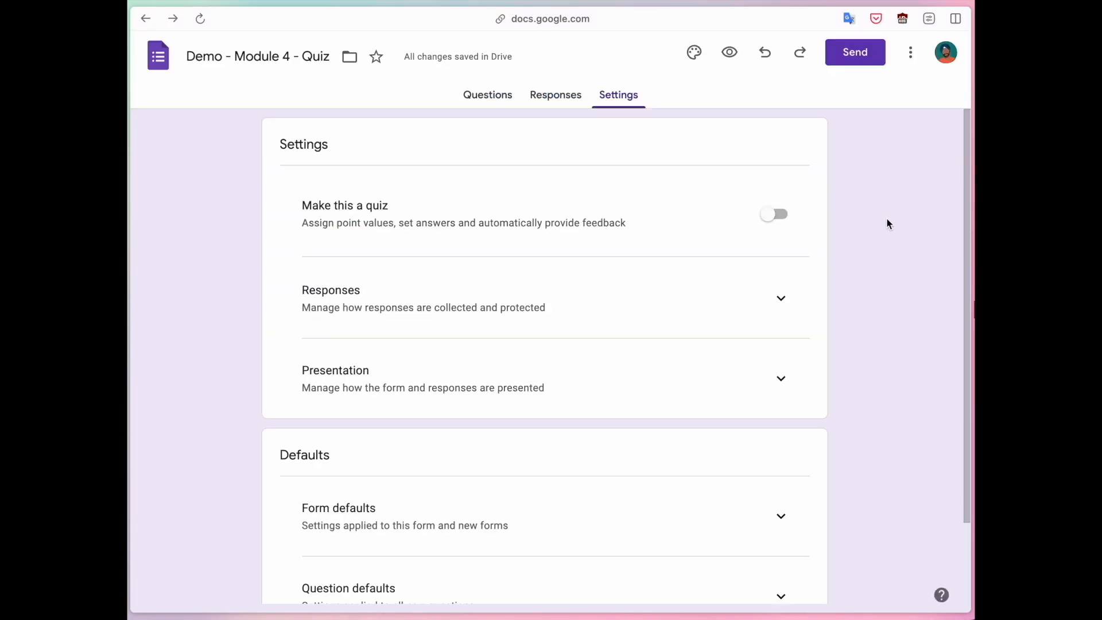
Try adding a collaborator's e-mail address with the Editor role, cancel the invitation and return to the form's questions.
left_click(911, 52)
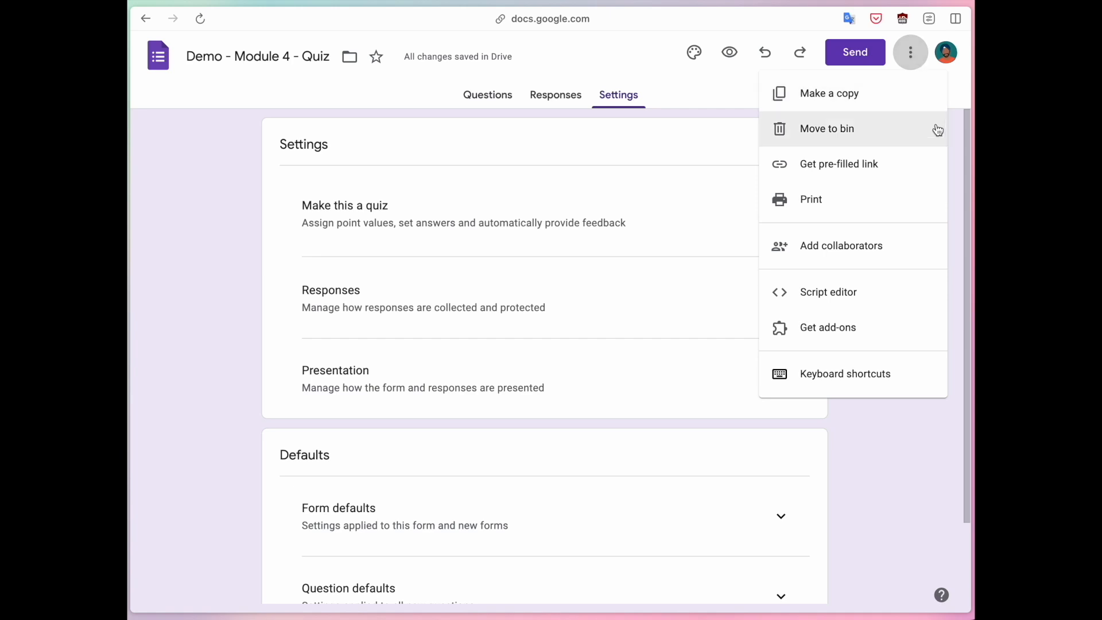
left_click(901, 252)
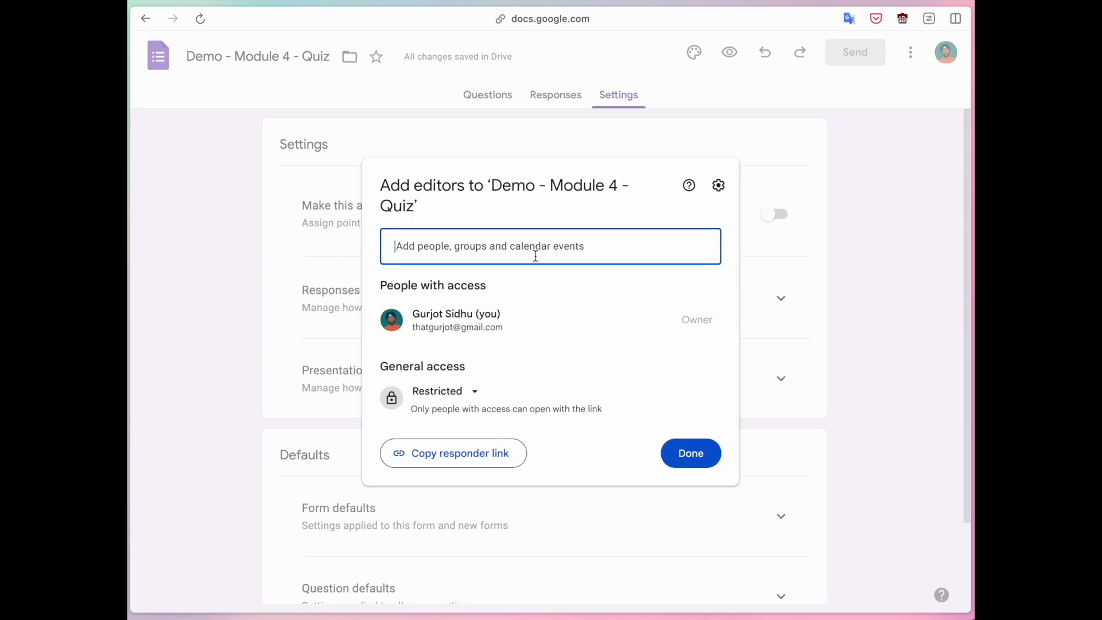
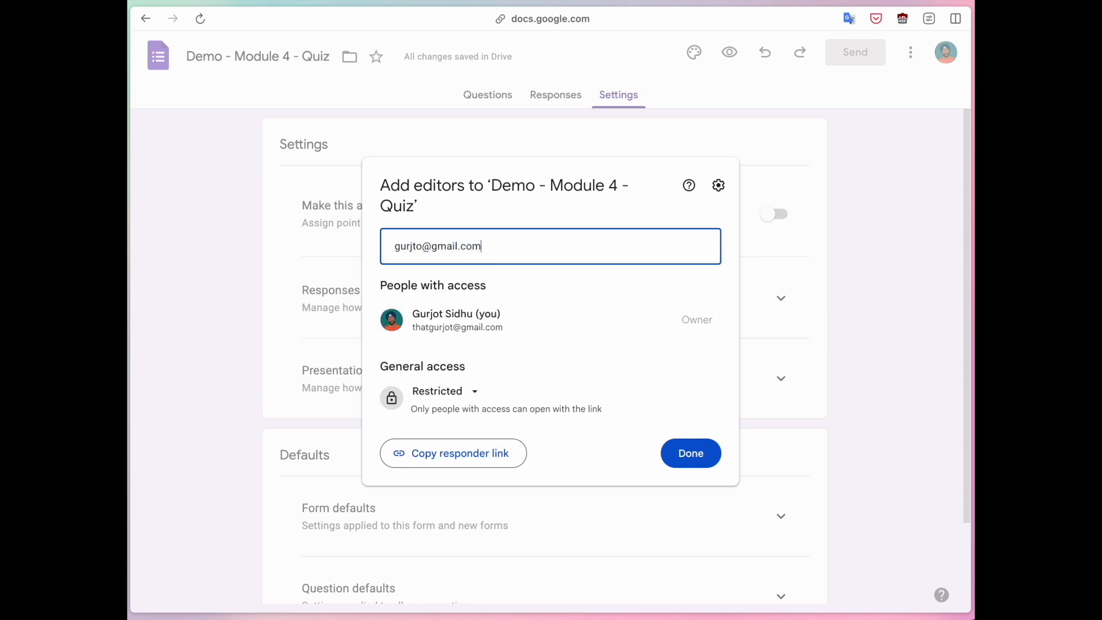
key("Return")
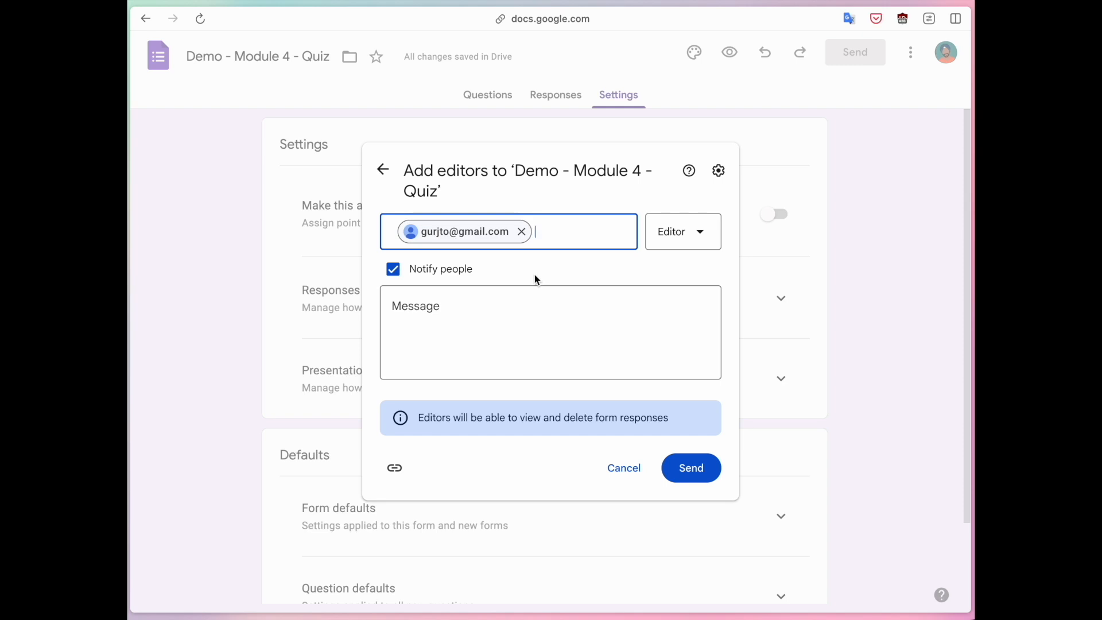
left_click(683, 239)
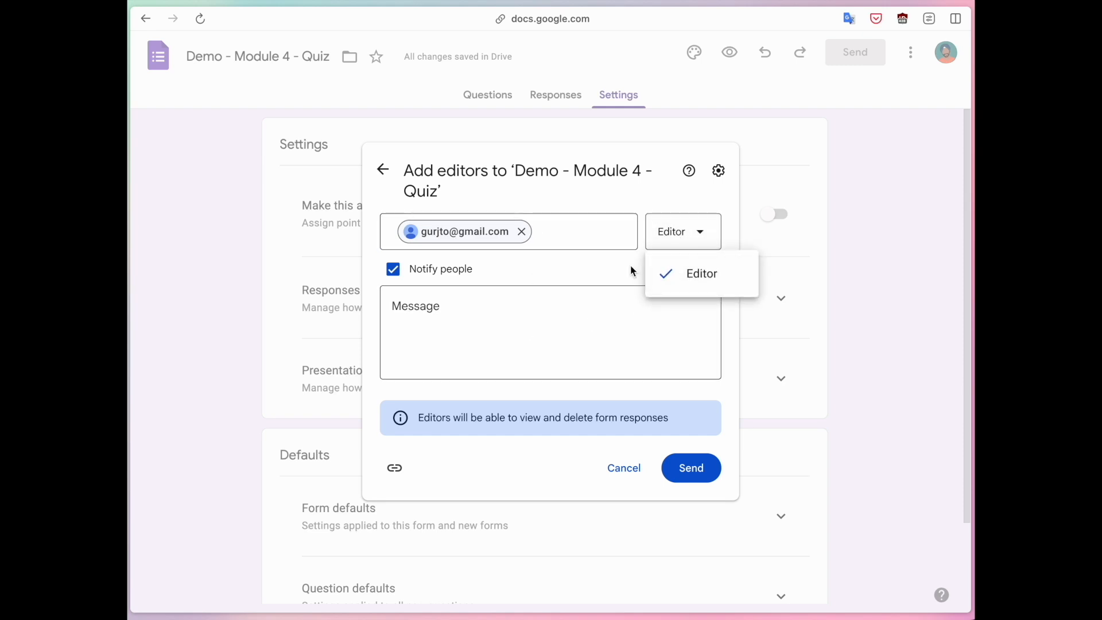
left_click(664, 272)
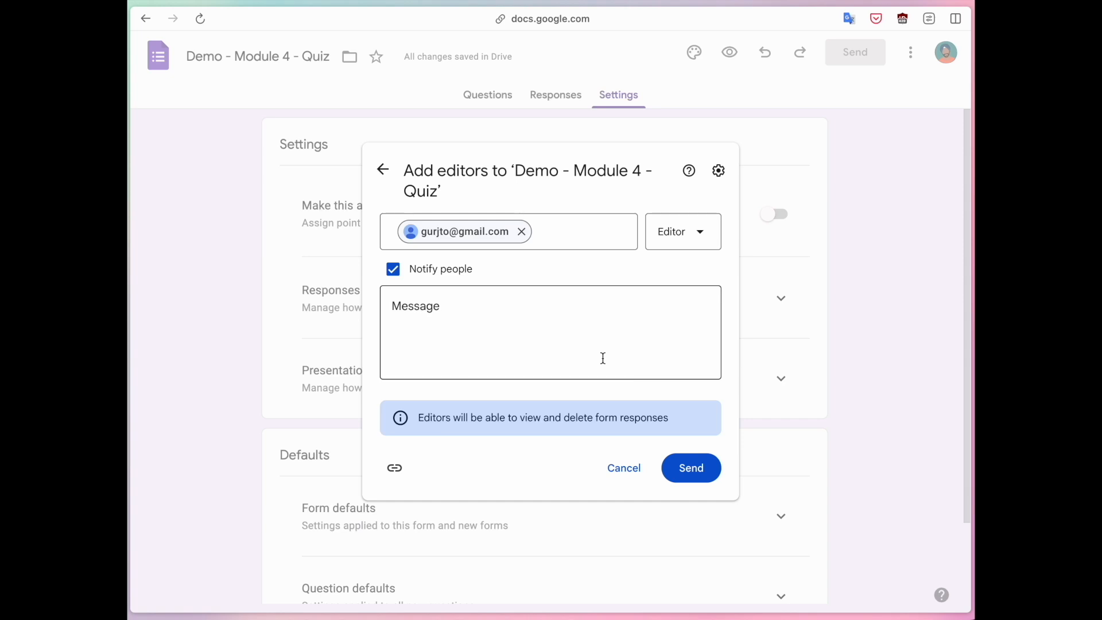
left_click(624, 466)
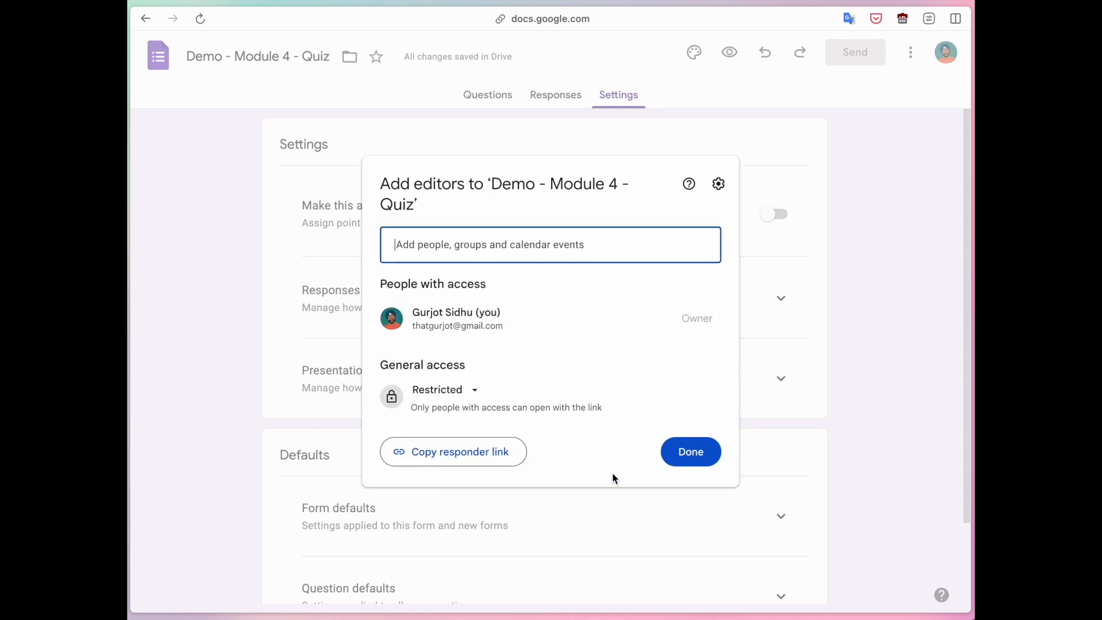
left_click(821, 184)
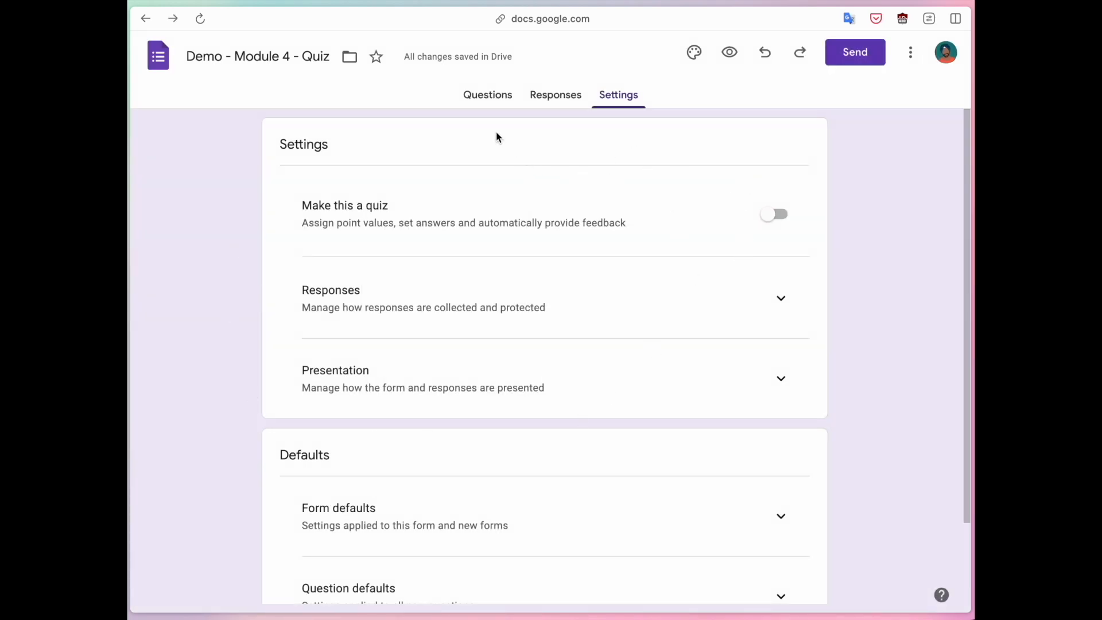
left_click(483, 99)
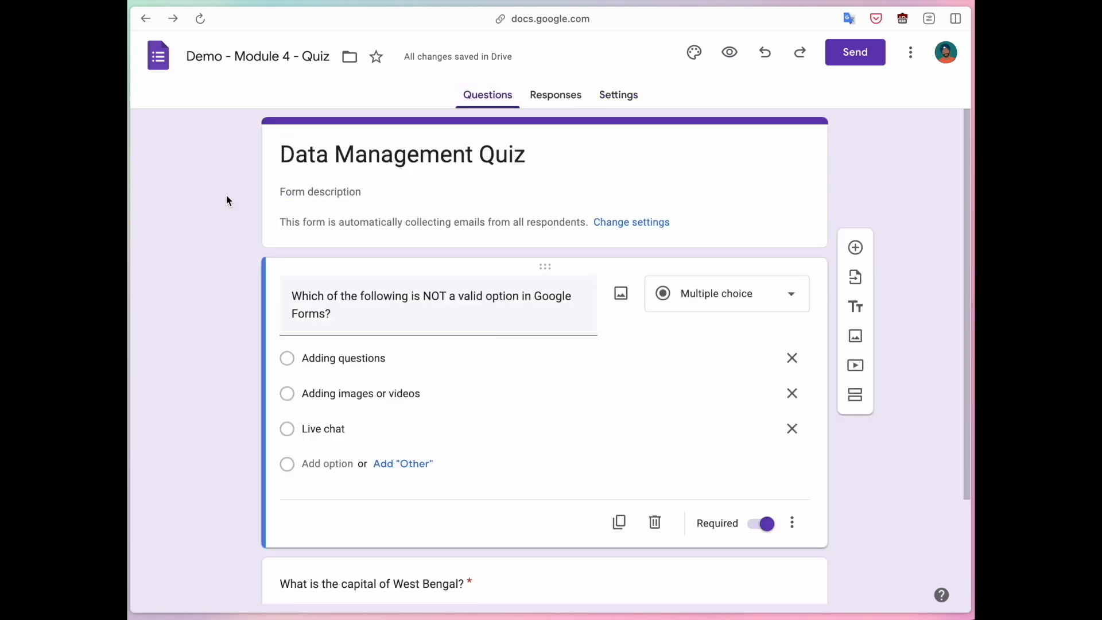